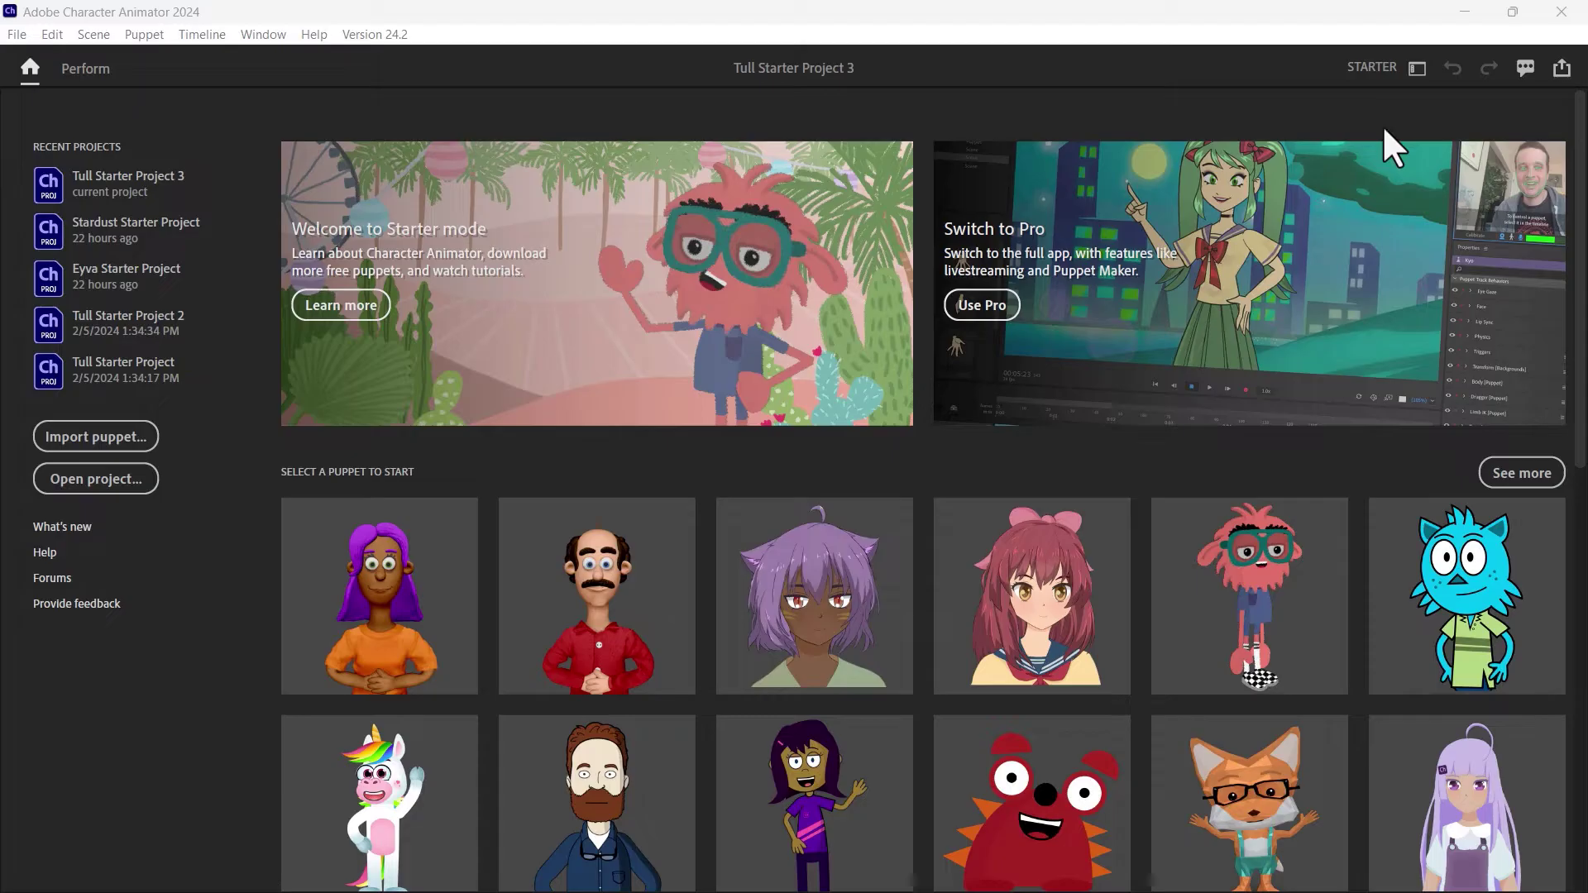
- Switch the workspace from Starter mode to Pro mode
{"action": "left_click", "coordinate": [1393, 67]}
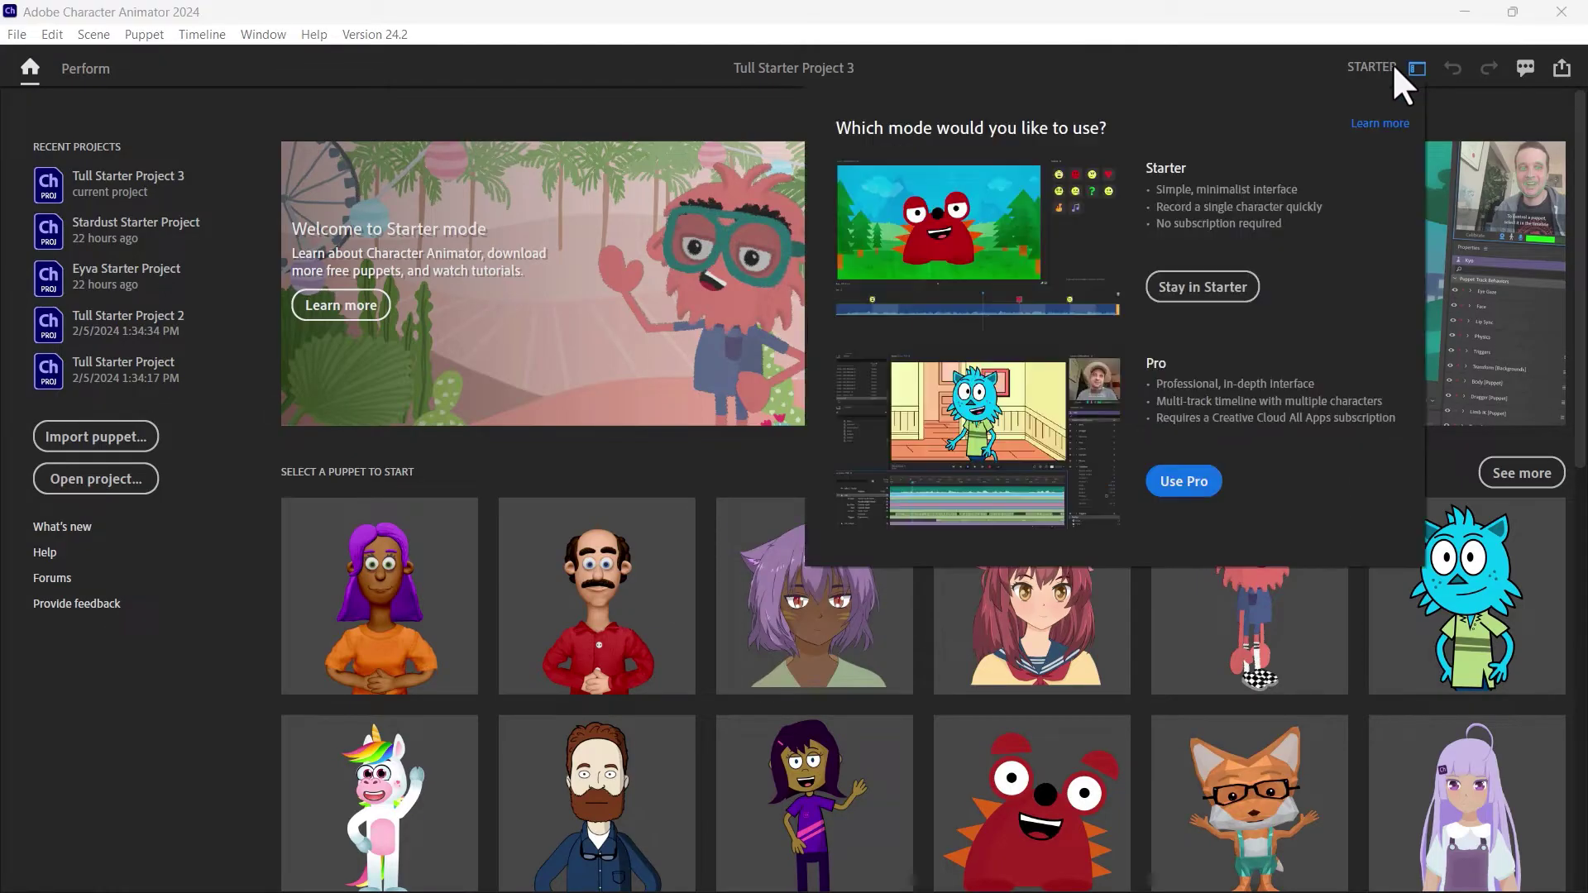
{"action": "left_click", "coordinate": [1193, 482]}
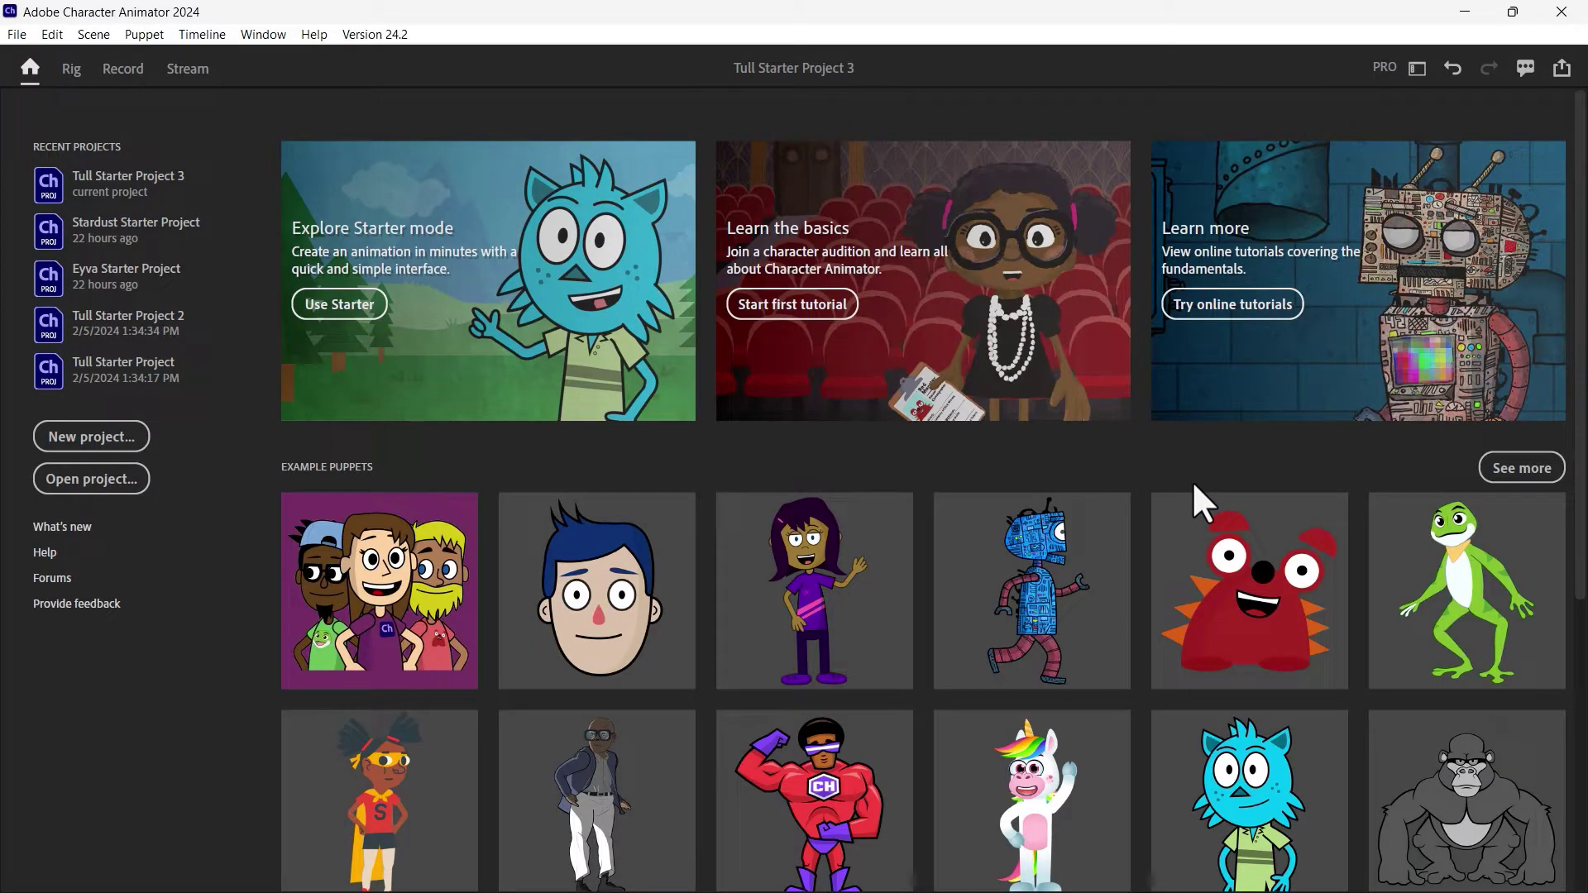
- Open the Tull example puppet in a scene and calibrate its rest pose to the camera
{"action": "scroll", "coordinate": [1269, 435], "scroll_direction": "down", "scroll_amount": 5}
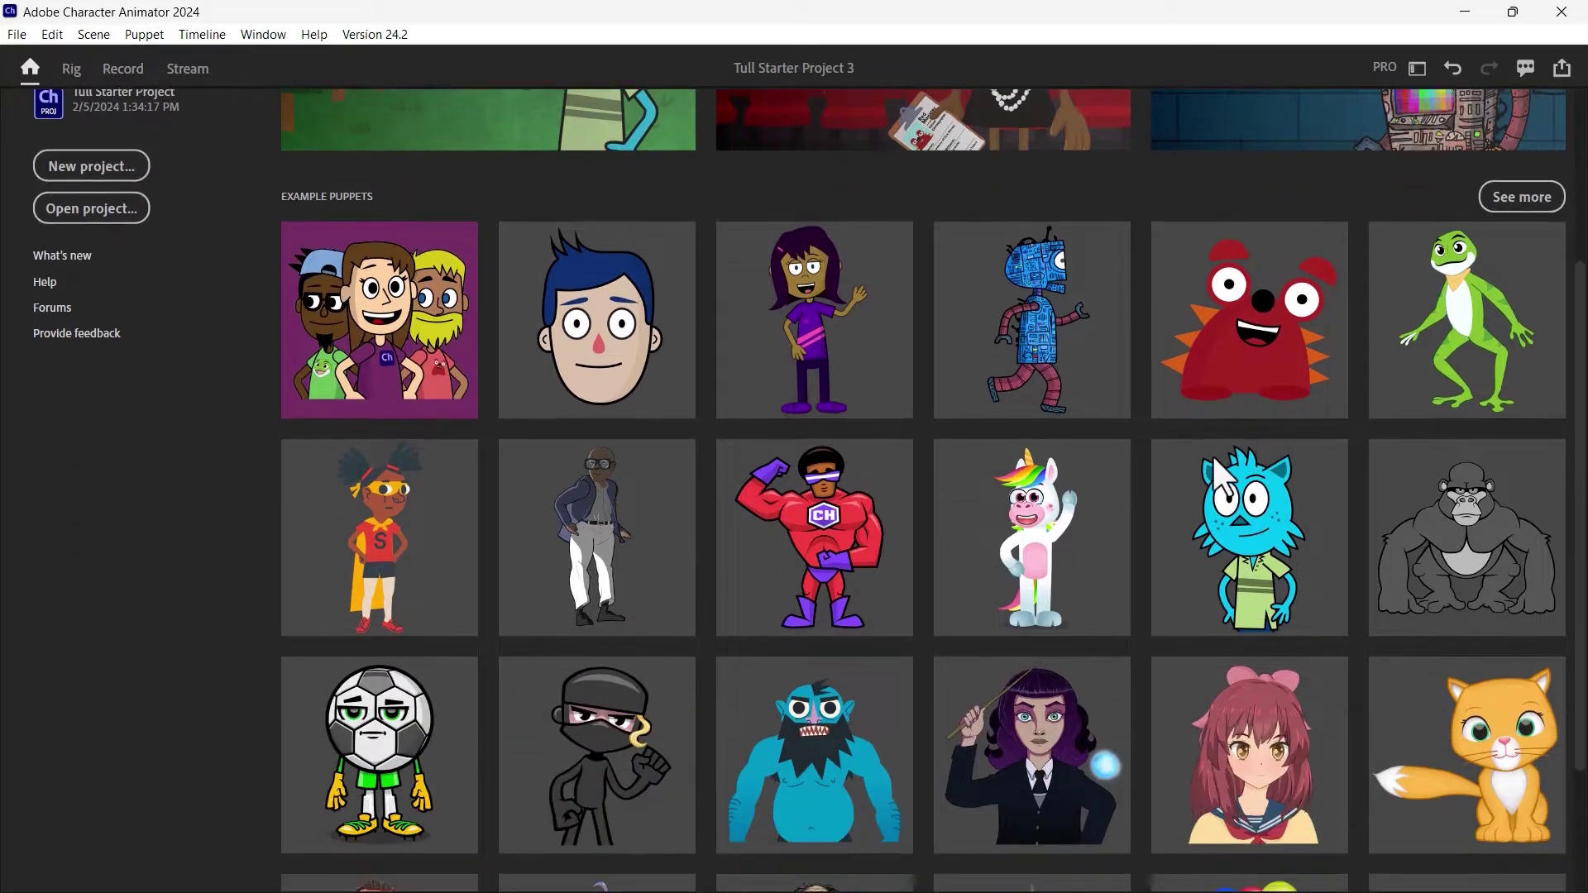
{"action": "scroll", "coordinate": [1191, 468], "scroll_direction": "up", "scroll_amount": 4}
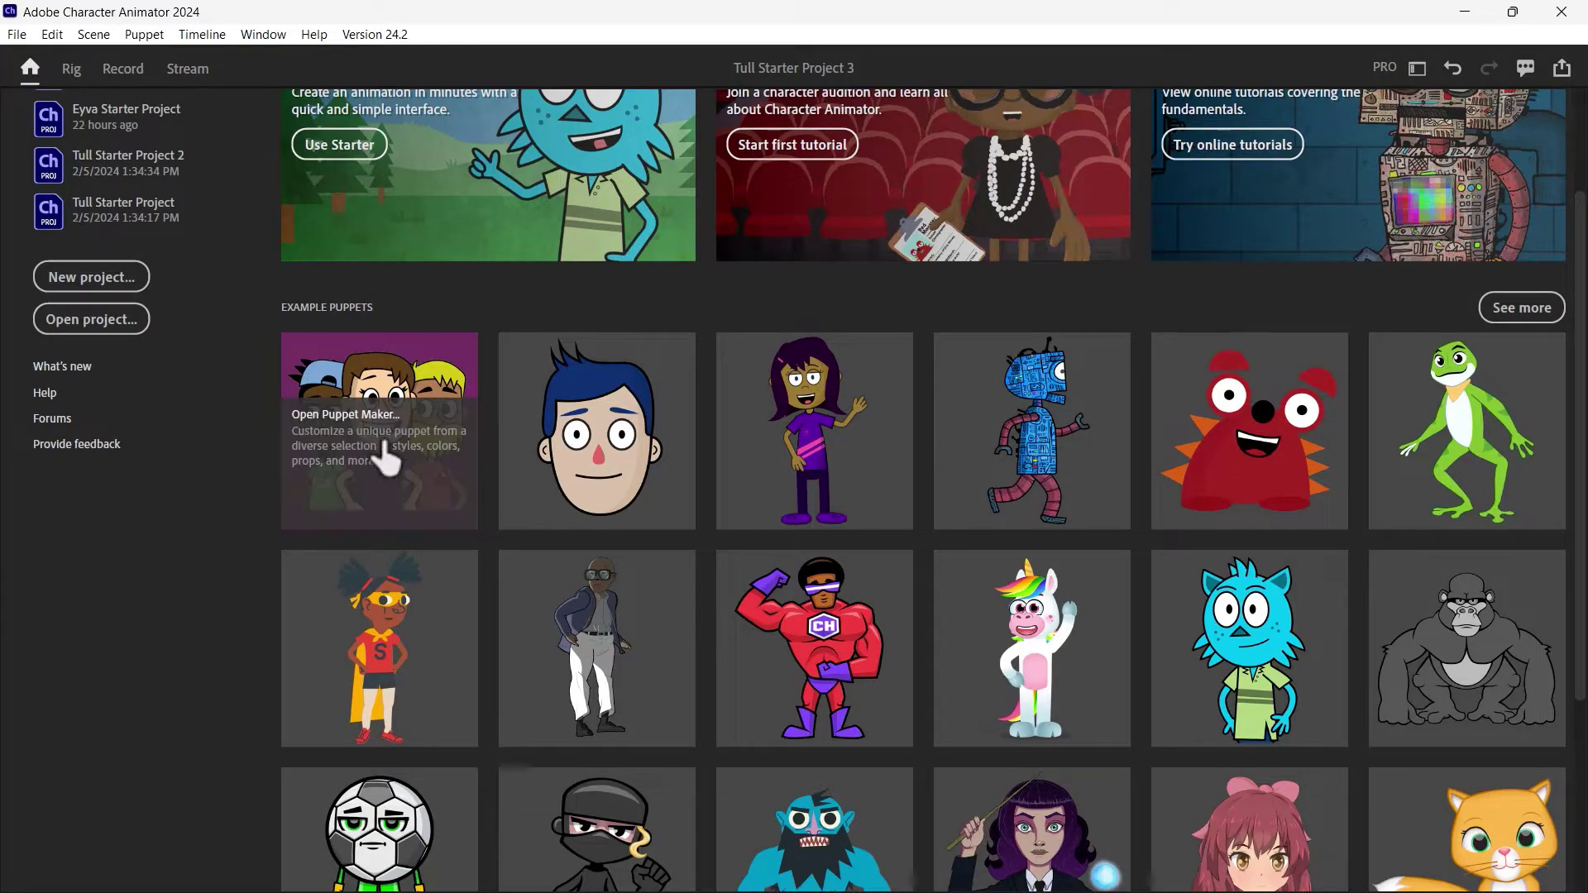
{"action": "scroll", "coordinate": [1188, 440], "scroll_direction": "up", "scroll_amount": 2}
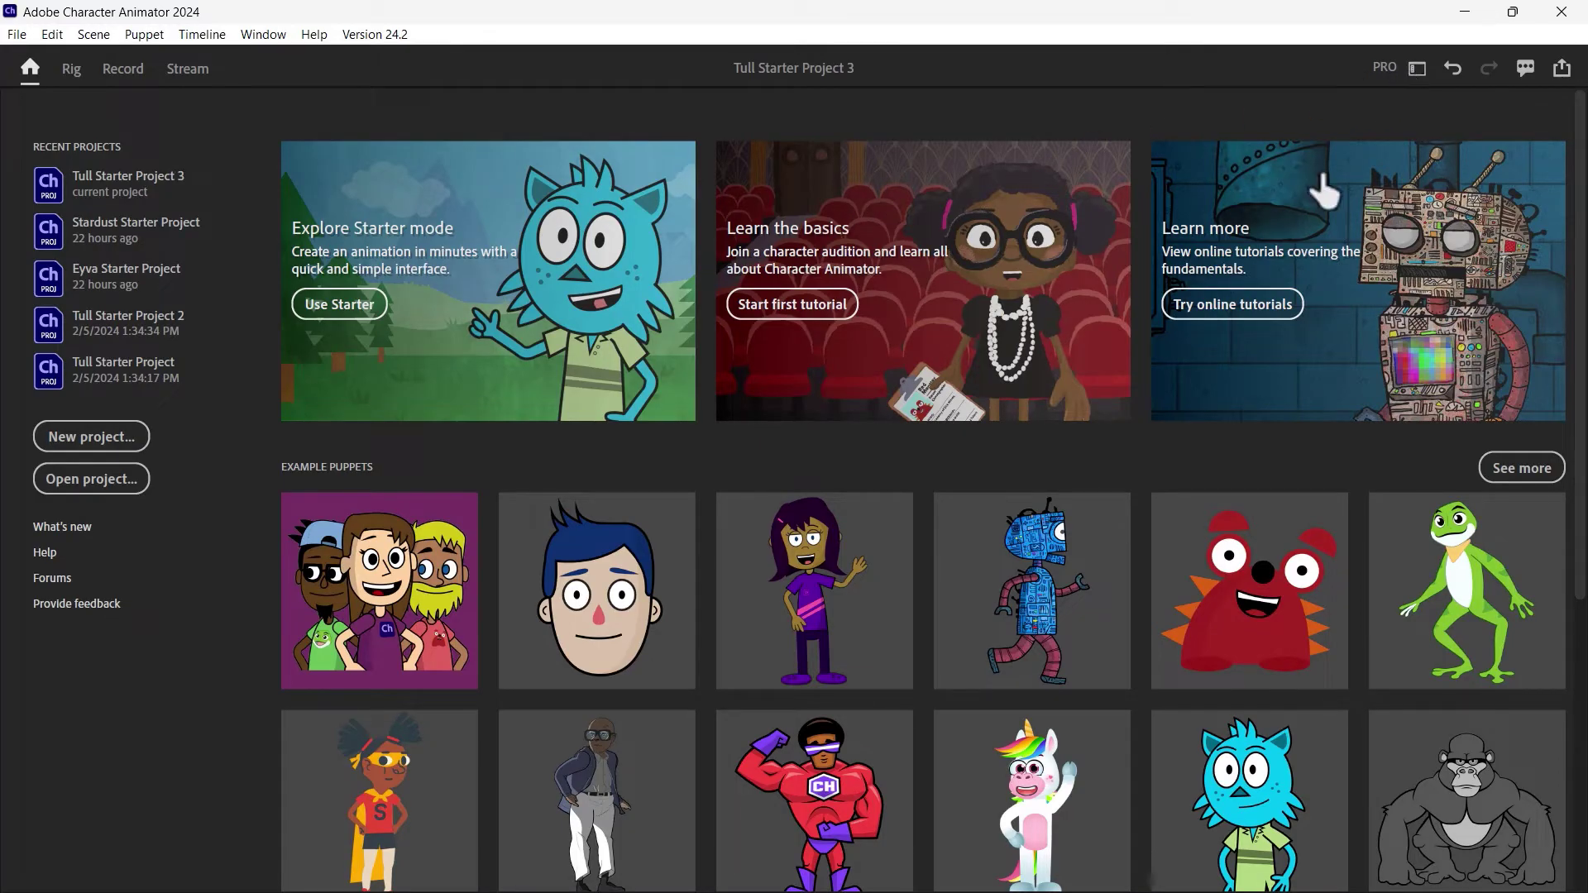
{"action": "scroll", "coordinate": [1311, 203], "scroll_direction": "down", "scroll_amount": 2}
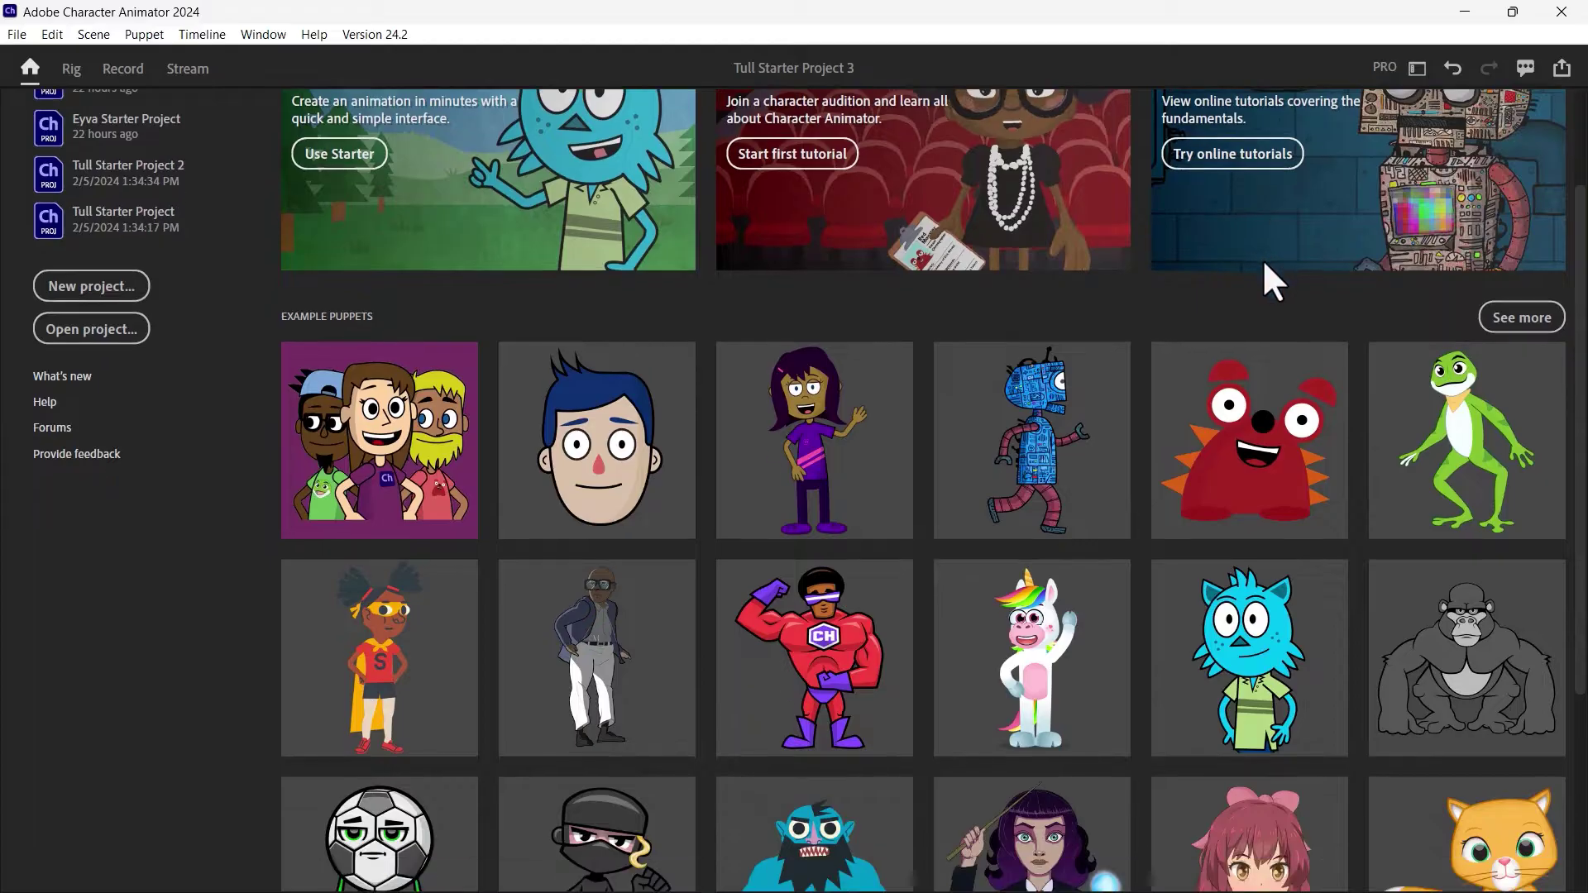
{"action": "scroll", "coordinate": [1025, 454], "scroll_direction": "up", "scroll_amount": 1}
{"action": "scroll", "coordinate": [1025, 471], "scroll_direction": "down", "scroll_amount": 2}
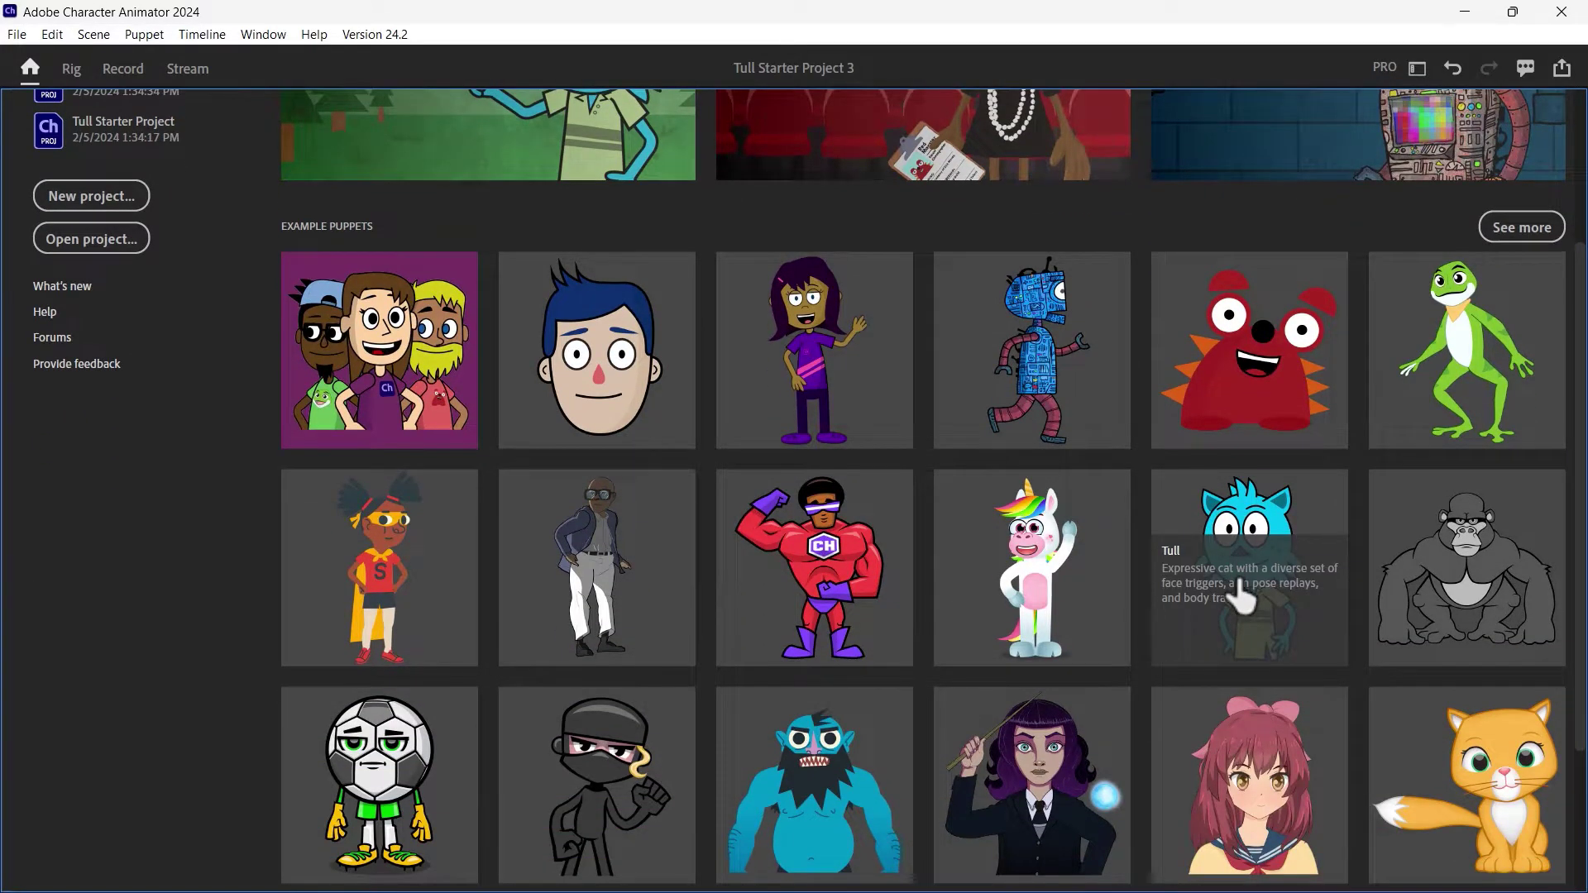
{"action": "left_click", "coordinate": [1239, 583]}
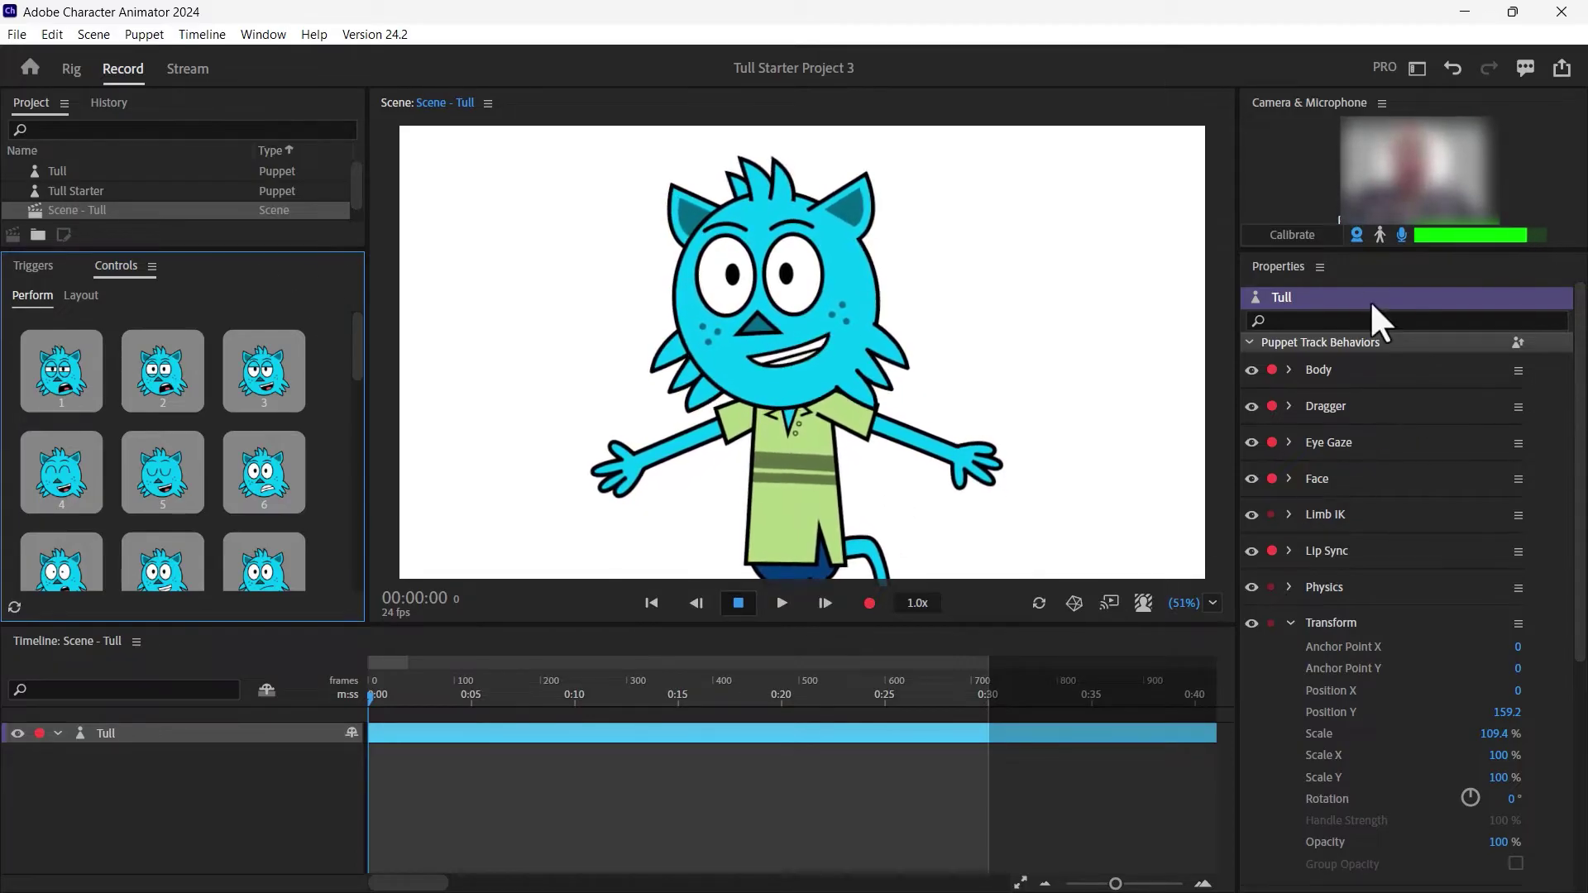
{"action": "left_click", "coordinate": [1295, 232]}
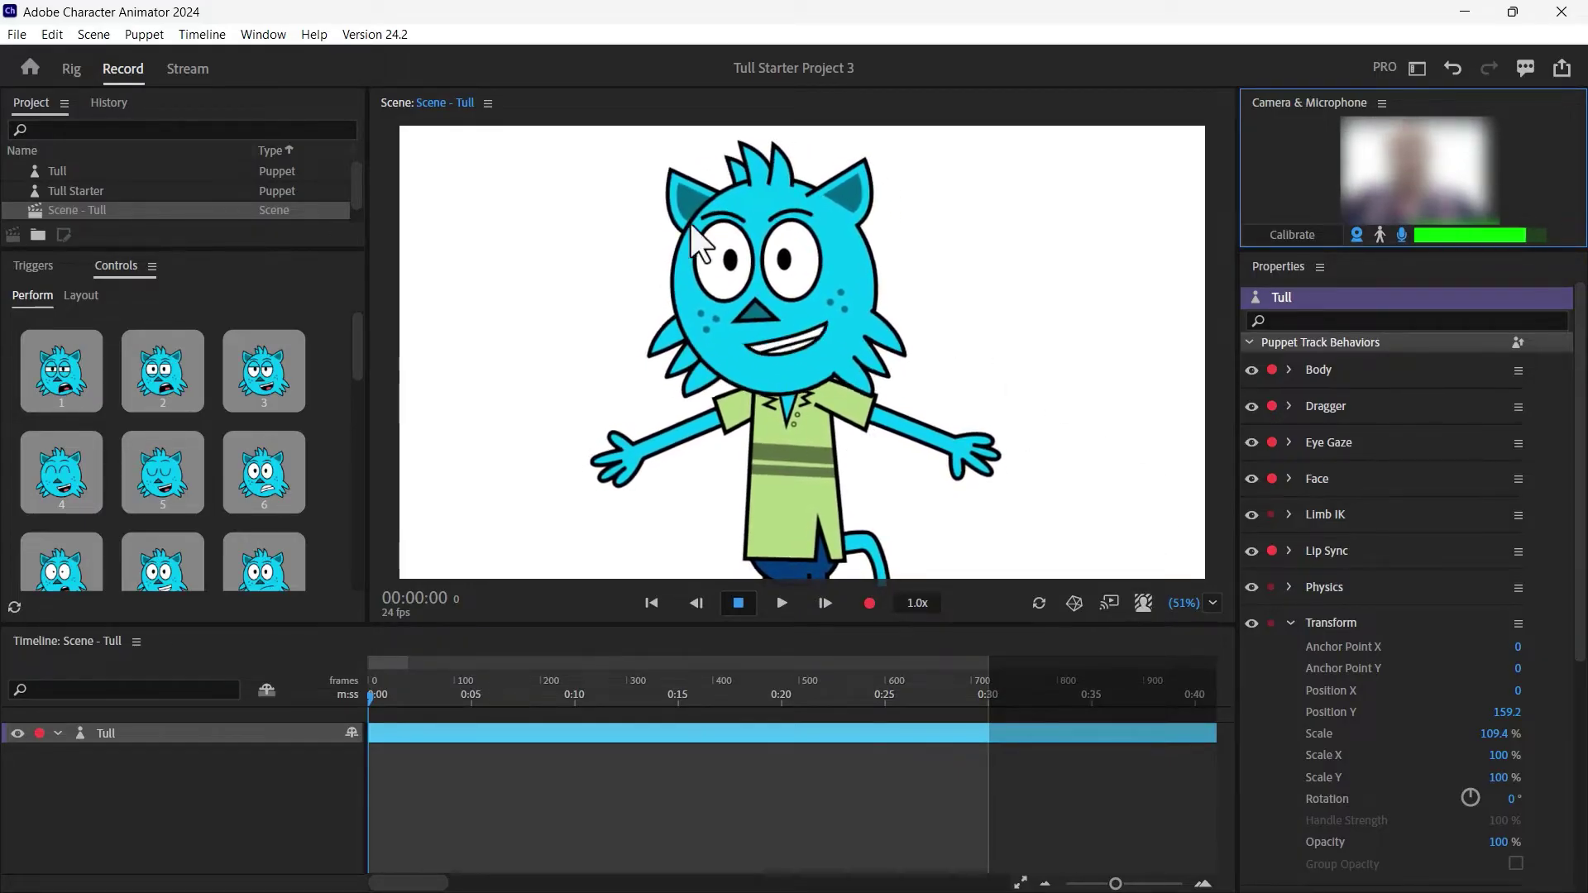
- Try solid blue, black and green backgrounds behind the puppet in the scene
{"action": "left_click", "coordinate": [1143, 601]}
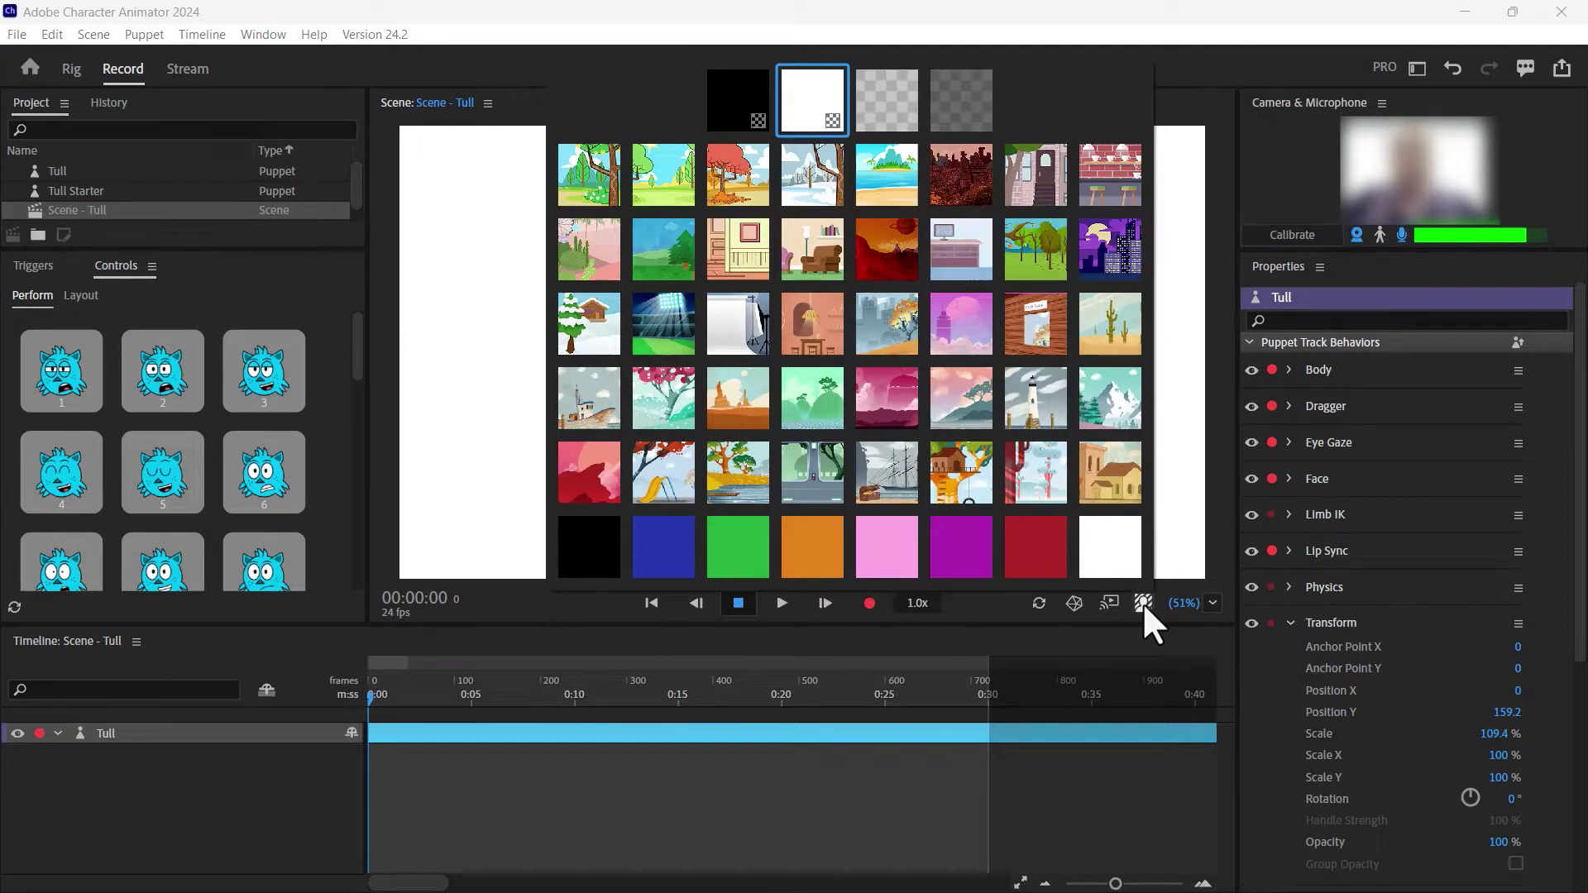
{"action": "left_click", "coordinate": [672, 551]}
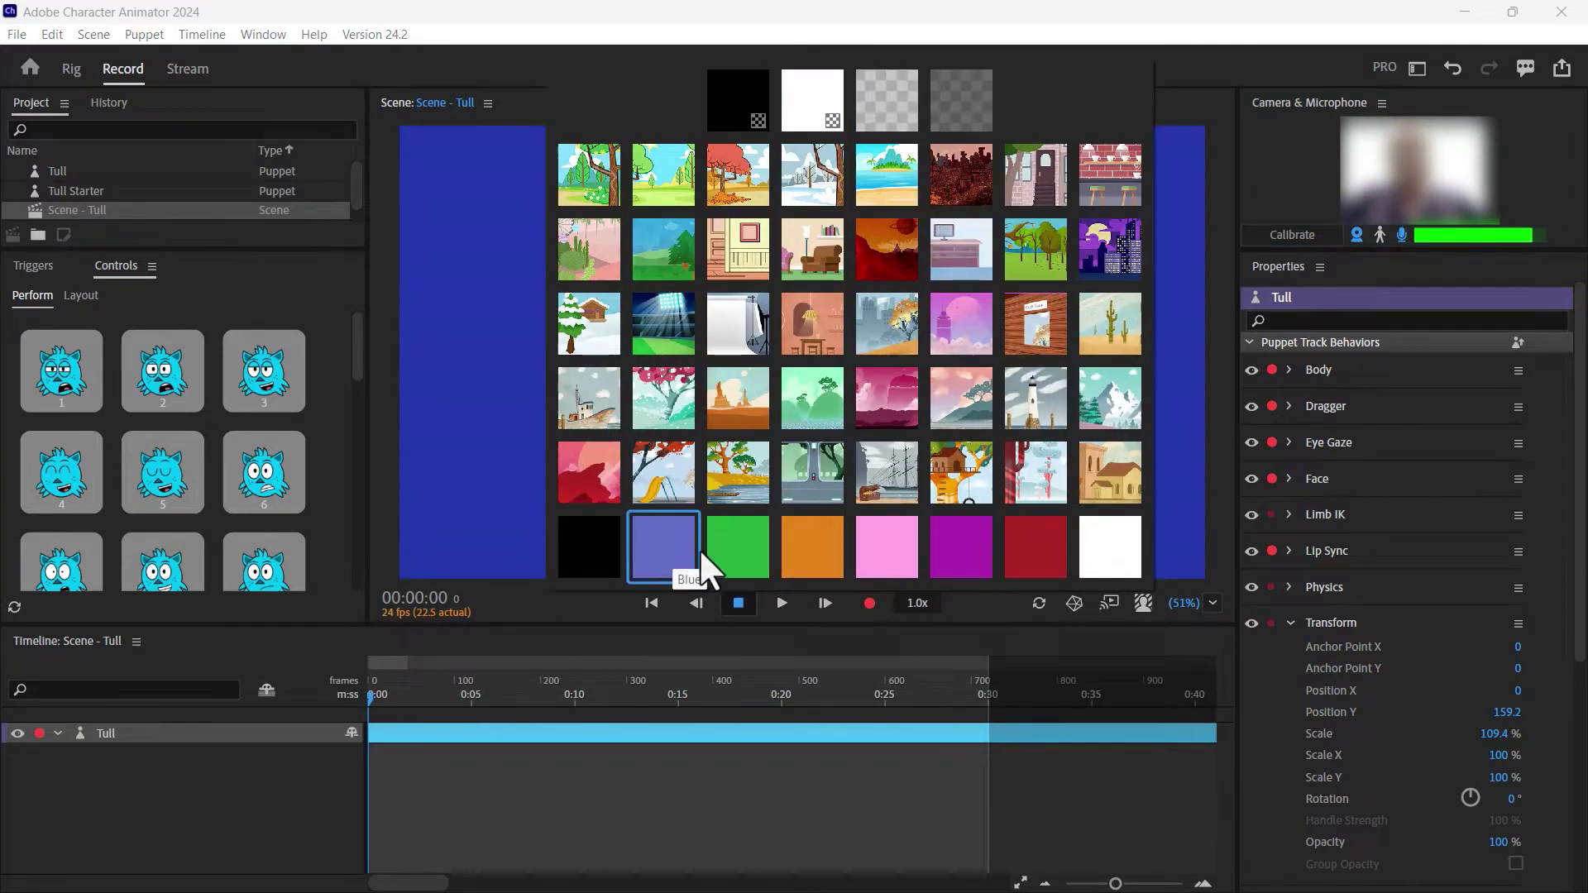
{"action": "left_click", "coordinate": [579, 537]}
{"action": "left_click", "coordinate": [485, 489]}
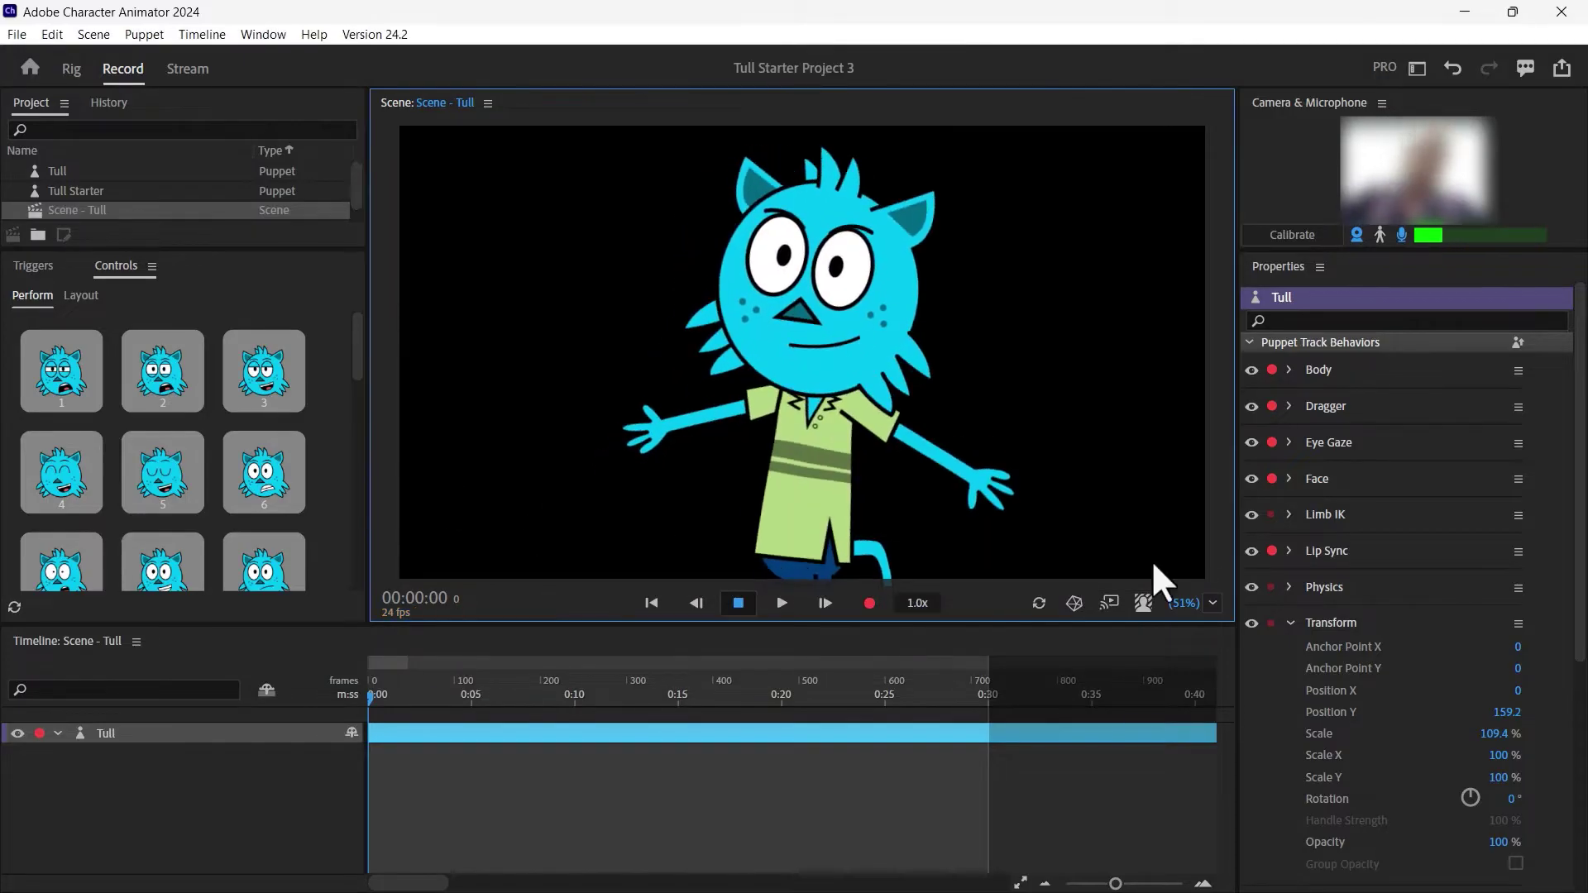
{"action": "left_click", "coordinate": [1143, 602]}
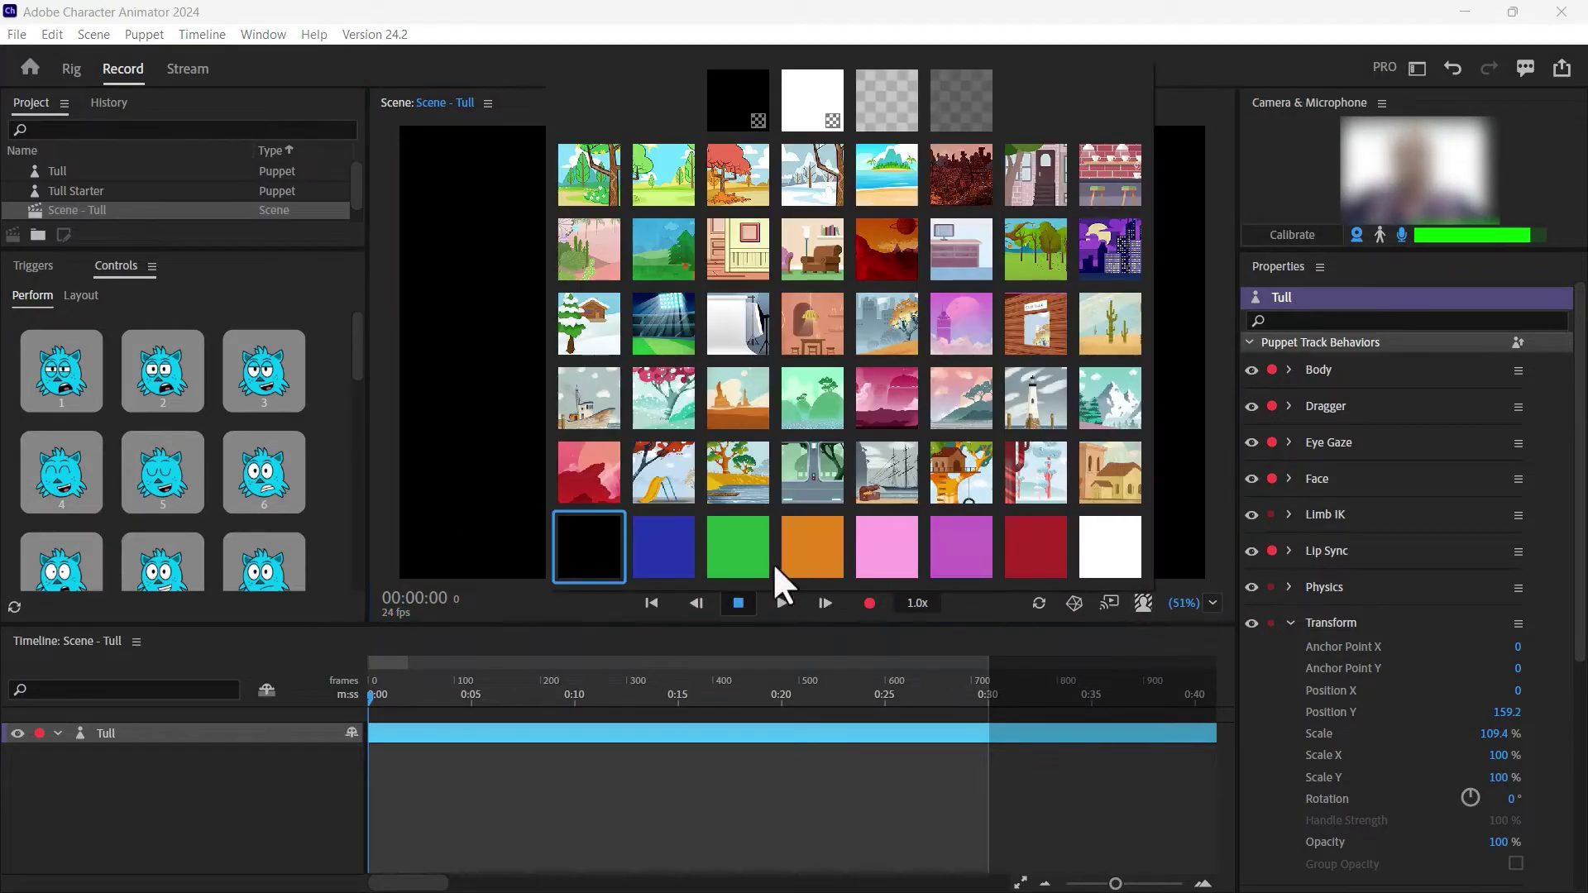
{"action": "left_click", "coordinate": [1180, 566]}
- Try the Western Town background and the purple night skyline background behind the puppet
{"action": "left_click", "coordinate": [1143, 603]}
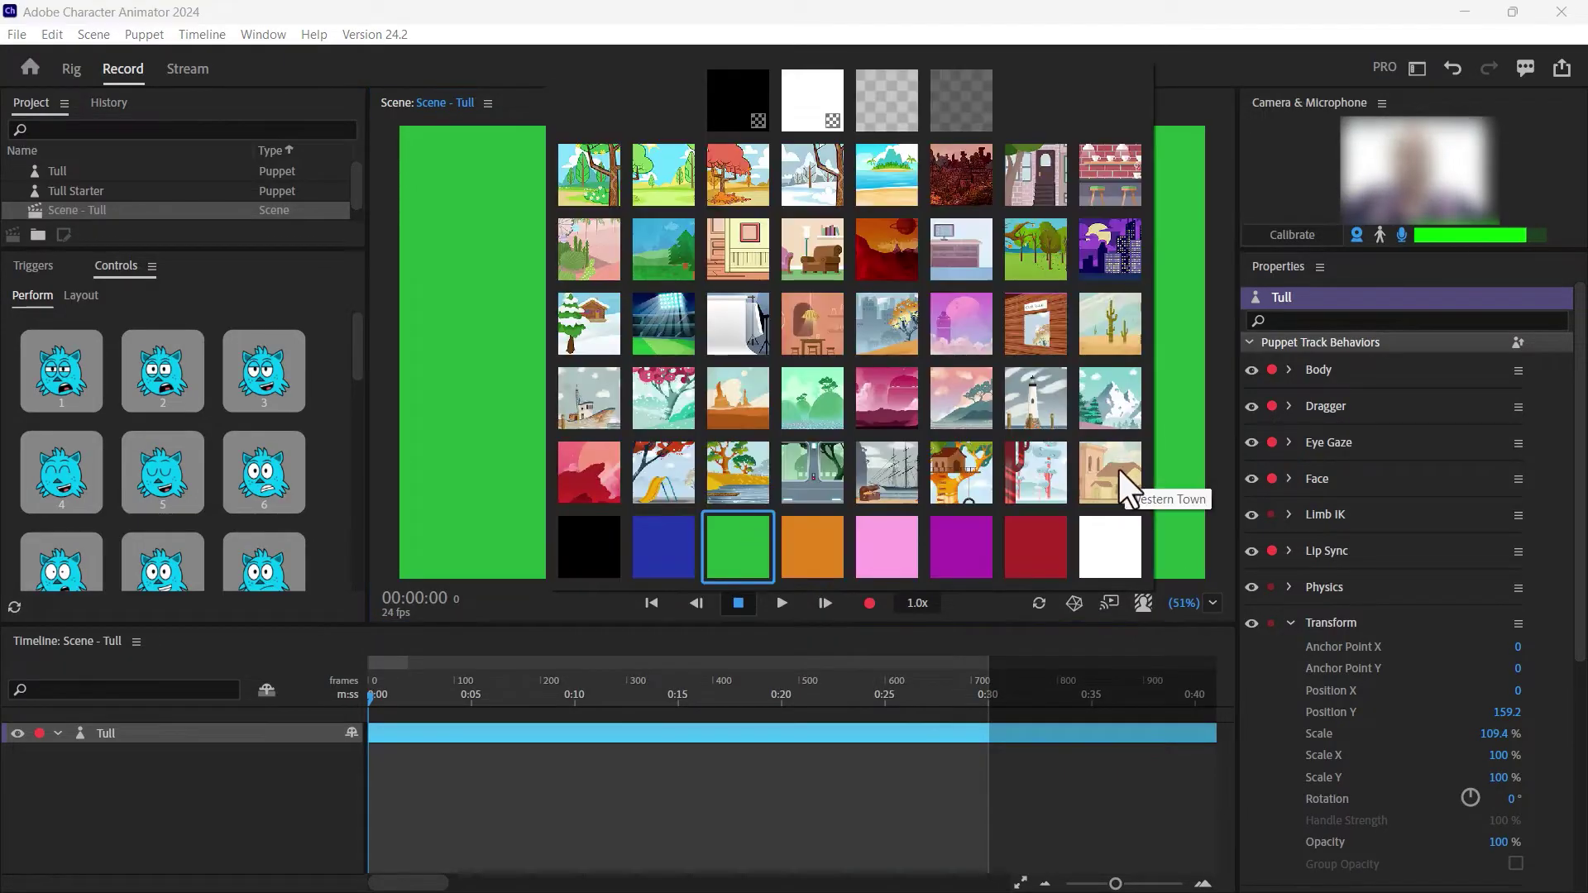
{"action": "left_click", "coordinate": [1118, 468]}
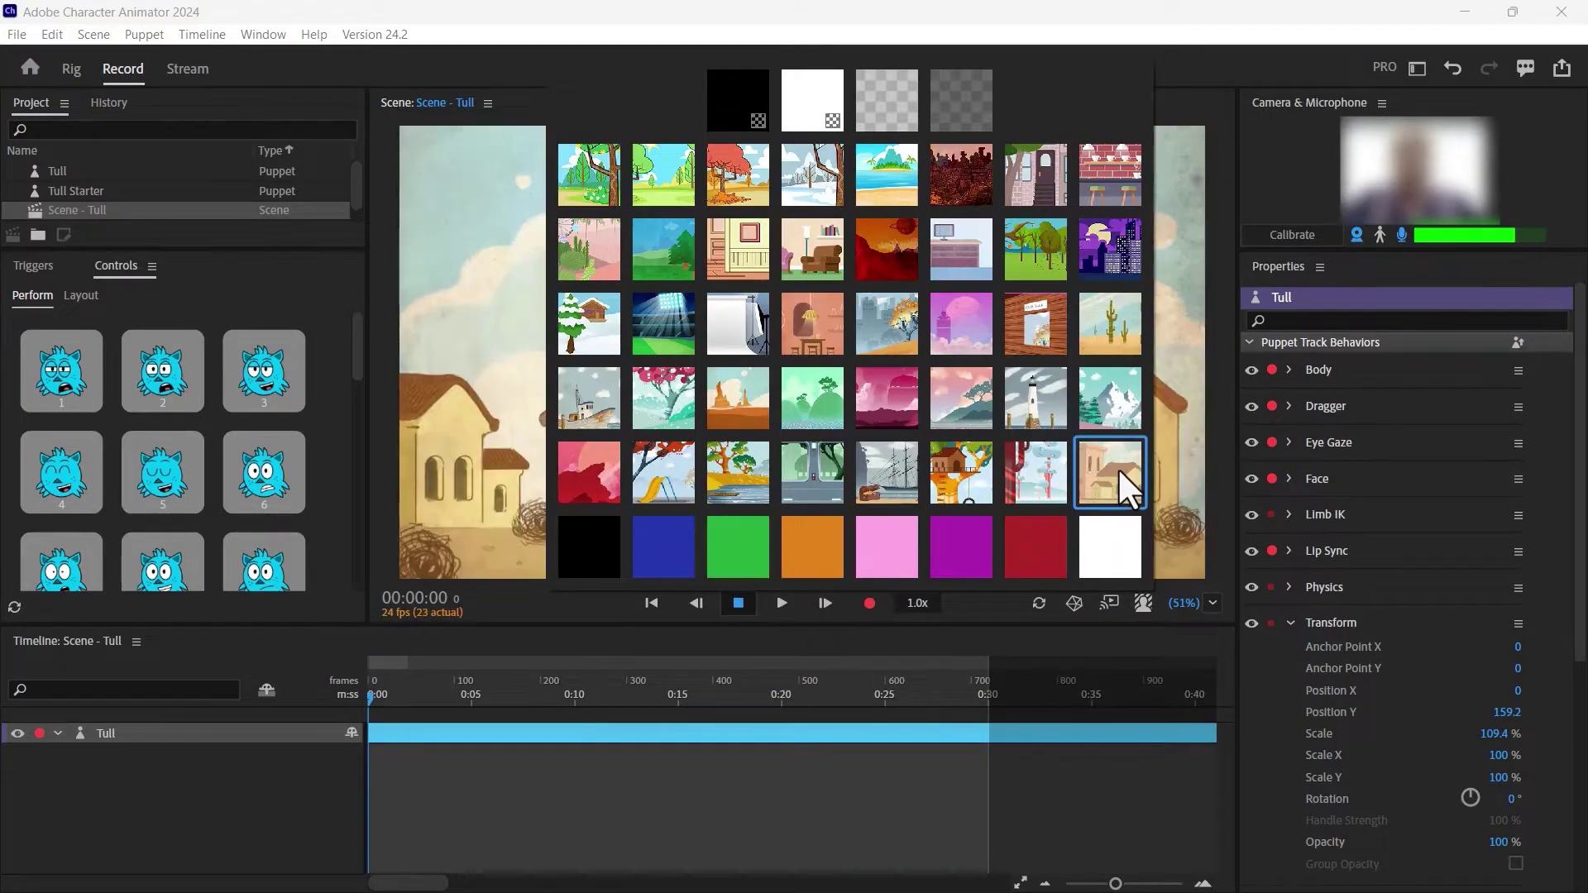
{"action": "left_click", "coordinate": [428, 424]}
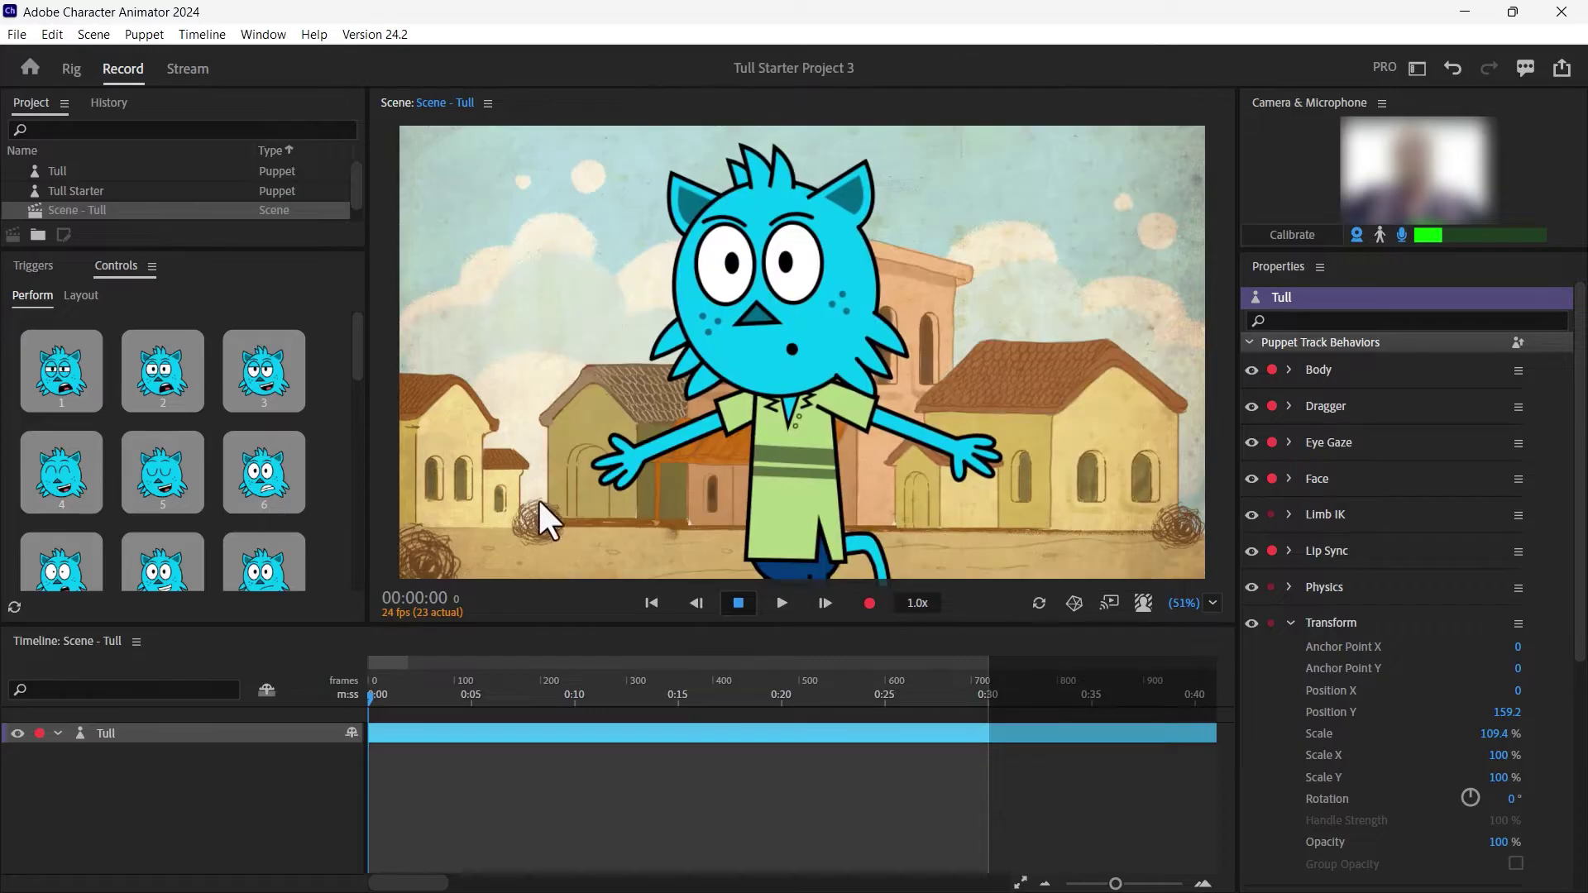
{"action": "left_click", "coordinate": [1143, 603]}
{"action": "left_click", "coordinate": [1113, 257]}
{"action": "left_click", "coordinate": [1143, 603]}
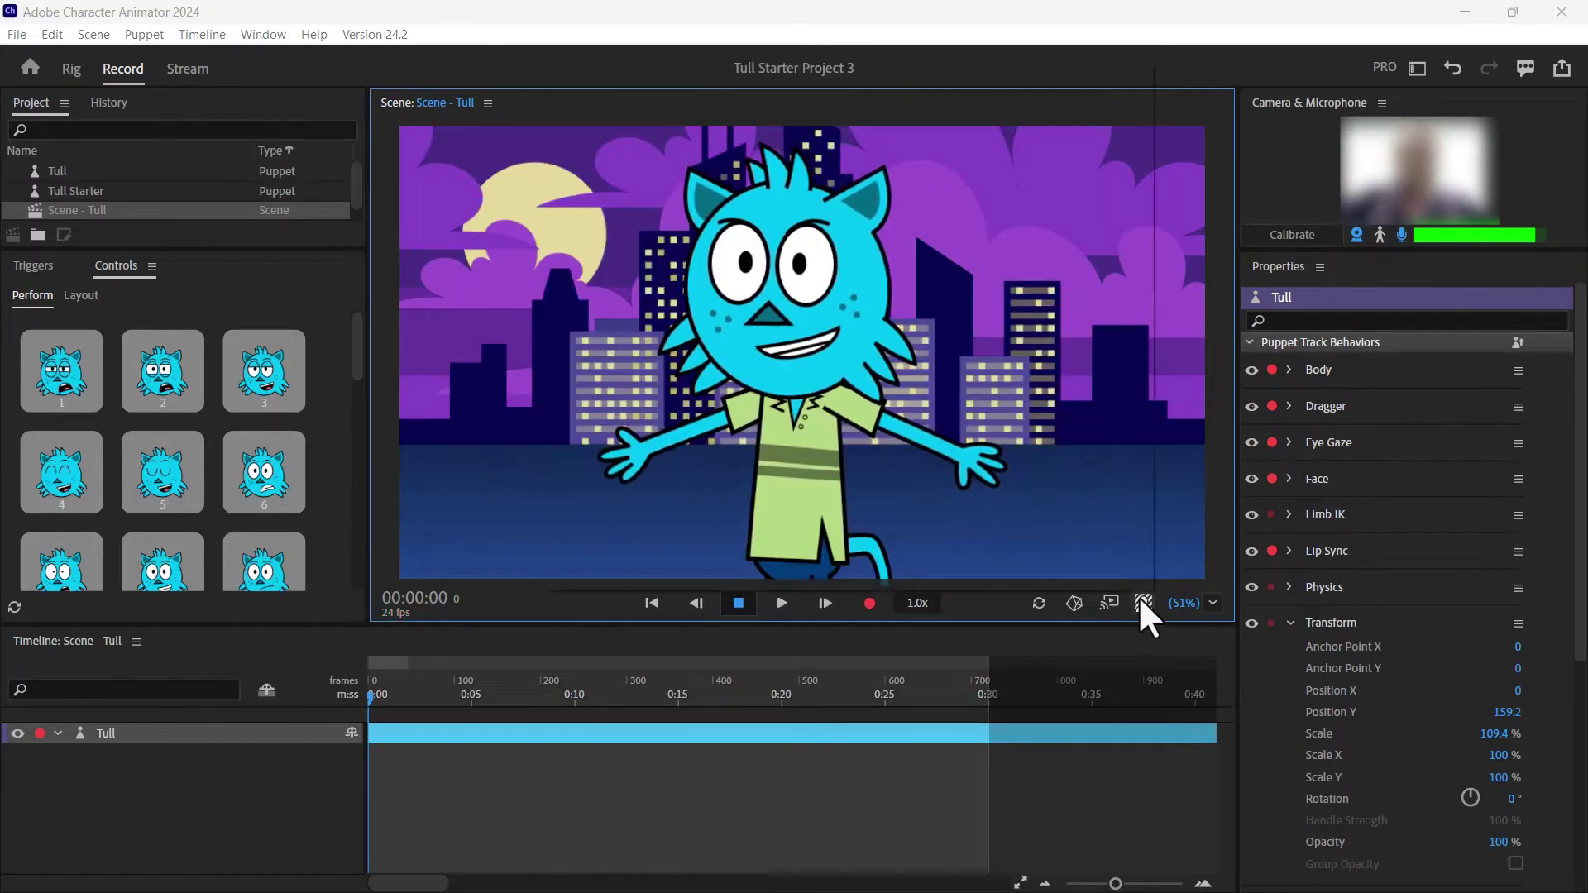
{"action": "left_click", "coordinate": [1142, 602]}
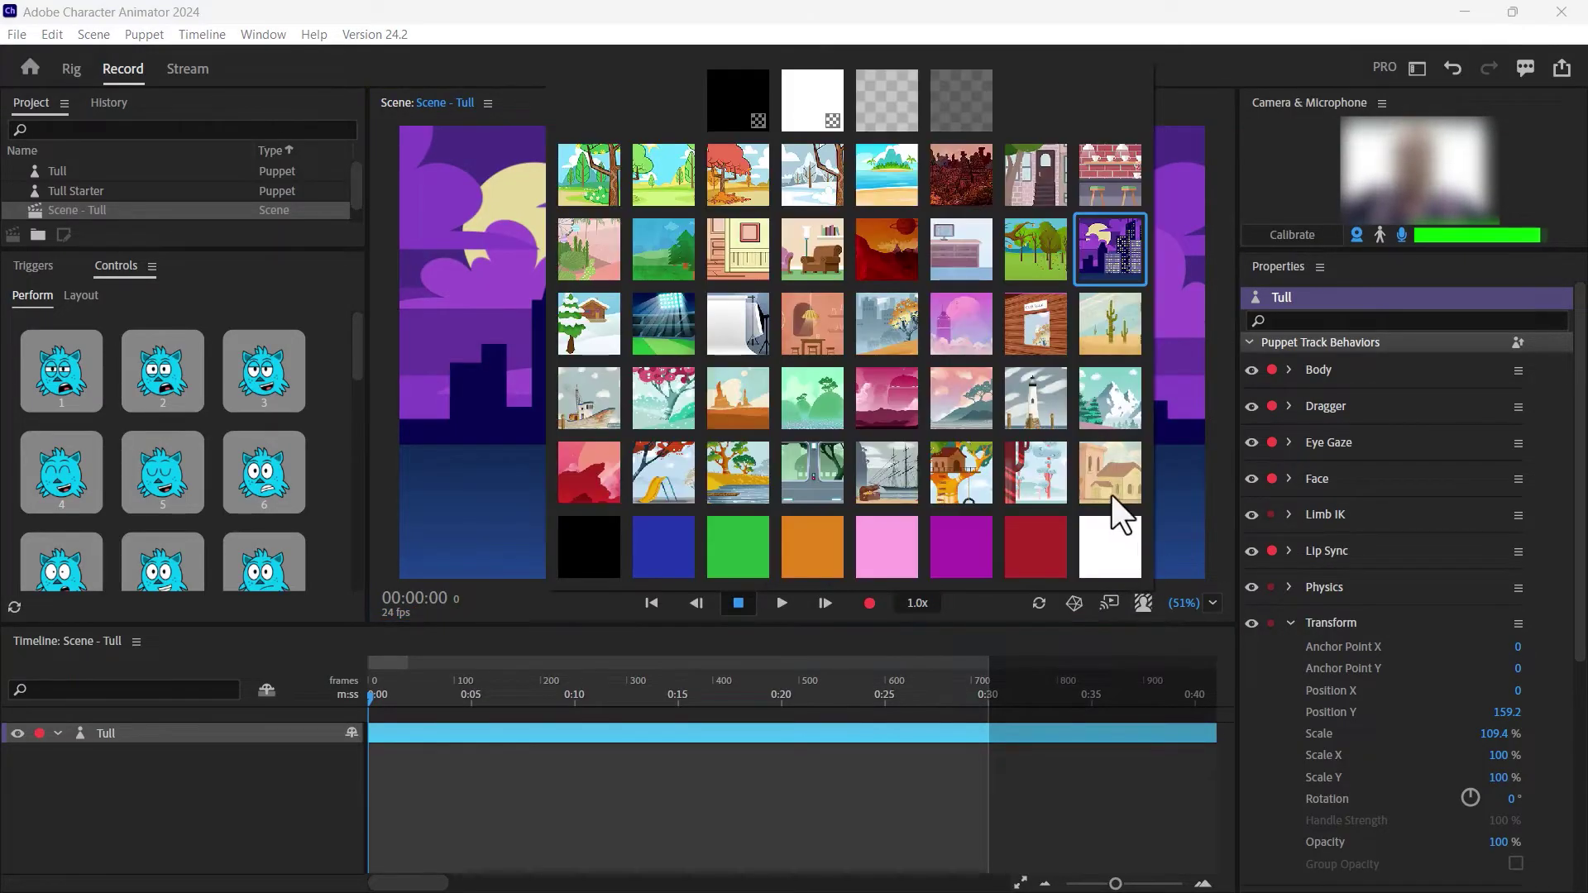
{"action": "left_click", "coordinate": [375, 514]}
- Set the scene background to the sunny beach with the island
{"action": "left_click", "coordinate": [1143, 603]}
{"action": "left_click", "coordinate": [886, 174]}
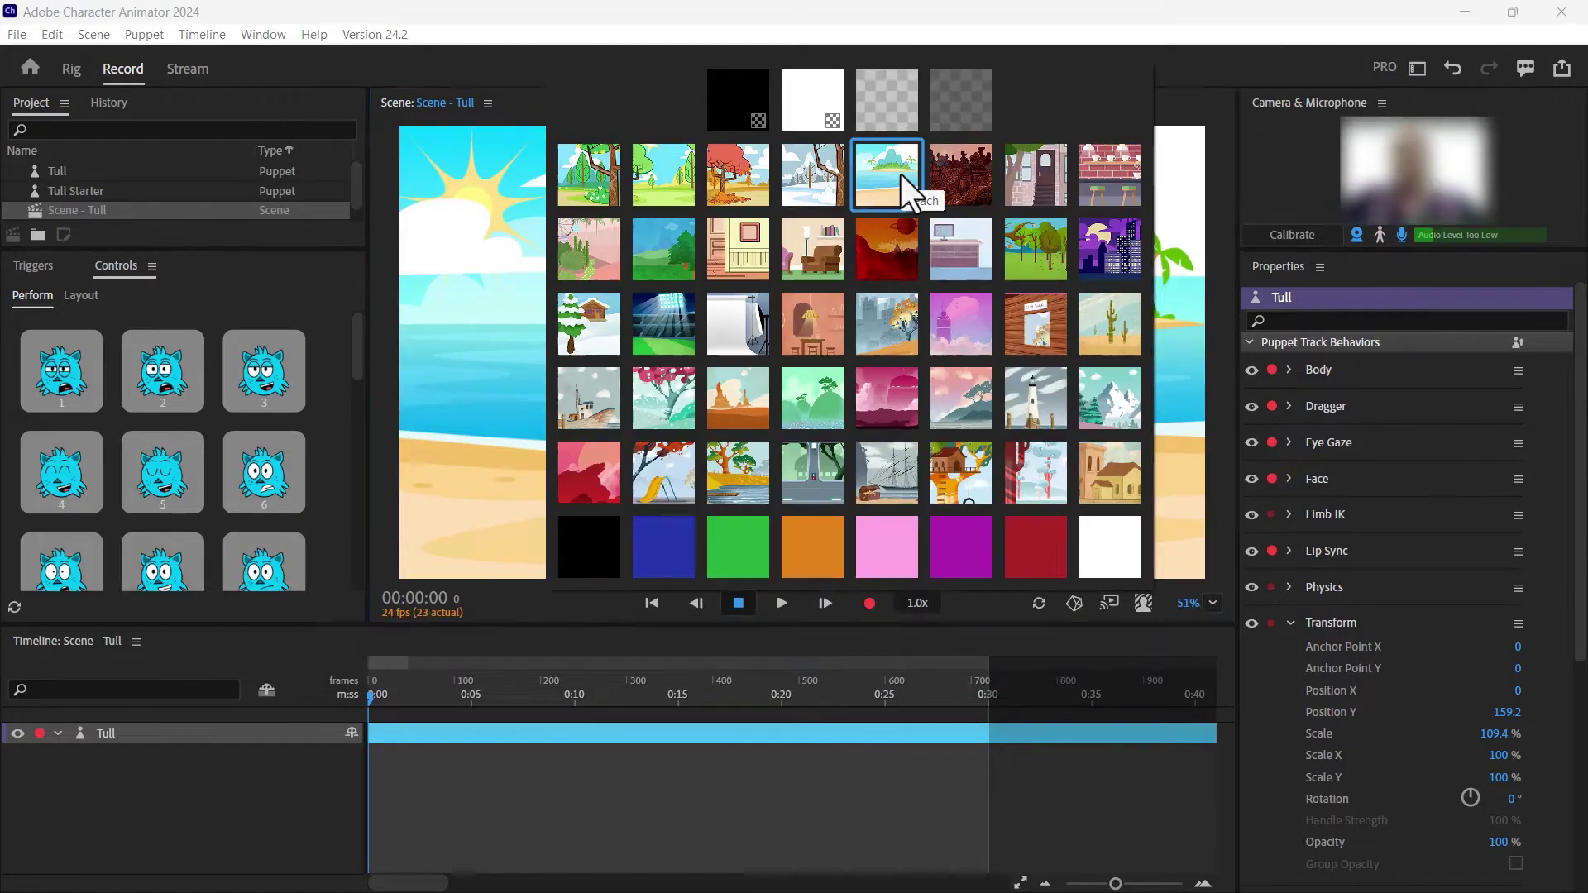
{"action": "left_click", "coordinate": [400, 532]}
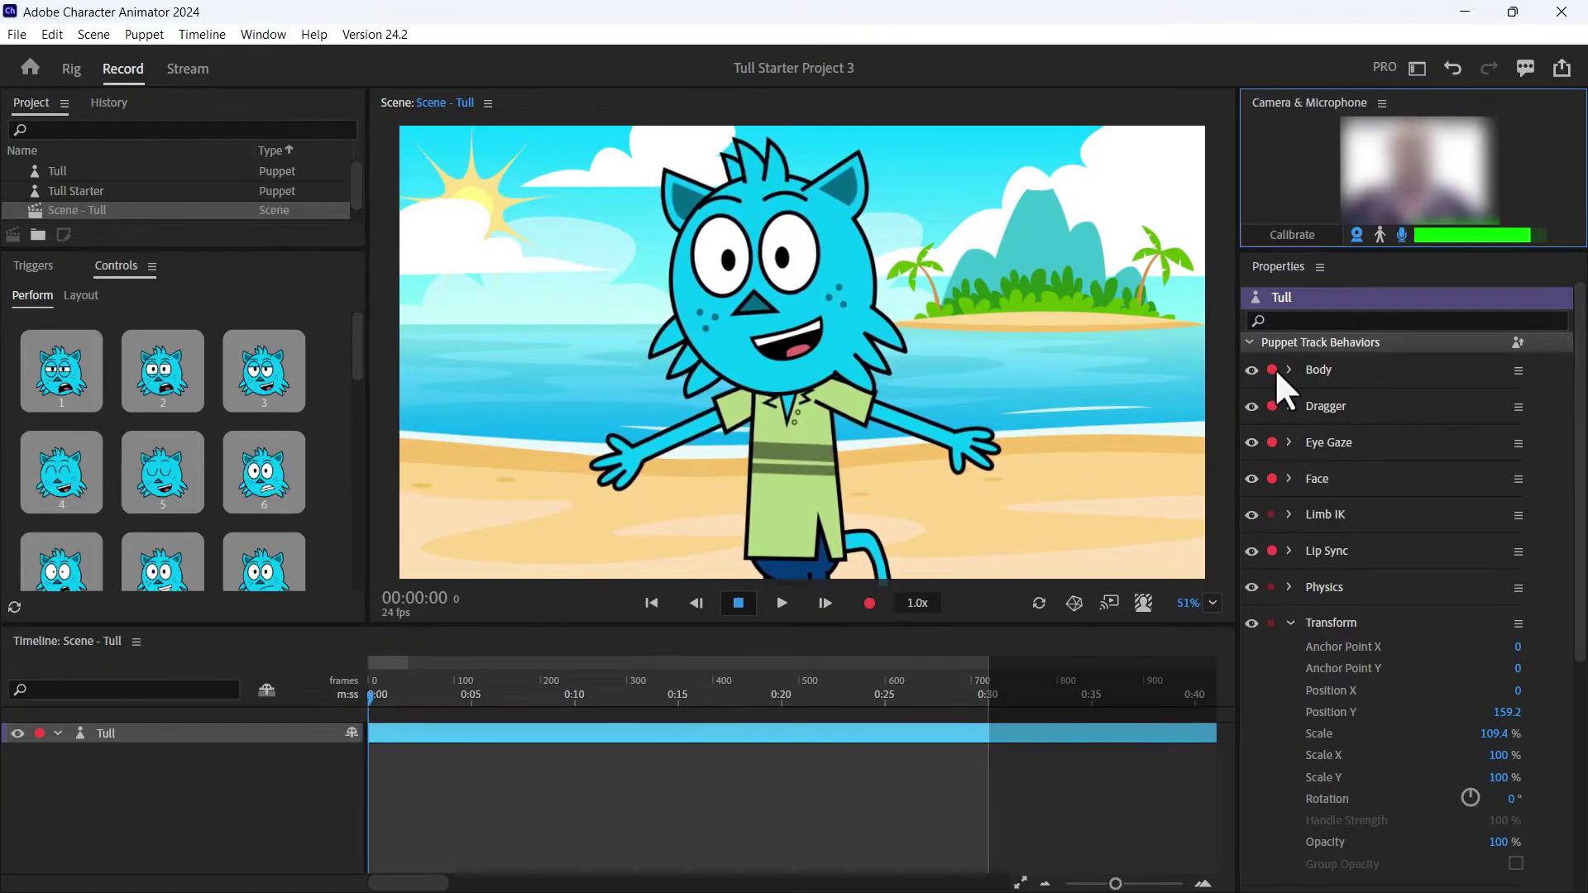
- Disarm the puppet's Lip Sync behavior for recording and arm it again
{"action": "left_click", "coordinate": [1270, 551]}
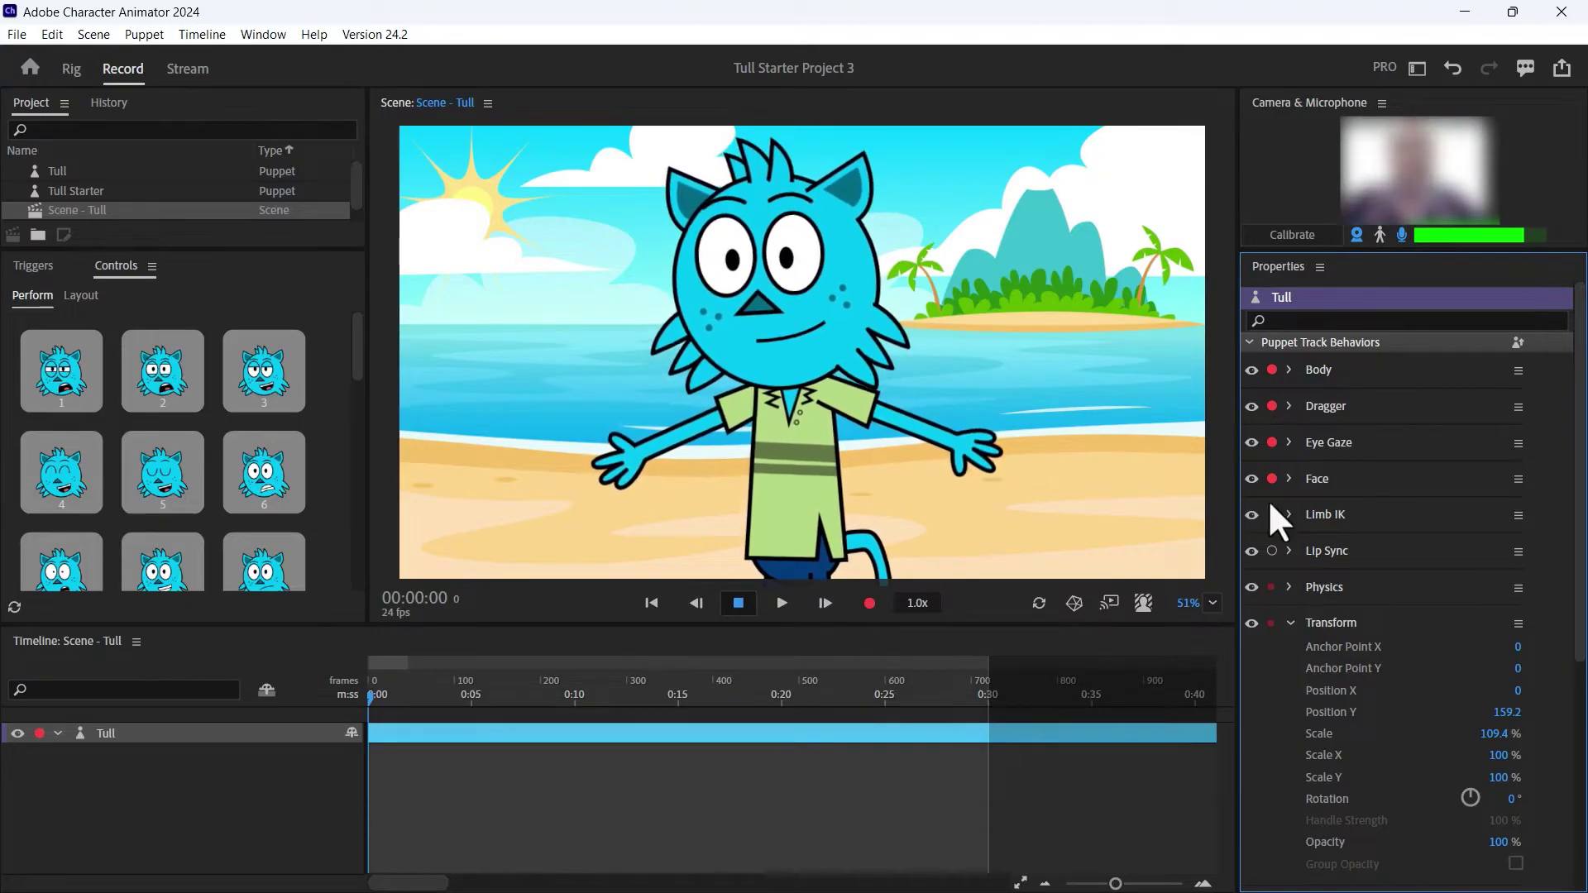
{"action": "left_click", "coordinate": [1272, 551]}
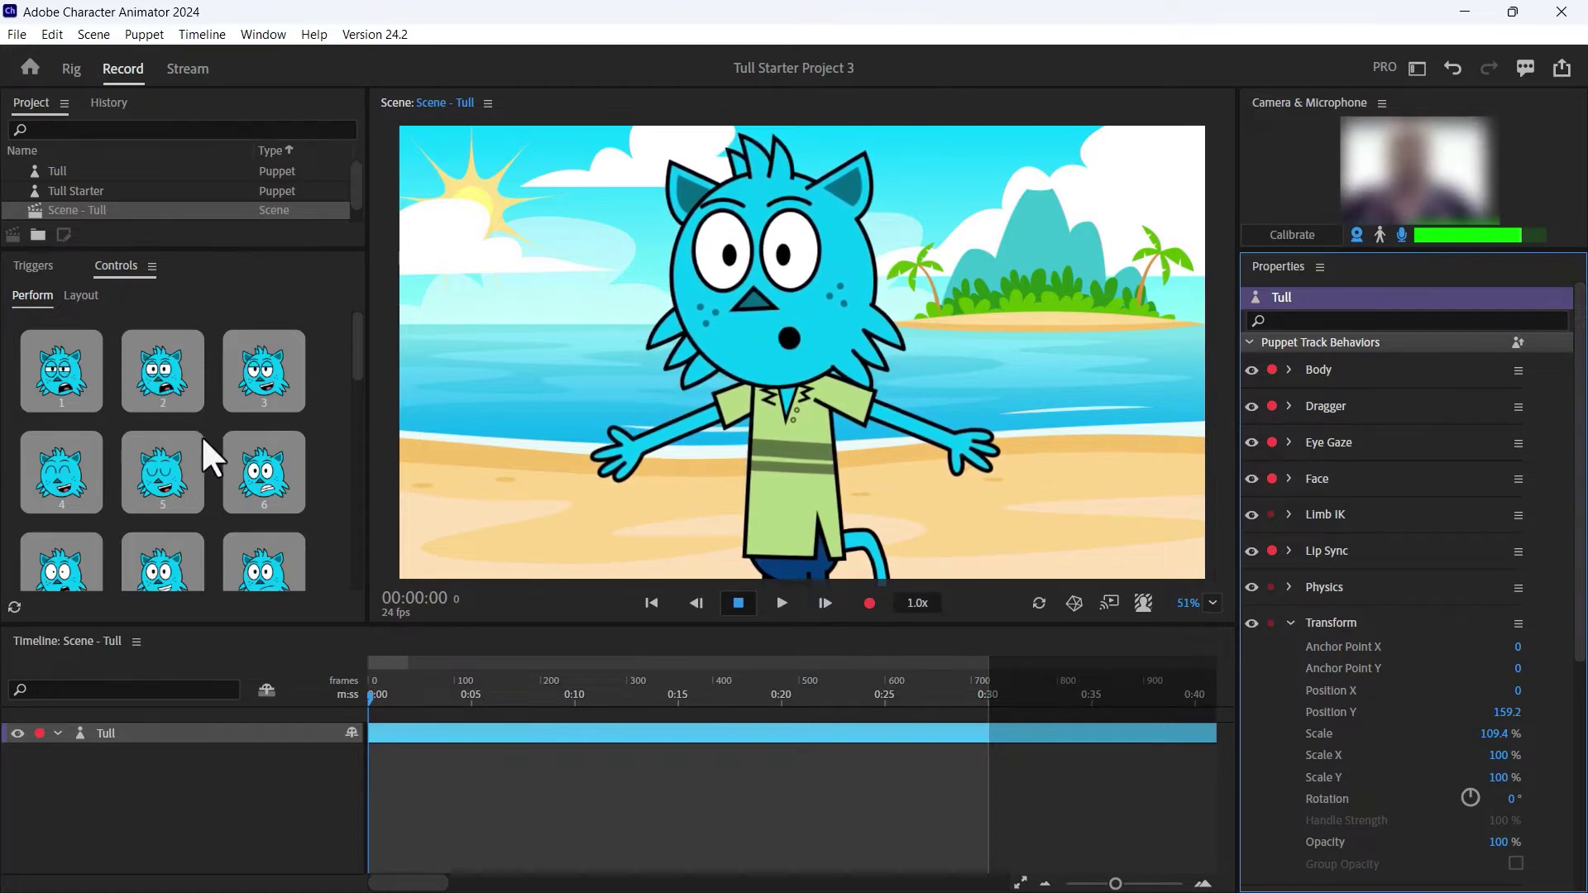
- Look through the Tull puppet's list of triggers and return to its thumbnail performance controls
{"action": "scroll", "coordinate": [202, 435], "scroll_direction": "down", "scroll_amount": 1}
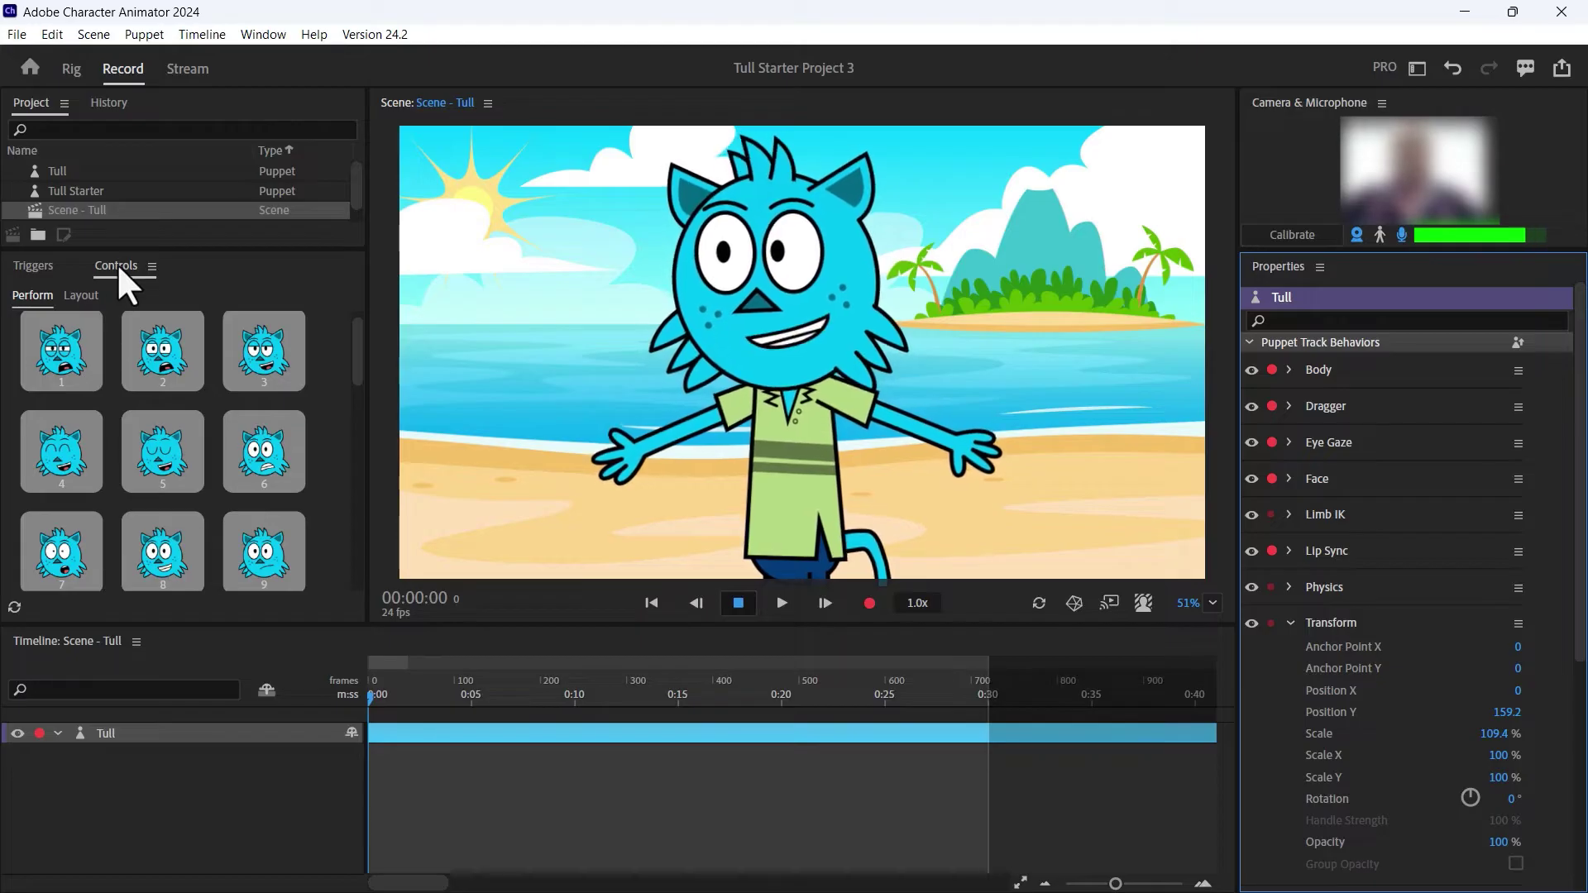
{"action": "left_click", "coordinate": [31, 266]}
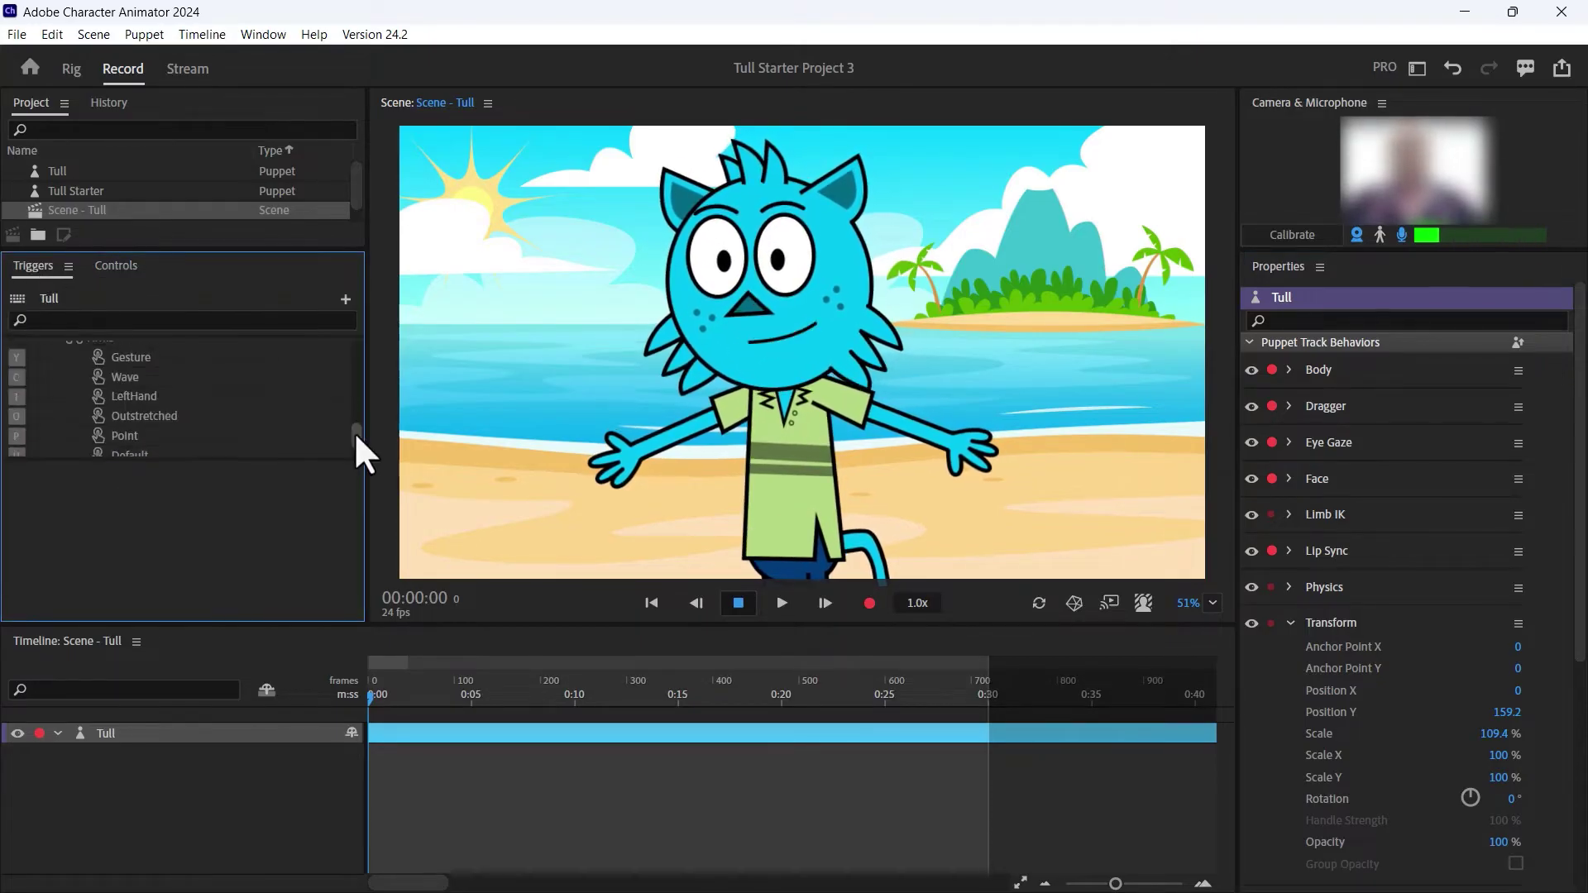
{"action": "left_click_drag", "start_coordinate": [354, 429], "coordinate": [367, 305]}
{"action": "left_click", "coordinate": [116, 266]}
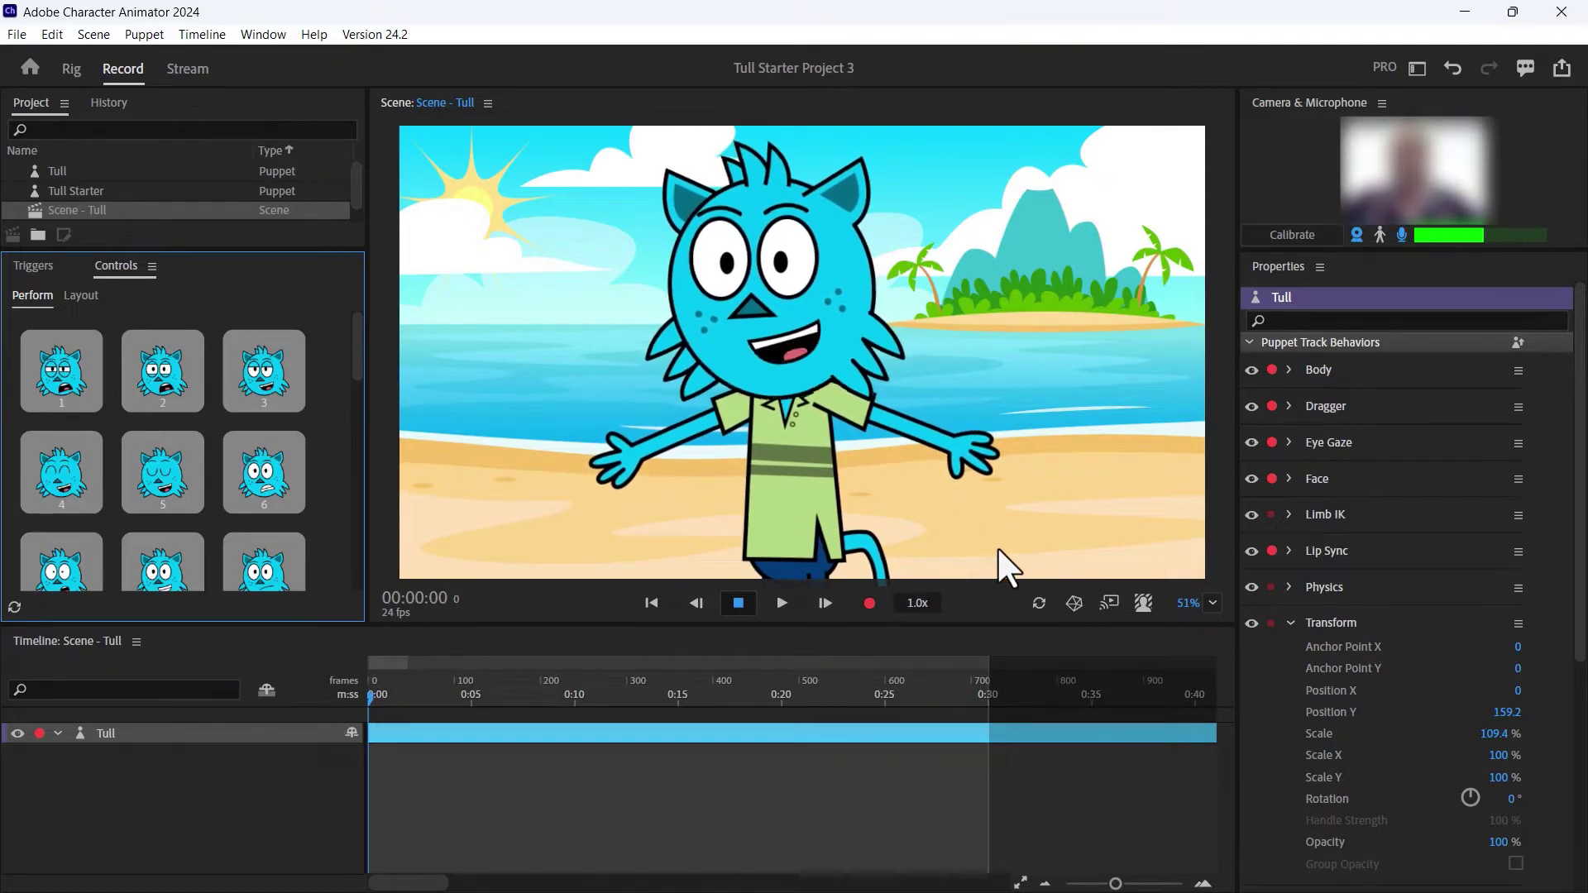
- Preview the puppet's facial expression controls 1, 4, 5 (Impressed) and 9 in the scene
{"action": "left_click", "coordinate": [70, 399]}
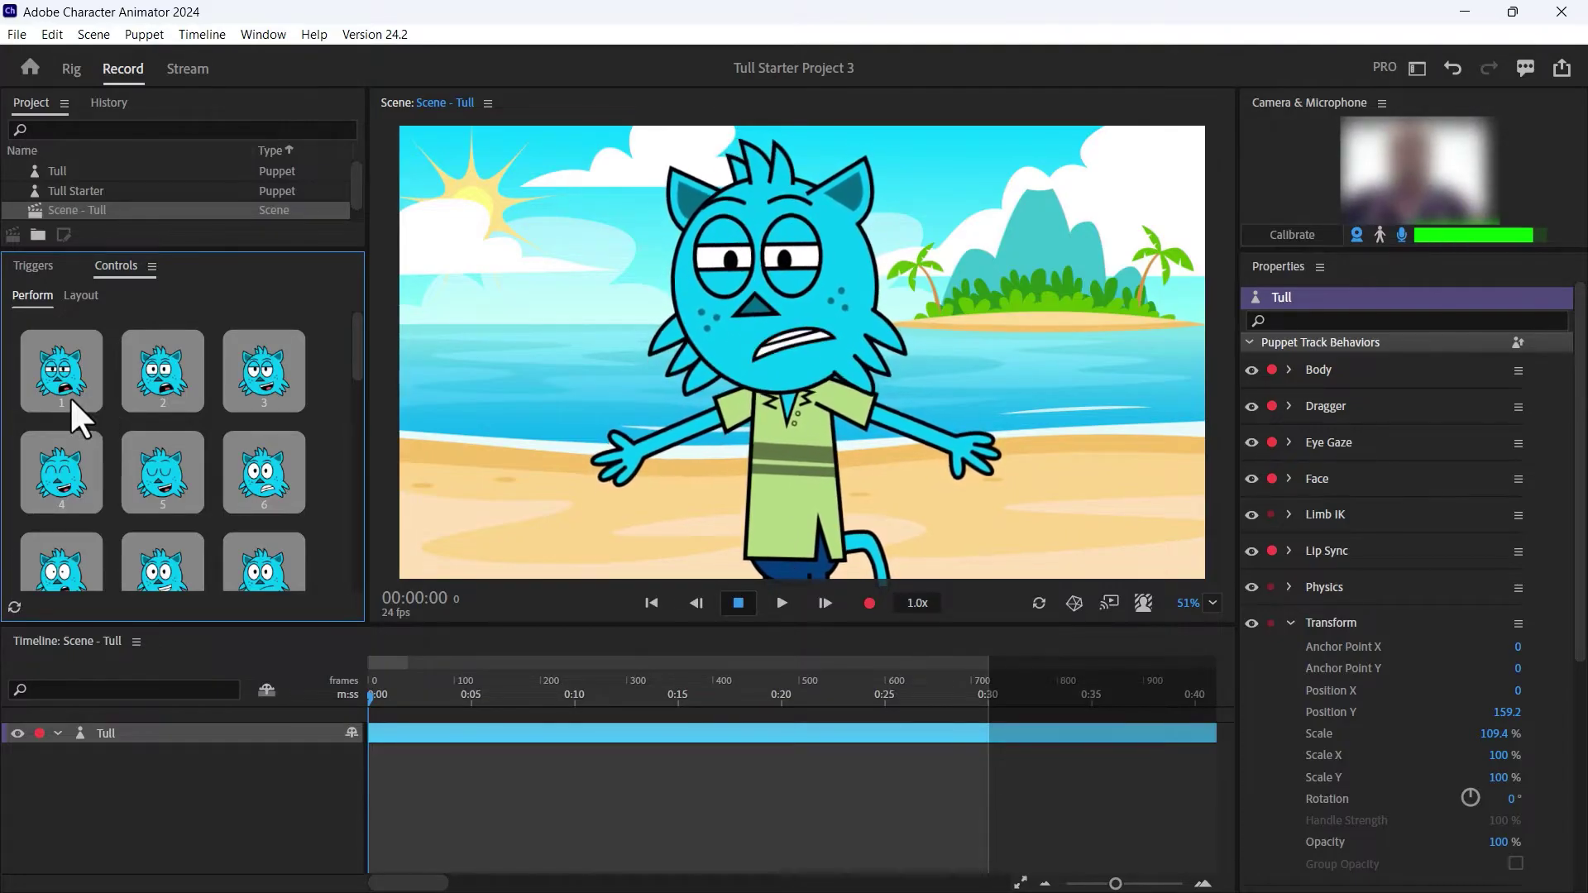
{"action": "left_click", "coordinate": [70, 395]}
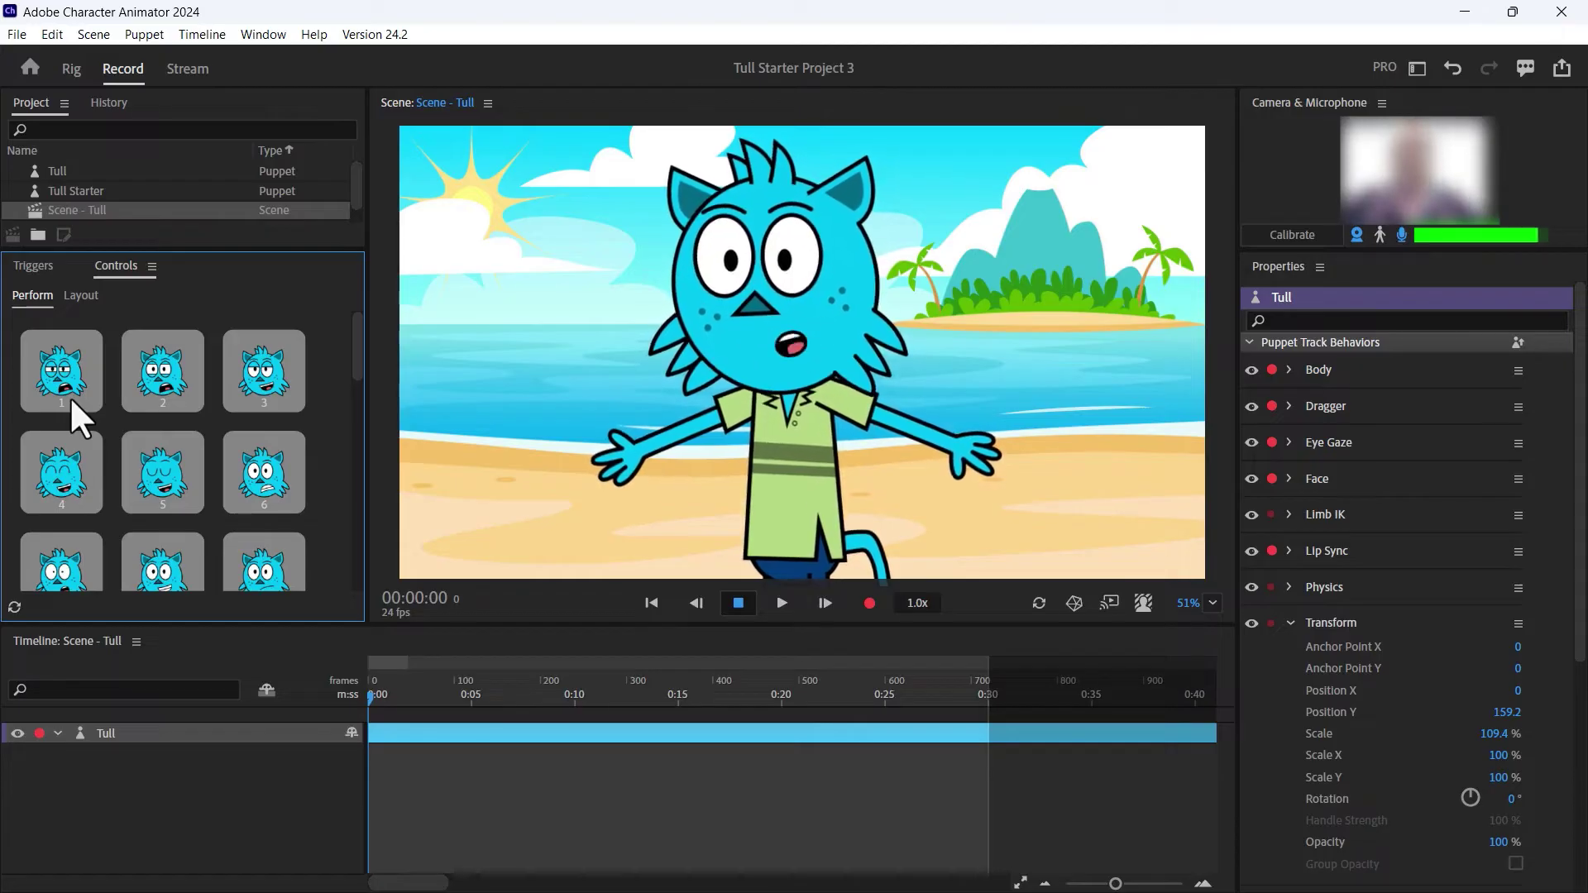
{"action": "left_click", "coordinate": [69, 395]}
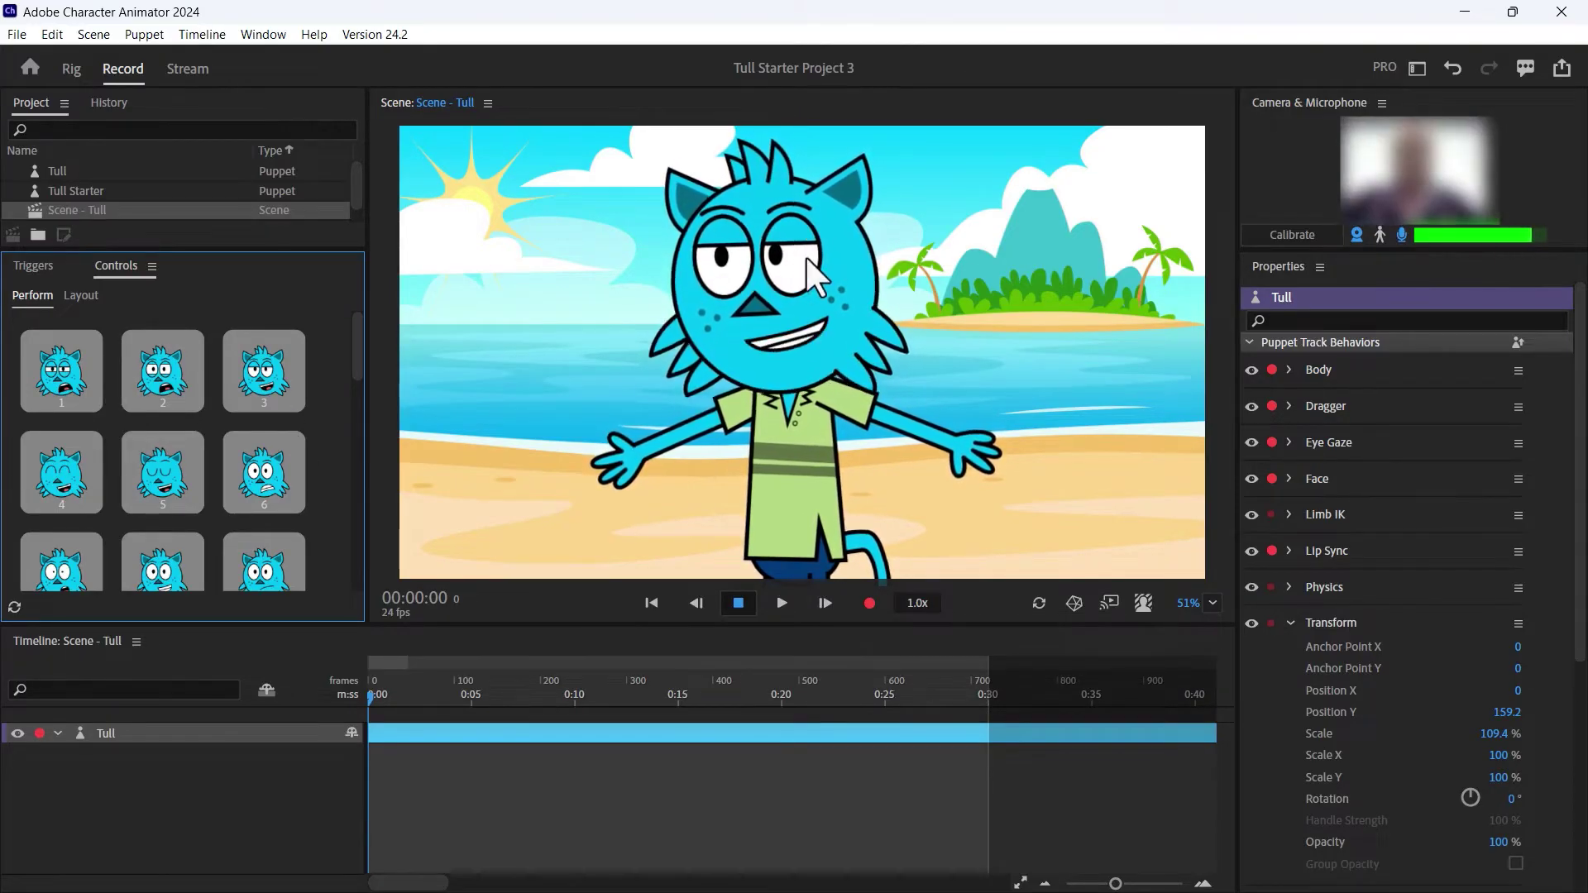
{"action": "left_click", "coordinate": [63, 495]}
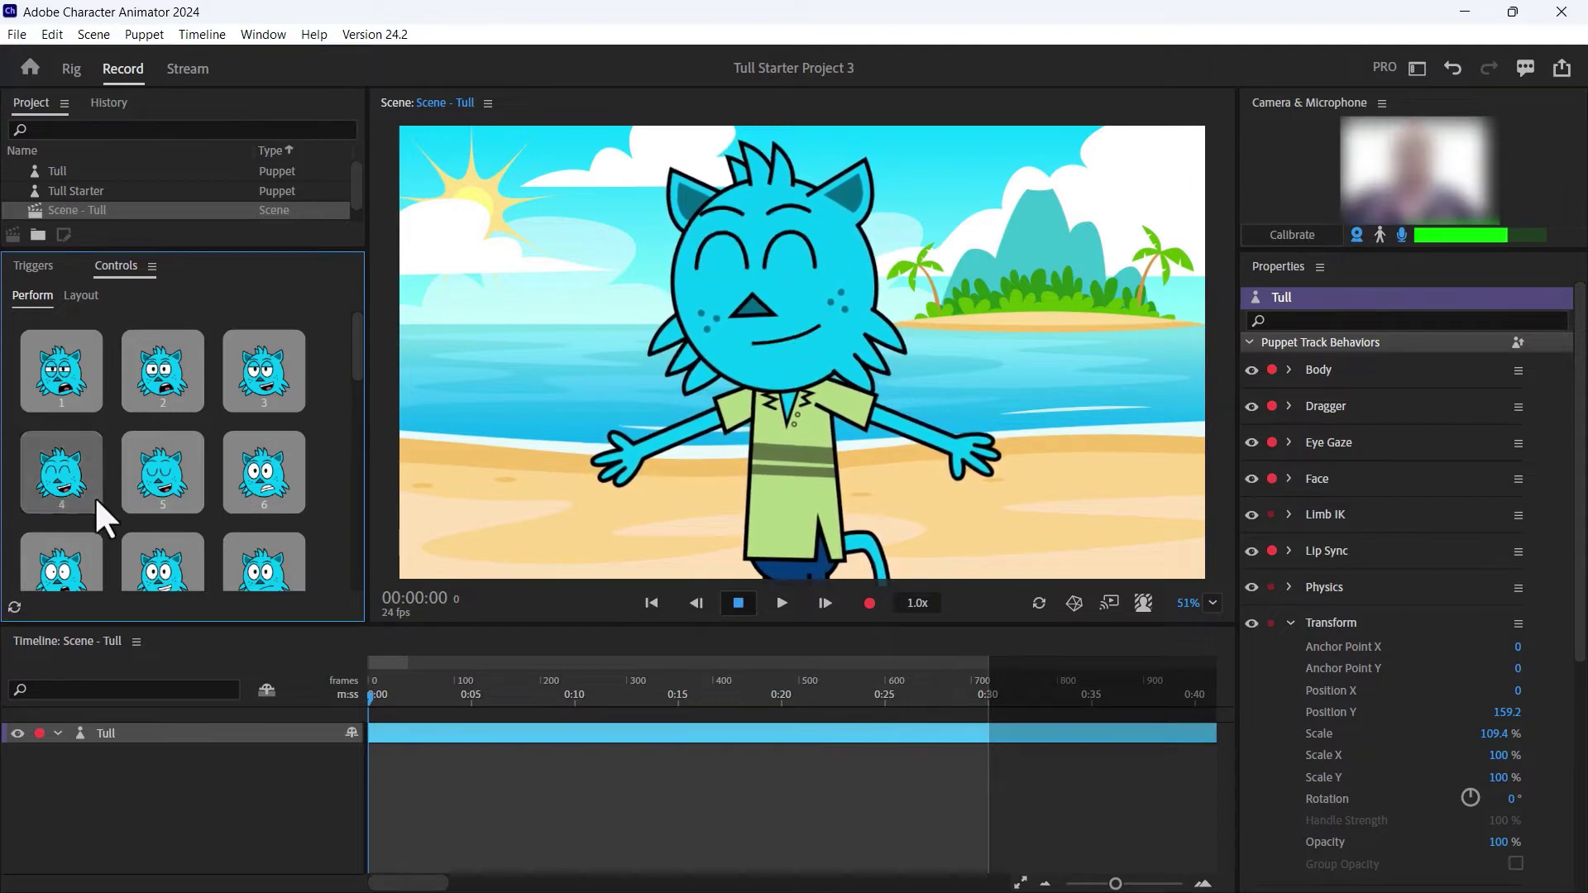
{"action": "left_click", "coordinate": [190, 511]}
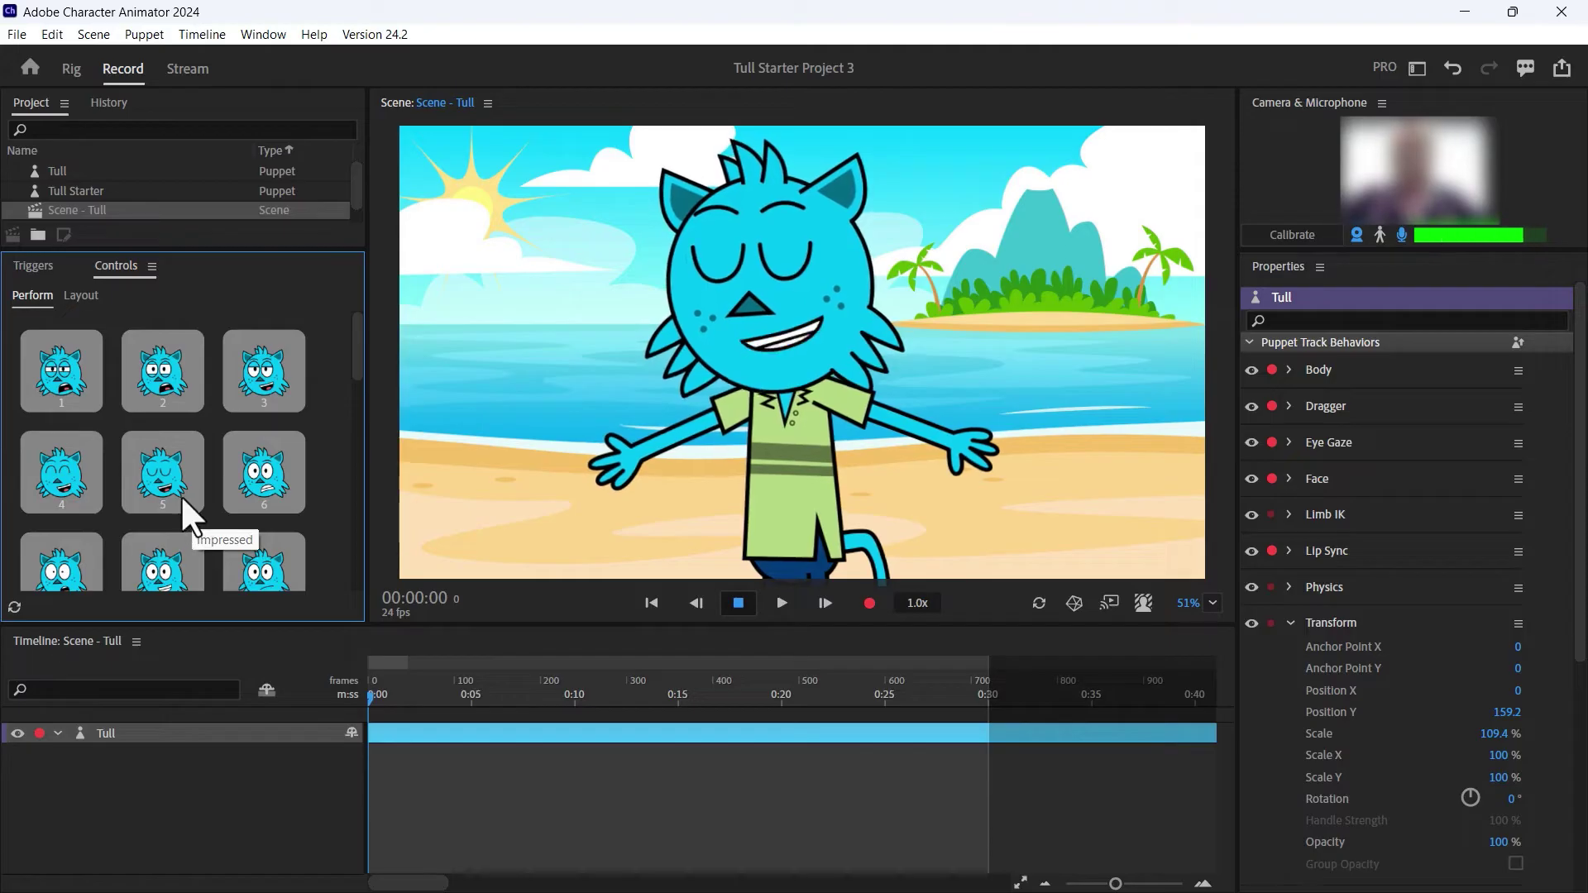
{"action": "scroll", "coordinate": [165, 498], "scroll_direction": "down", "scroll_amount": 1}
{"action": "left_click", "coordinate": [287, 549]}
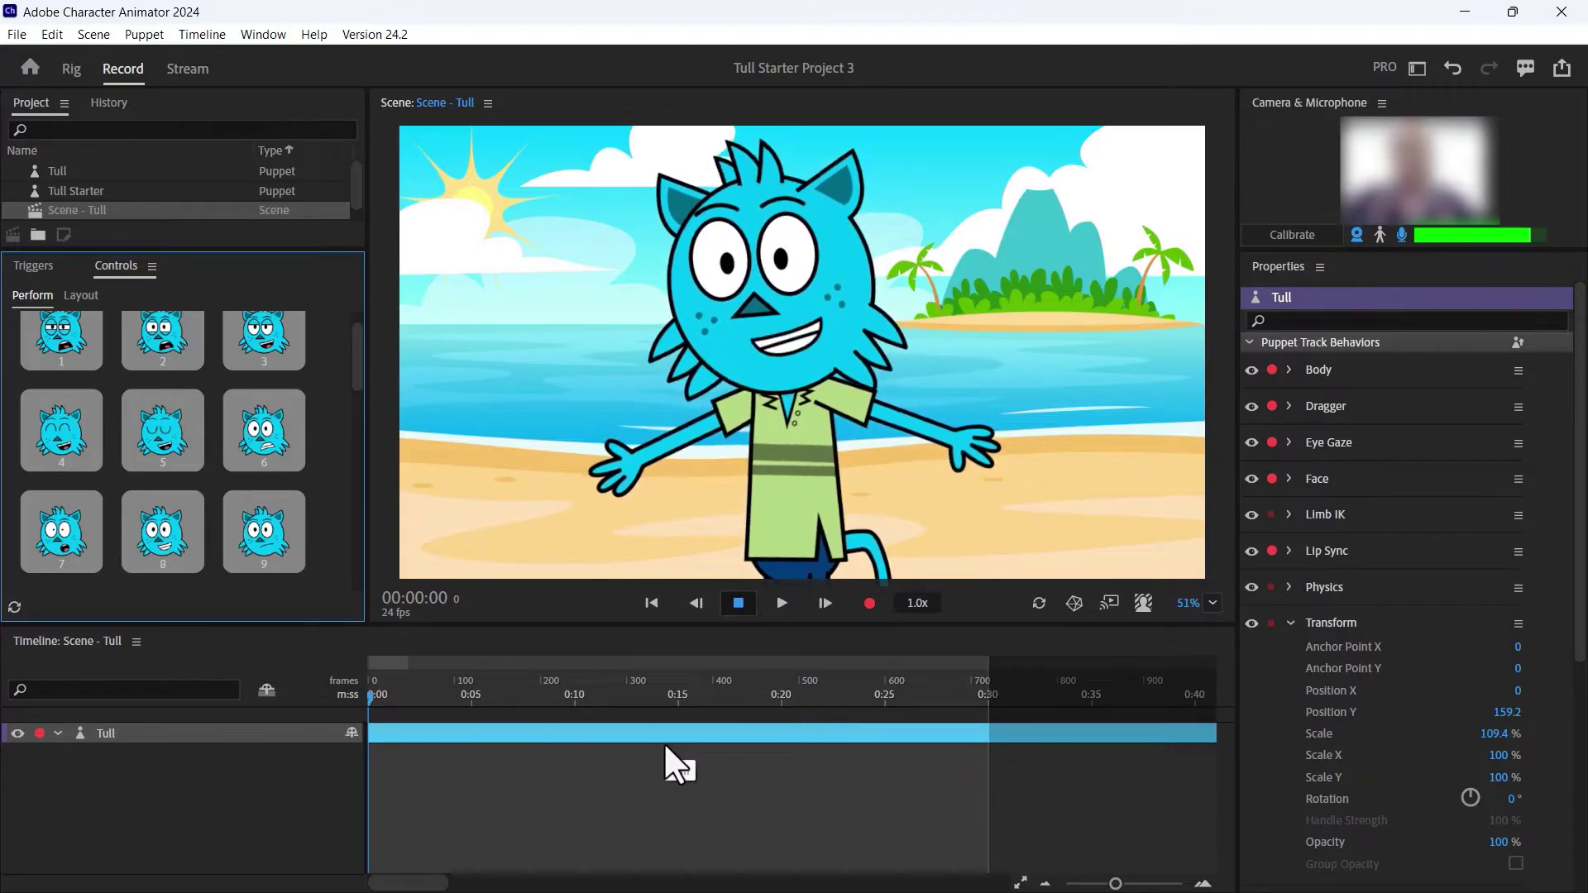
- Preview the puppet's expression triggers J (question marks), A and D in the scene
{"action": "scroll", "coordinate": [66, 525], "scroll_direction": "down", "scroll_amount": 3}
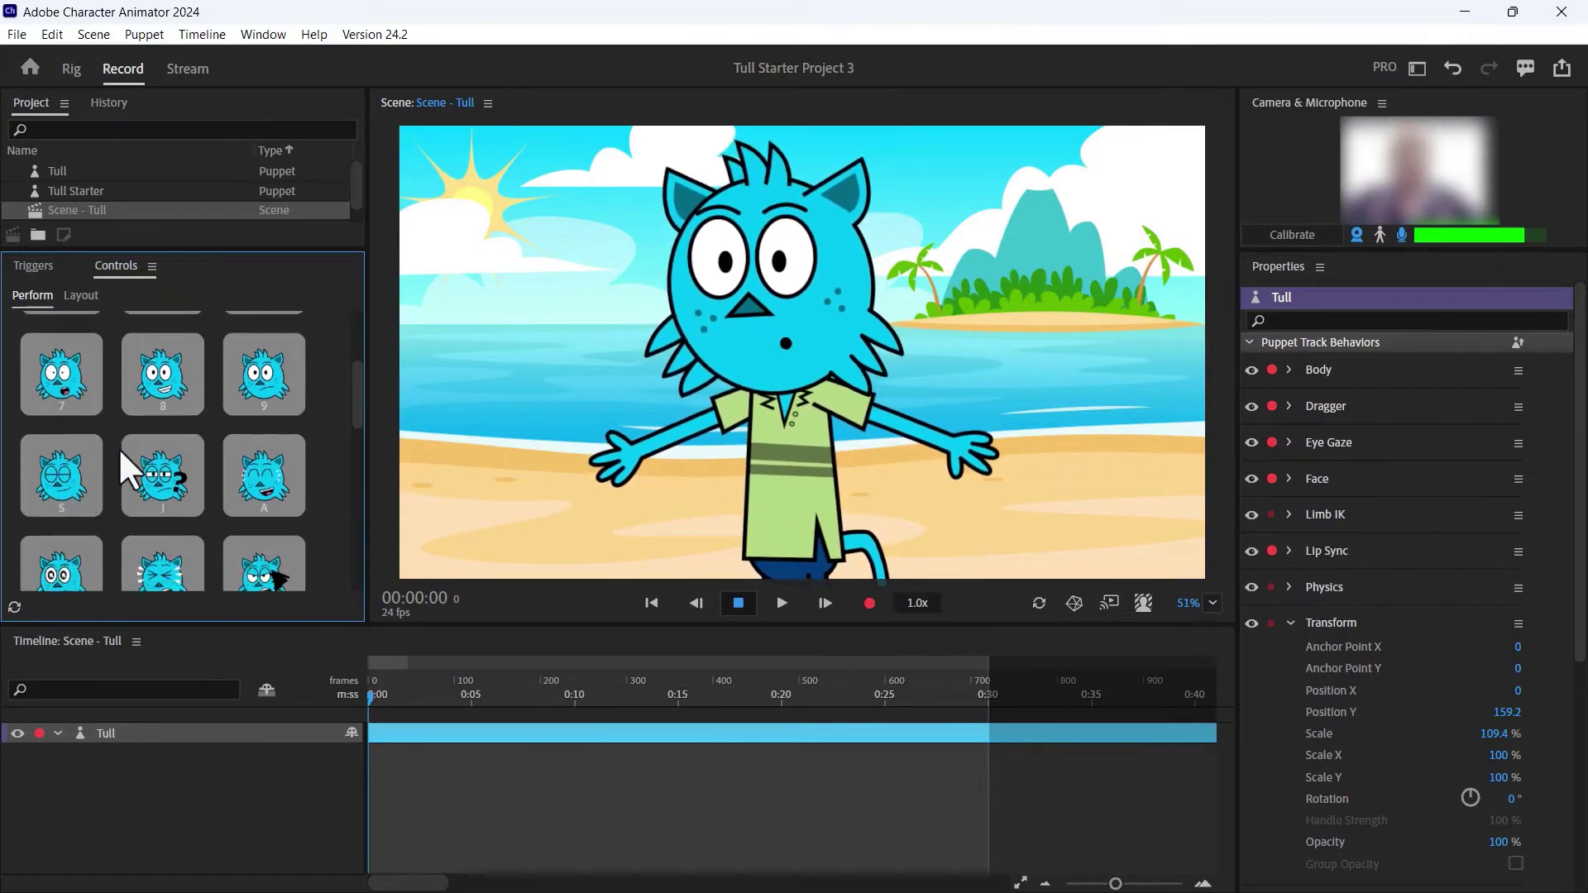
{"action": "scroll", "coordinate": [131, 476], "scroll_direction": "down", "scroll_amount": 1}
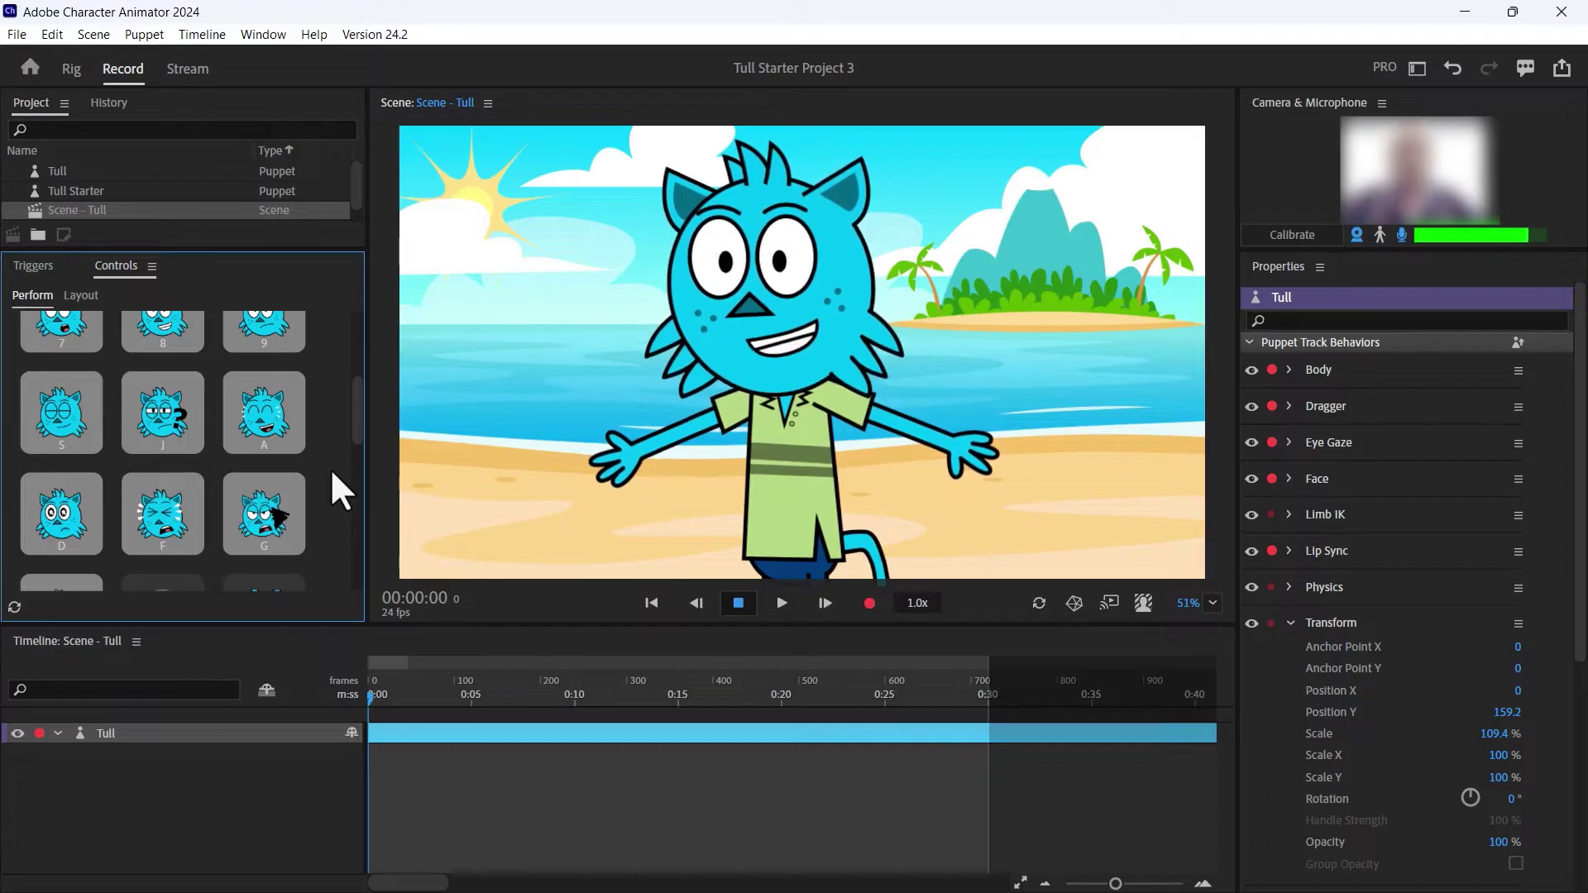
{"action": "key", "text": "j"}
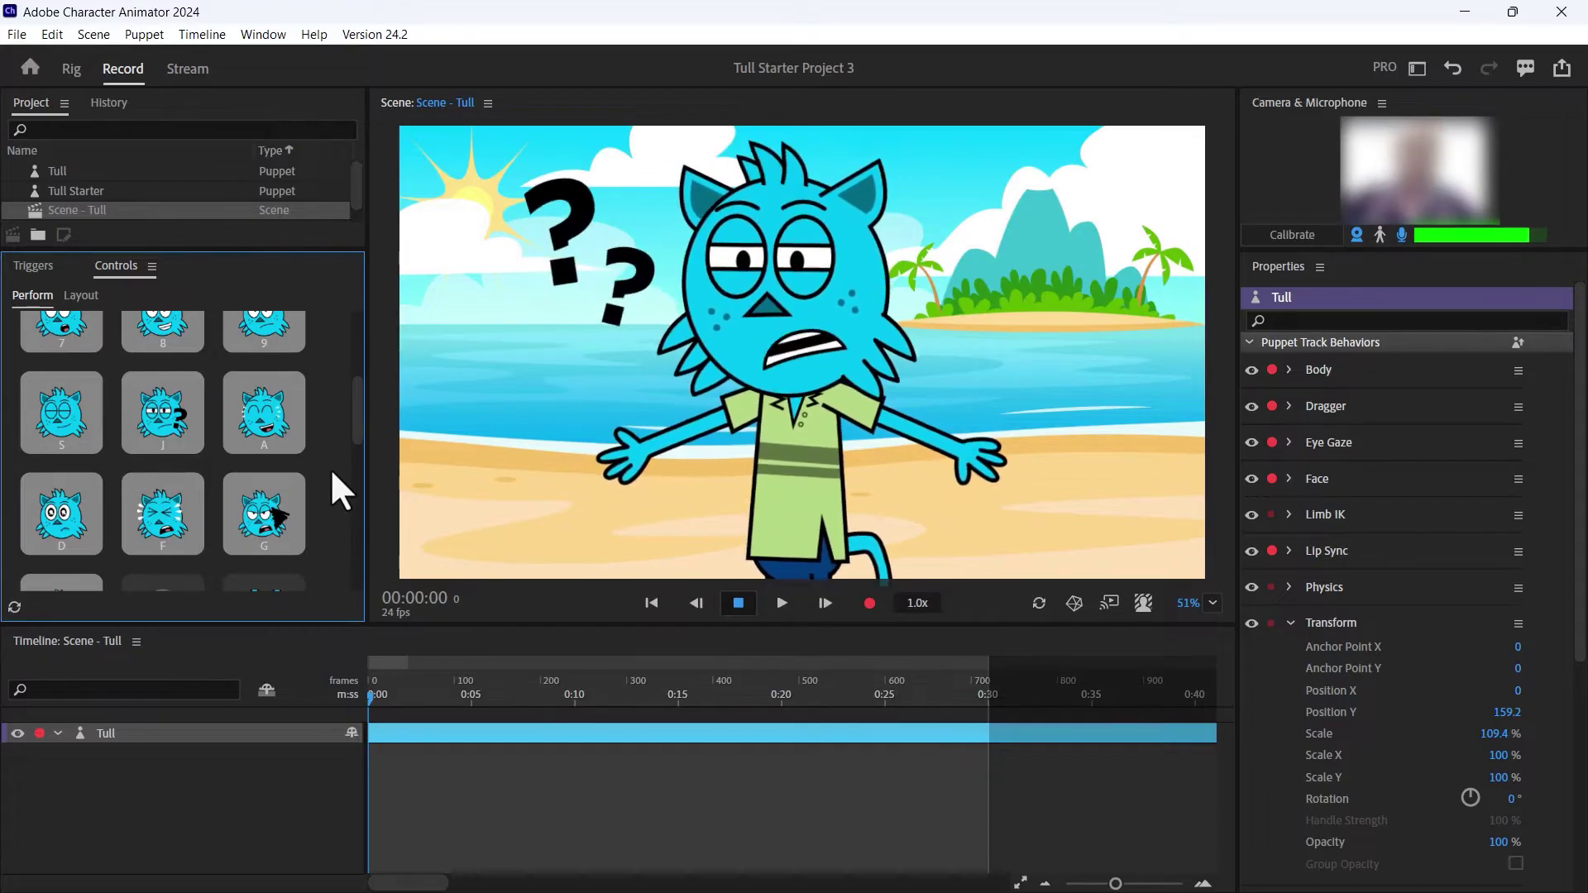
{"action": "key", "text": "a"}
{"action": "key", "text": "d"}
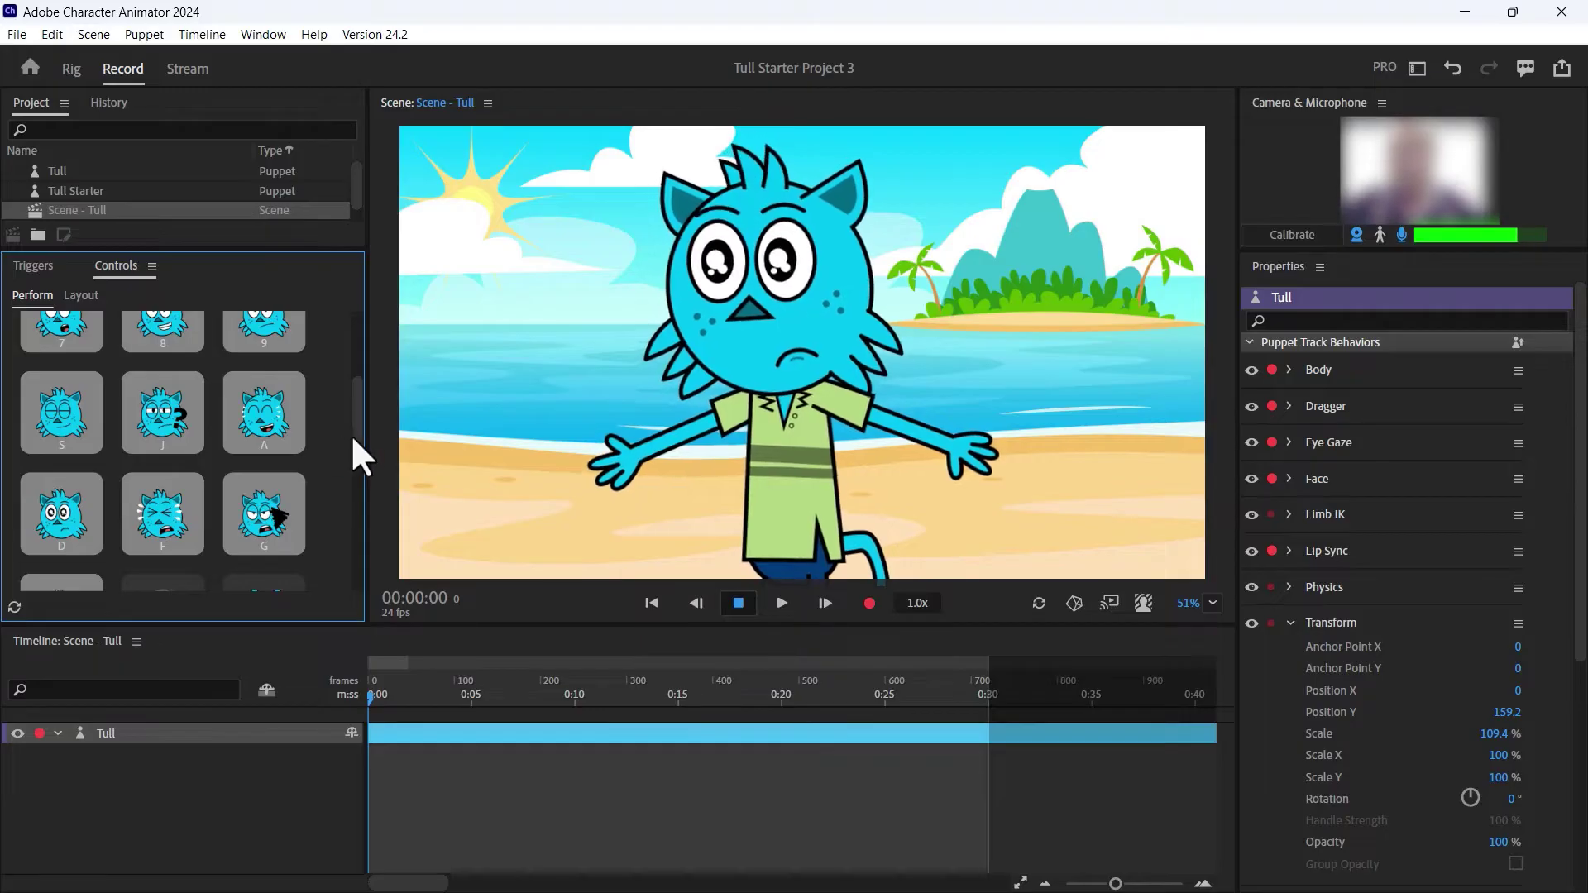
- Preview the puppet's expression triggers F, G and H (heart eyes) in the scene
{"action": "key", "text": "f"}
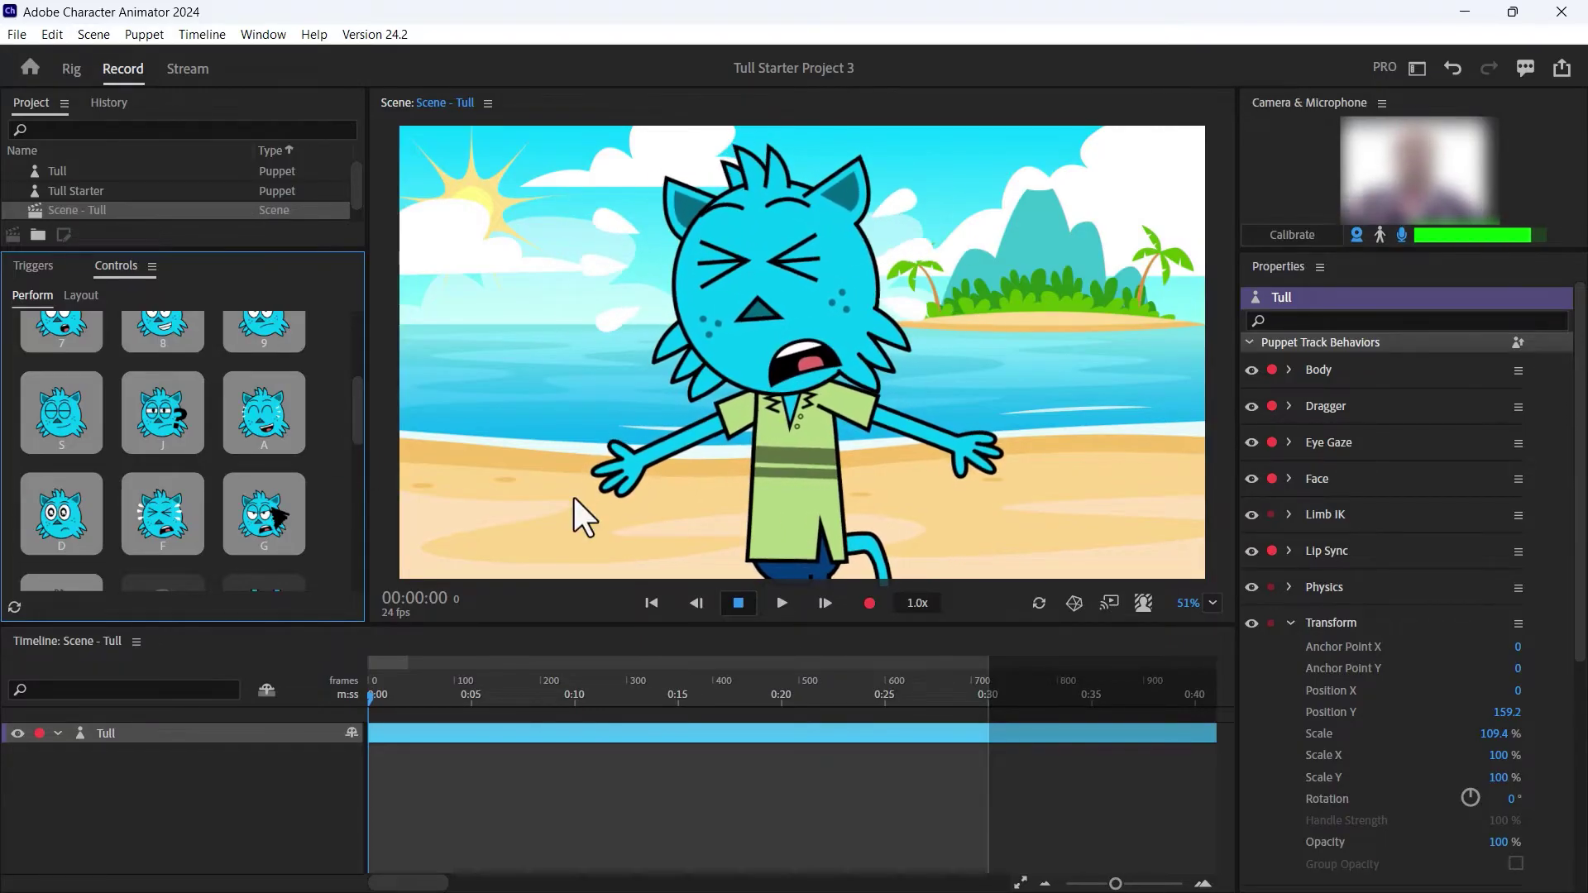
{"action": "key", "text": "g"}
{"action": "scroll", "coordinate": [283, 524], "scroll_direction": "down", "scroll_amount": 1}
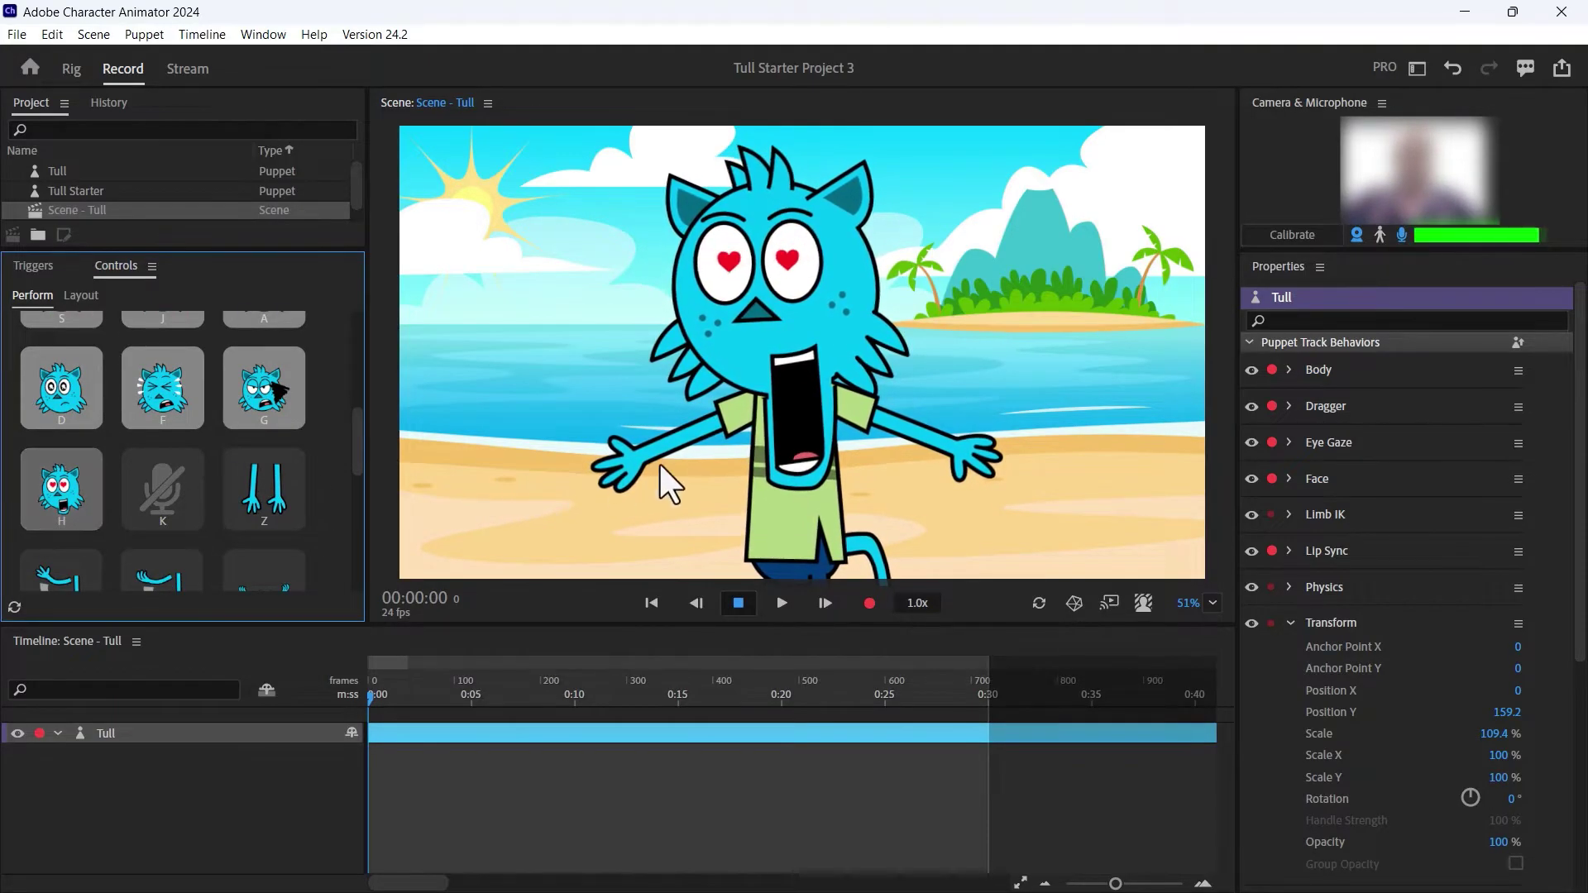
{"action": "scroll", "coordinate": [331, 504], "scroll_direction": "down", "scroll_amount": 1}
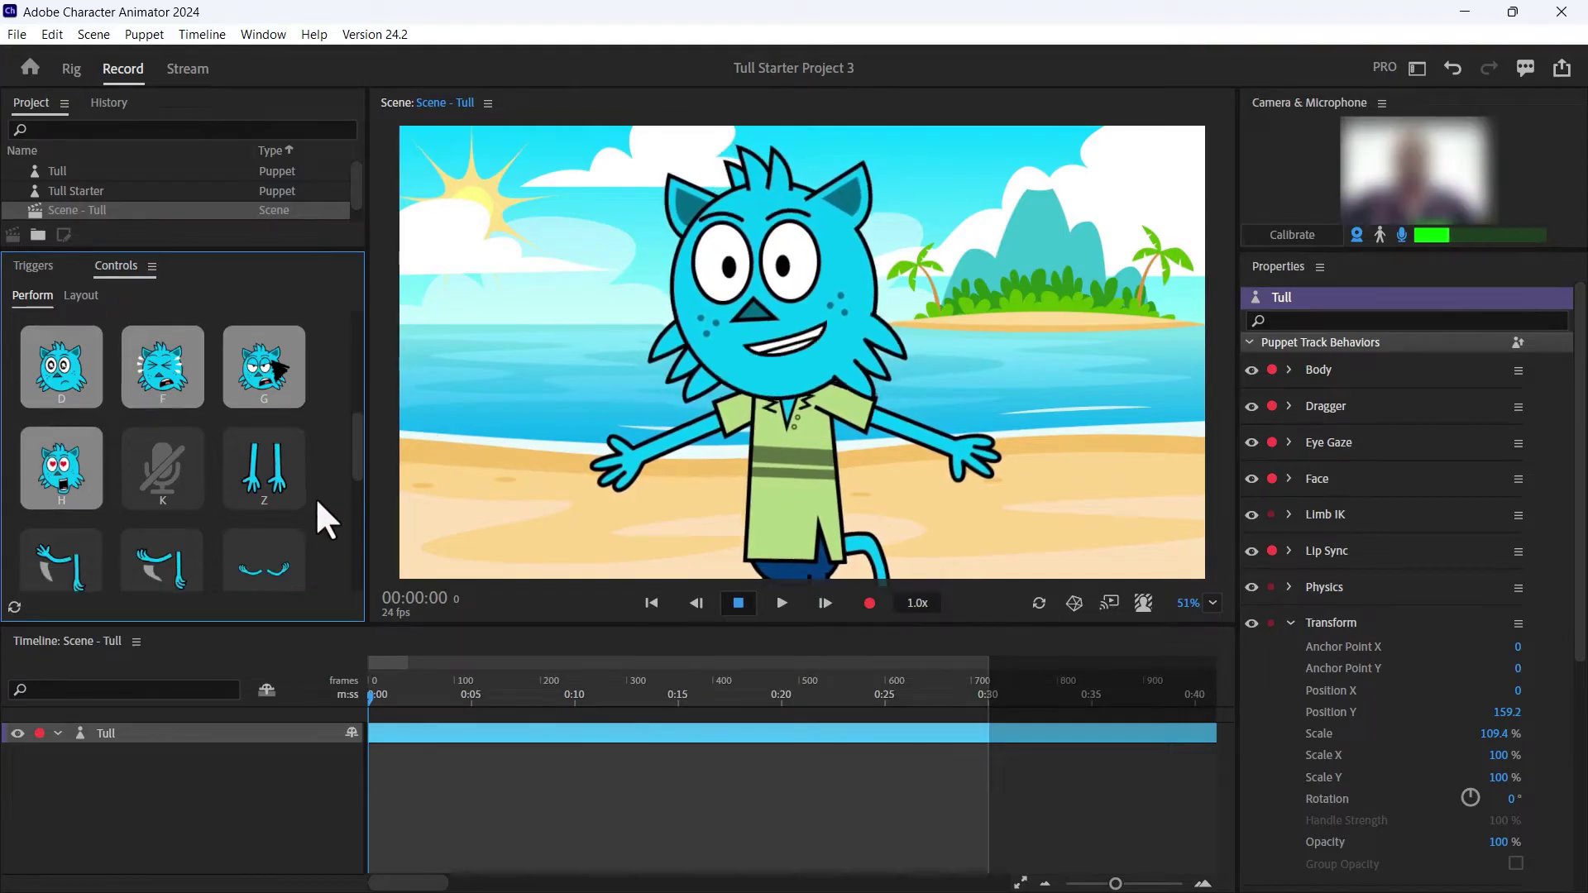
- Preview the puppet's arm triggers Z, C, Y and L in the scene and browse the remaining performance controls
{"action": "scroll", "coordinate": [264, 430], "scroll_direction": "down", "scroll_amount": 2}
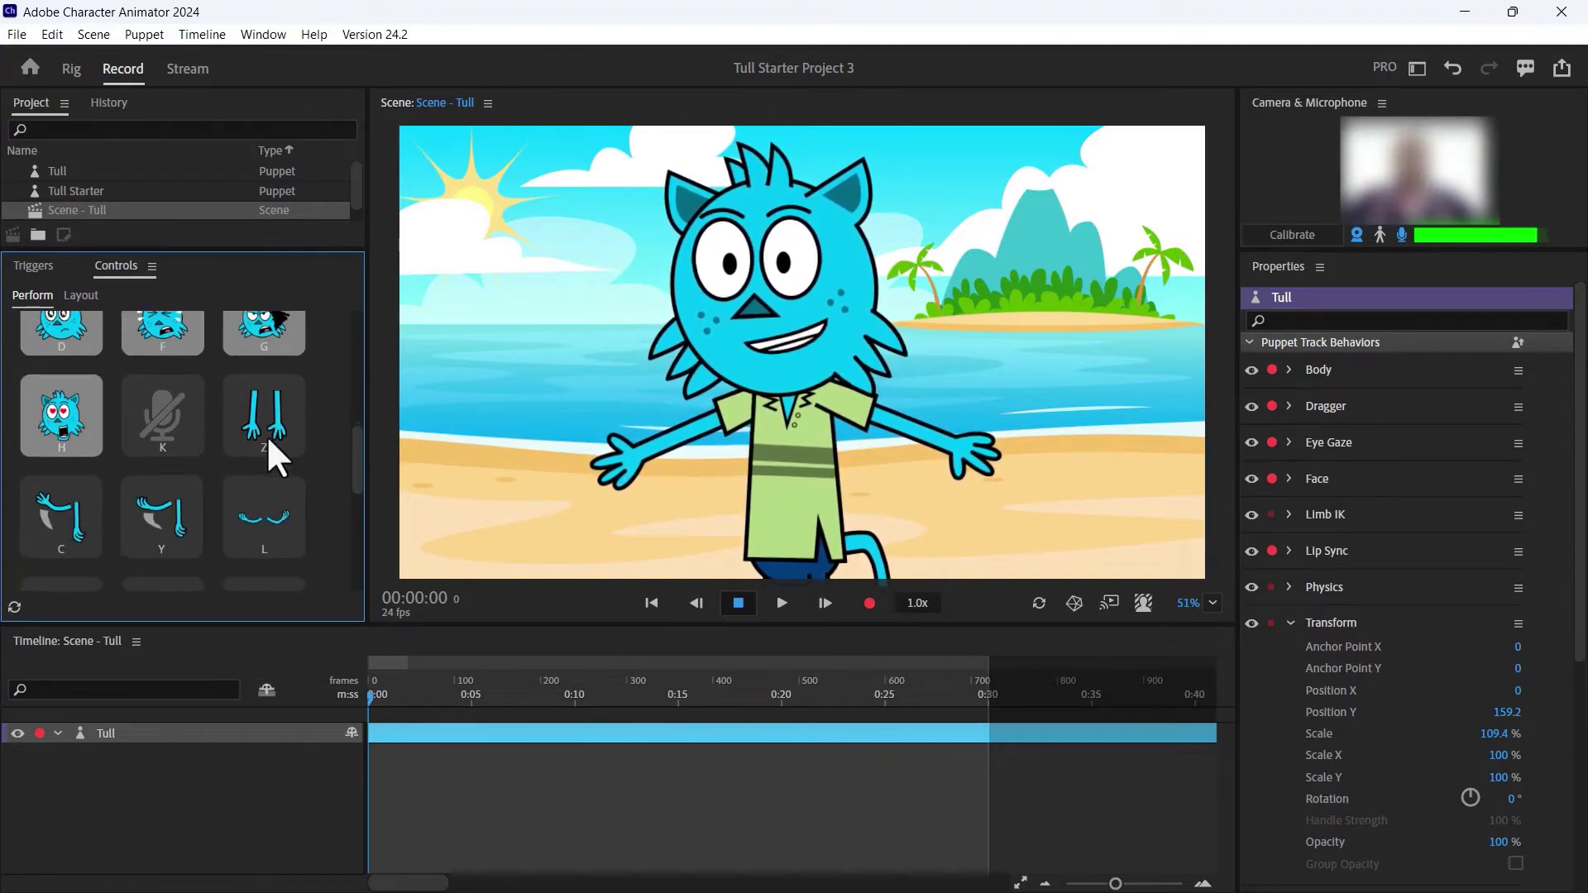
{"action": "scroll", "coordinate": [277, 447], "scroll_direction": "down", "scroll_amount": 2}
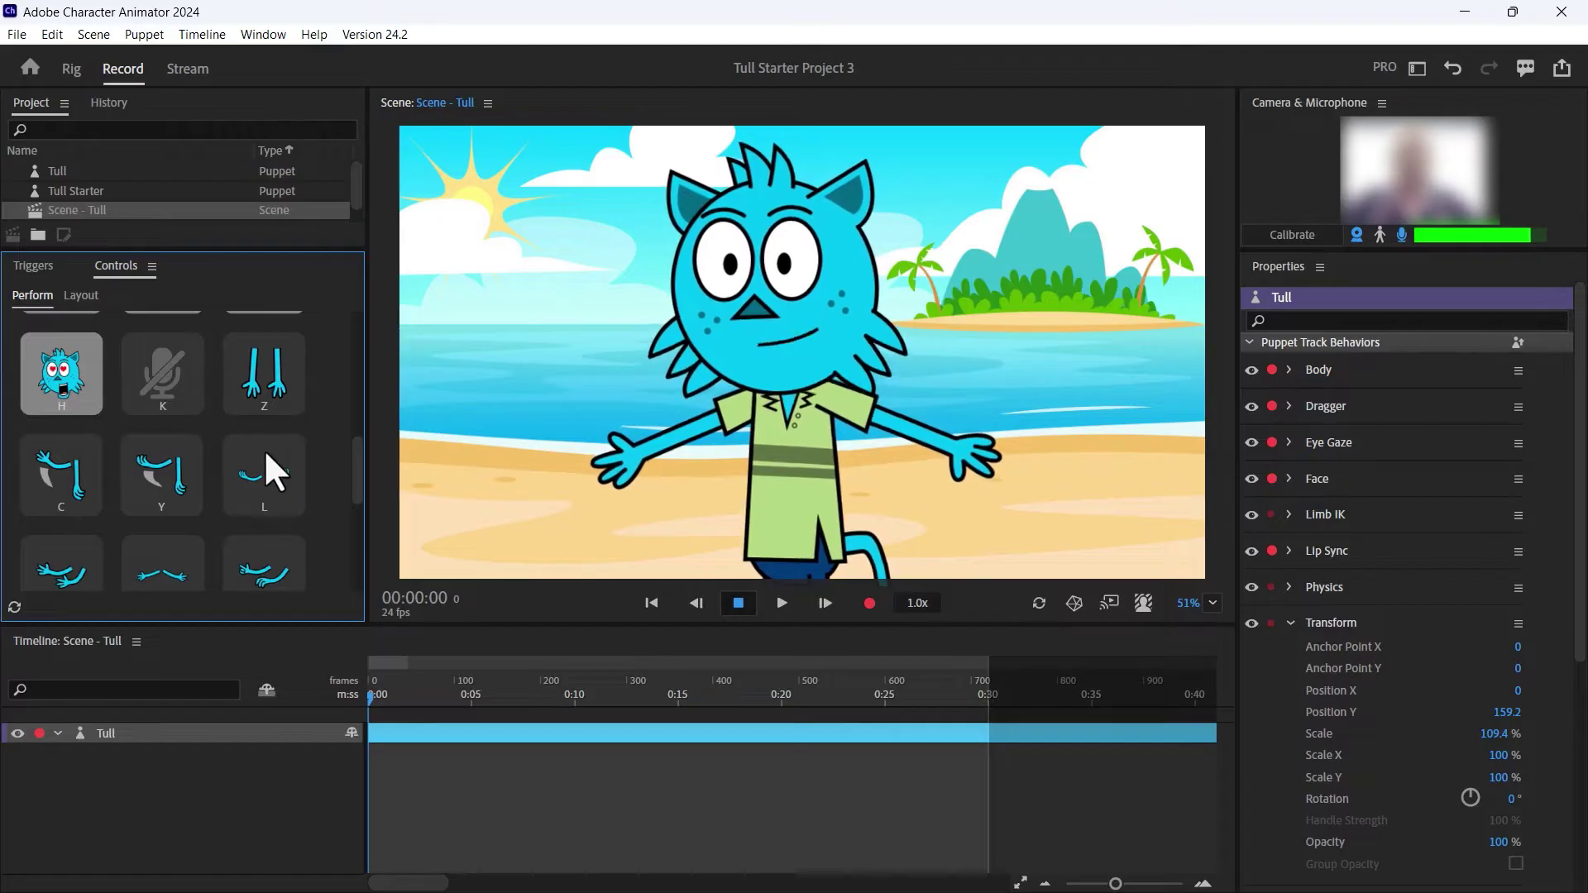
{"action": "key", "text": "z"}
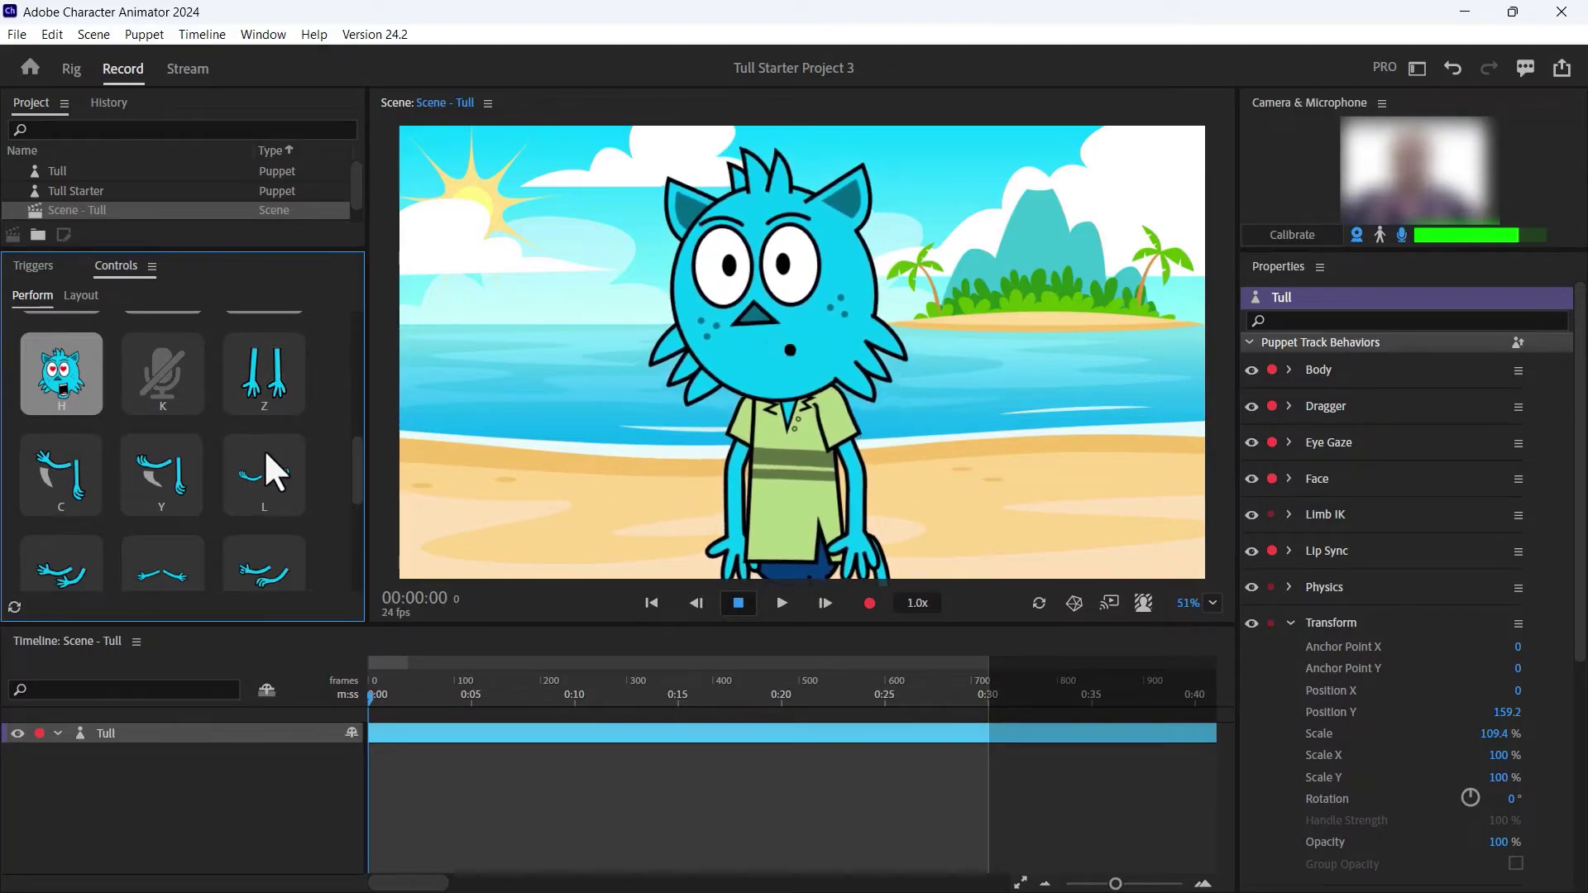
{"action": "key", "text": "c"}
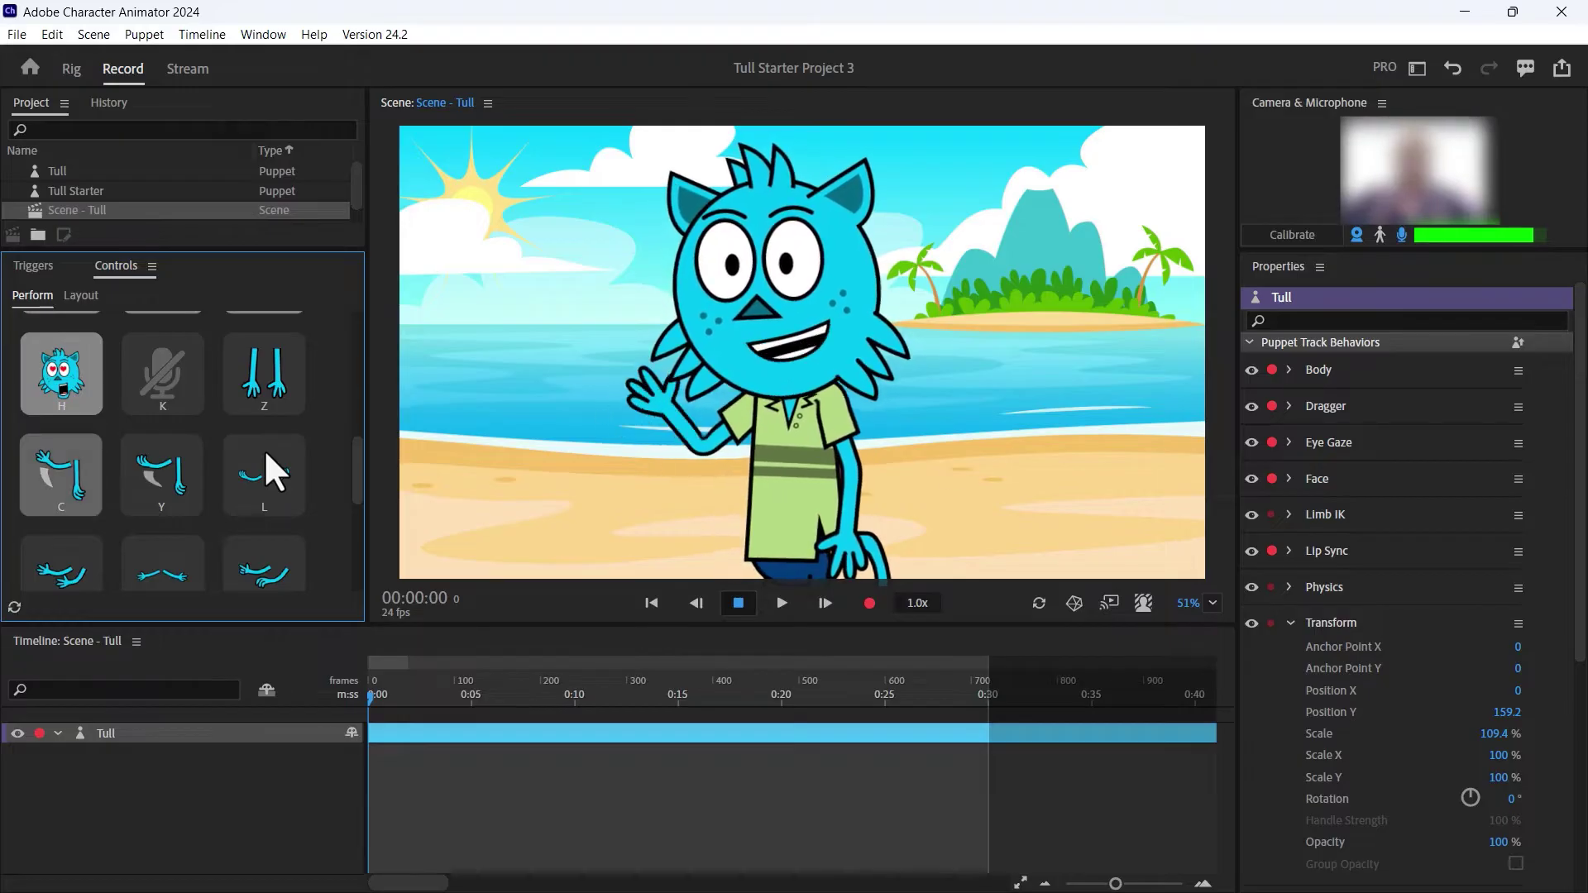
{"action": "key", "text": "y"}
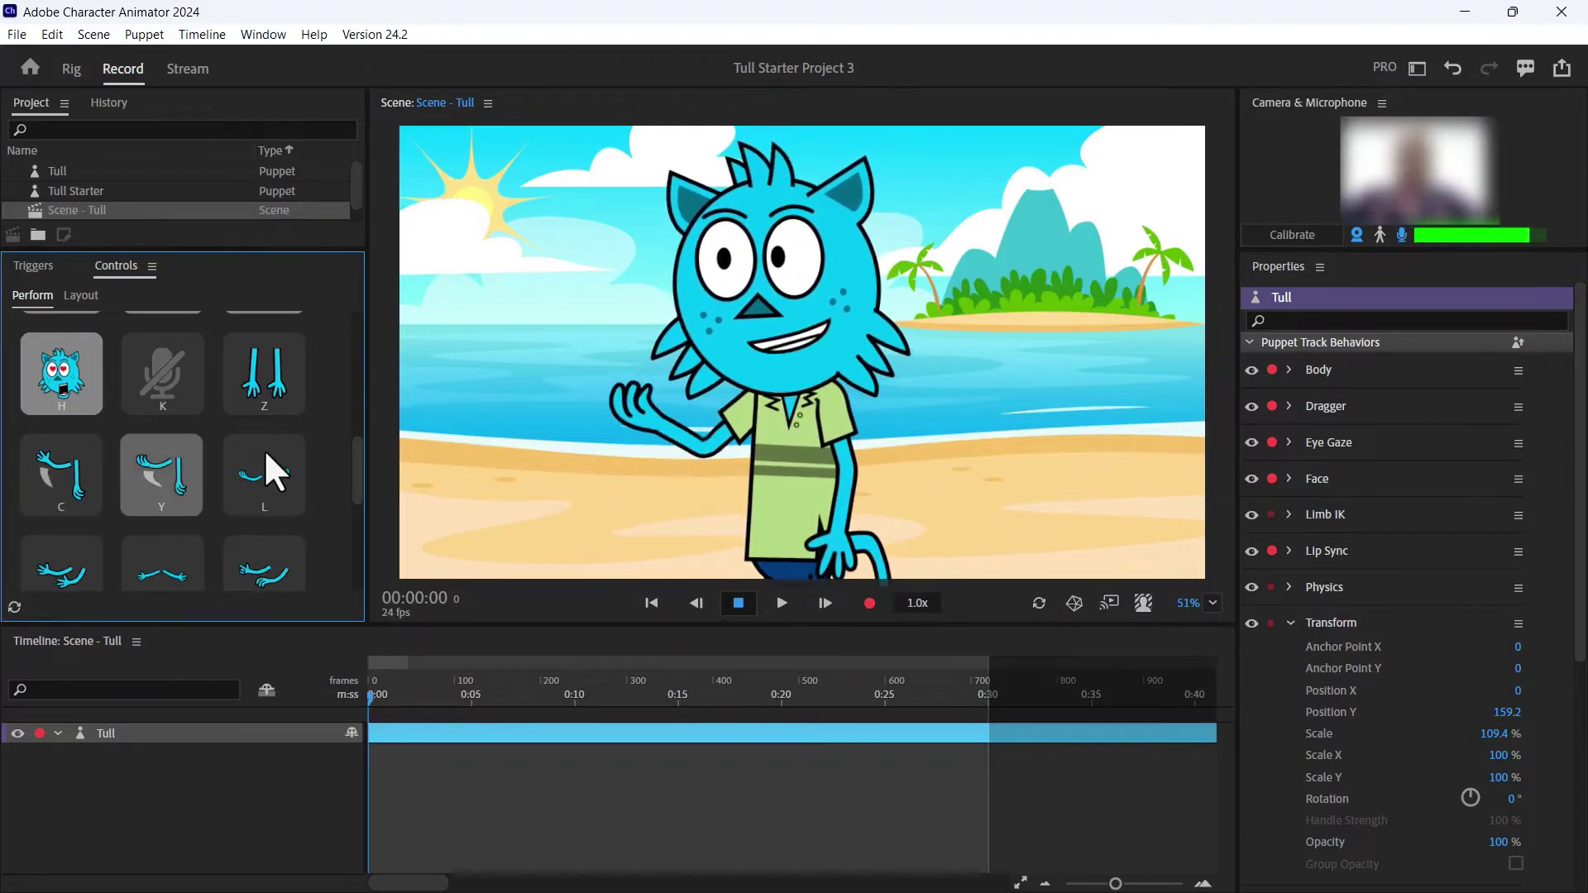
{"action": "key", "text": "y"}
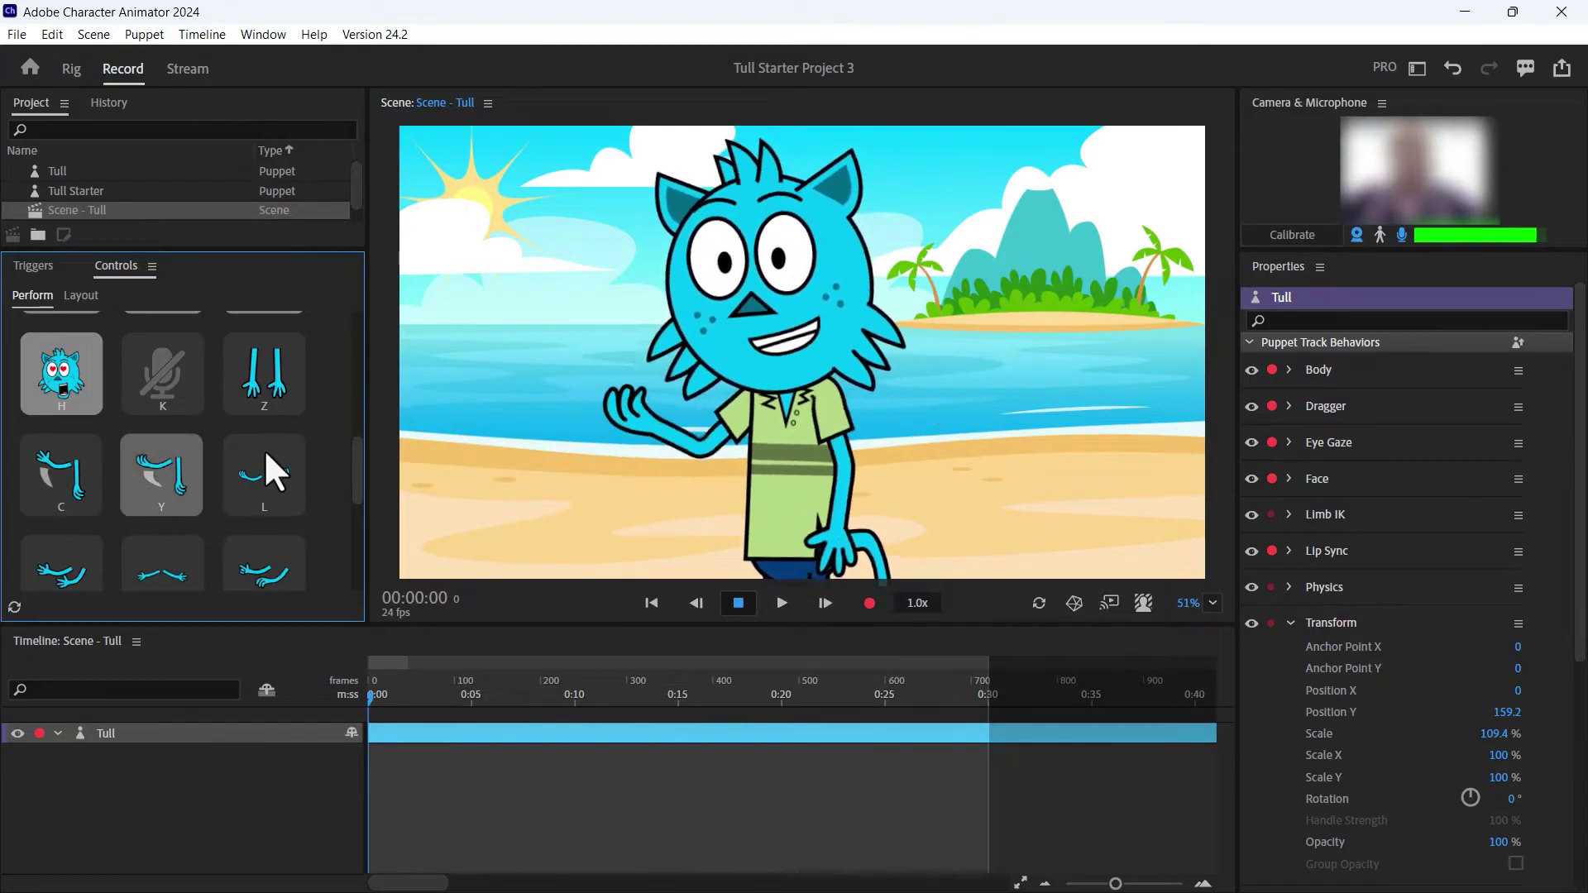
{"action": "key", "text": "y"}
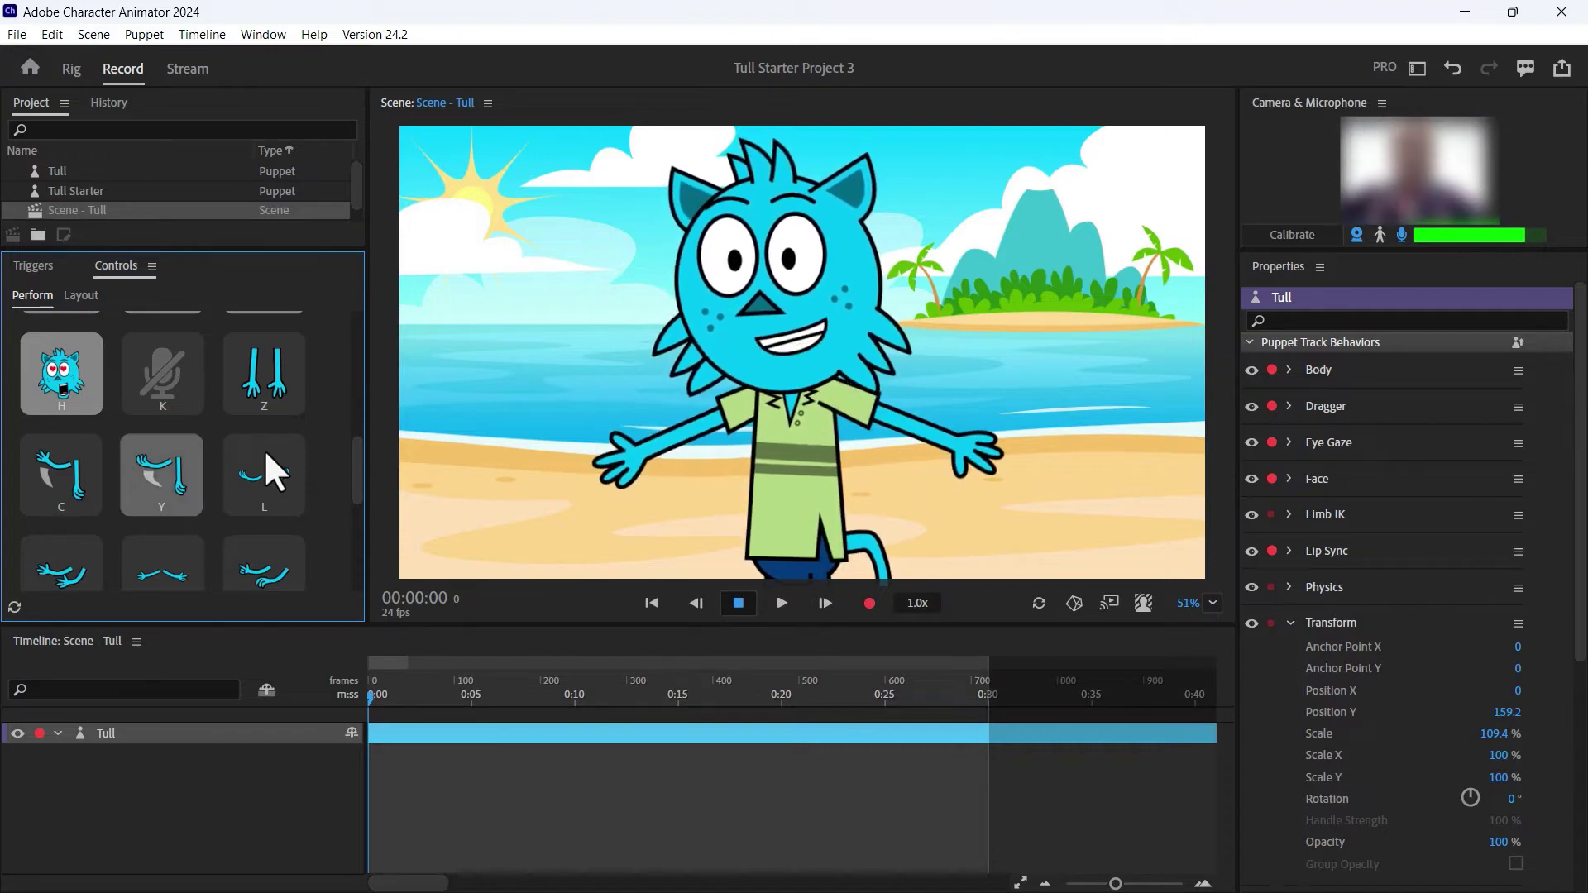
{"action": "key", "text": "y"}
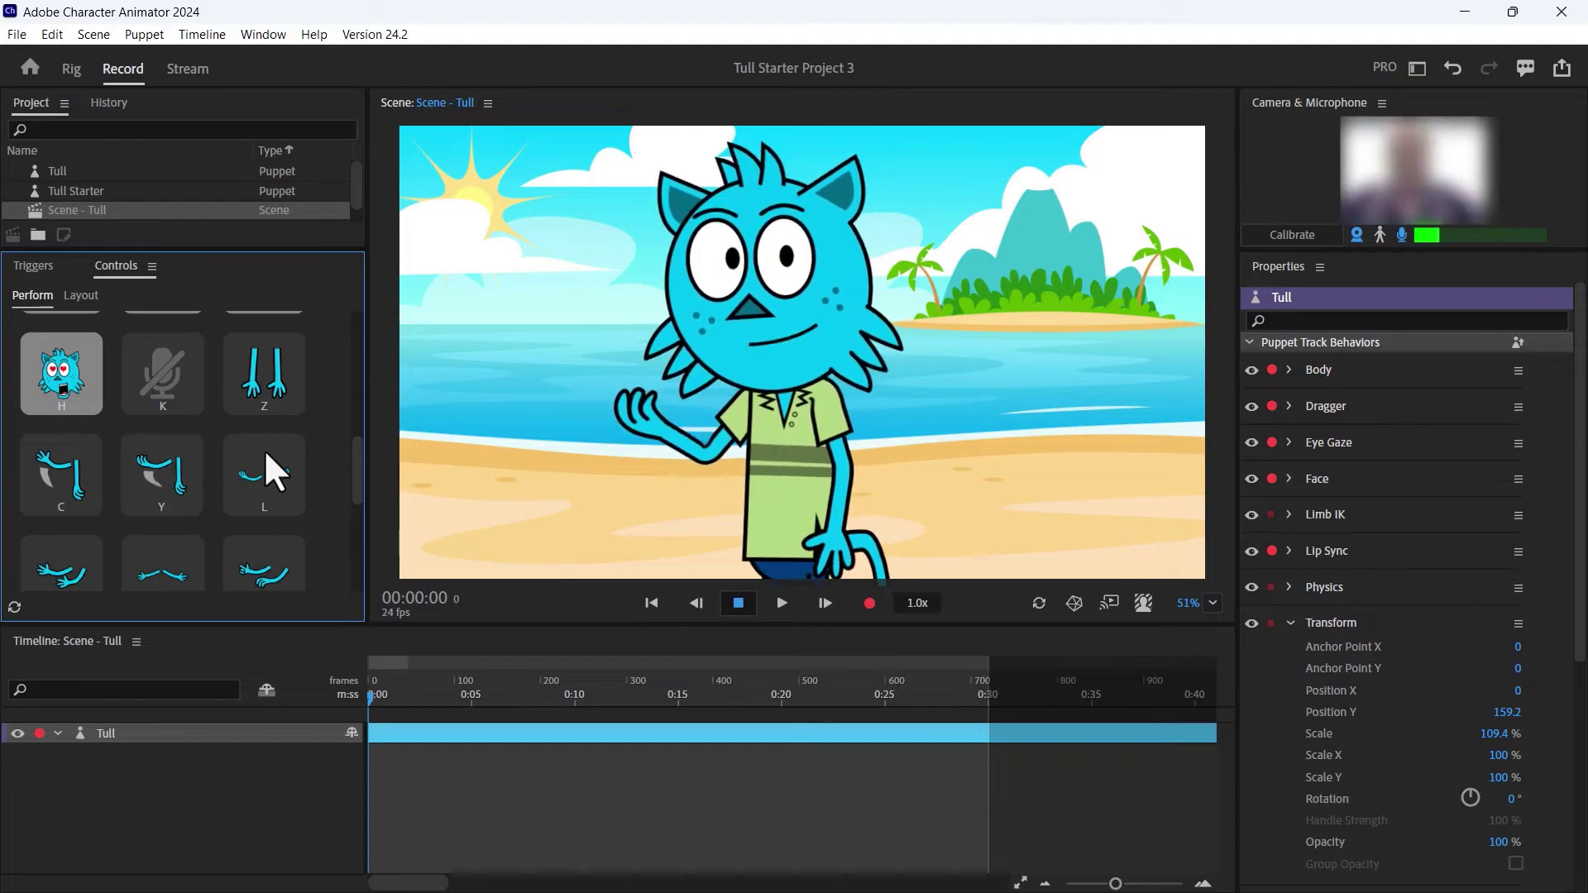
{"action": "key", "text": "l"}
{"action": "scroll", "coordinate": [309, 480], "scroll_direction": "down", "scroll_amount": 4}
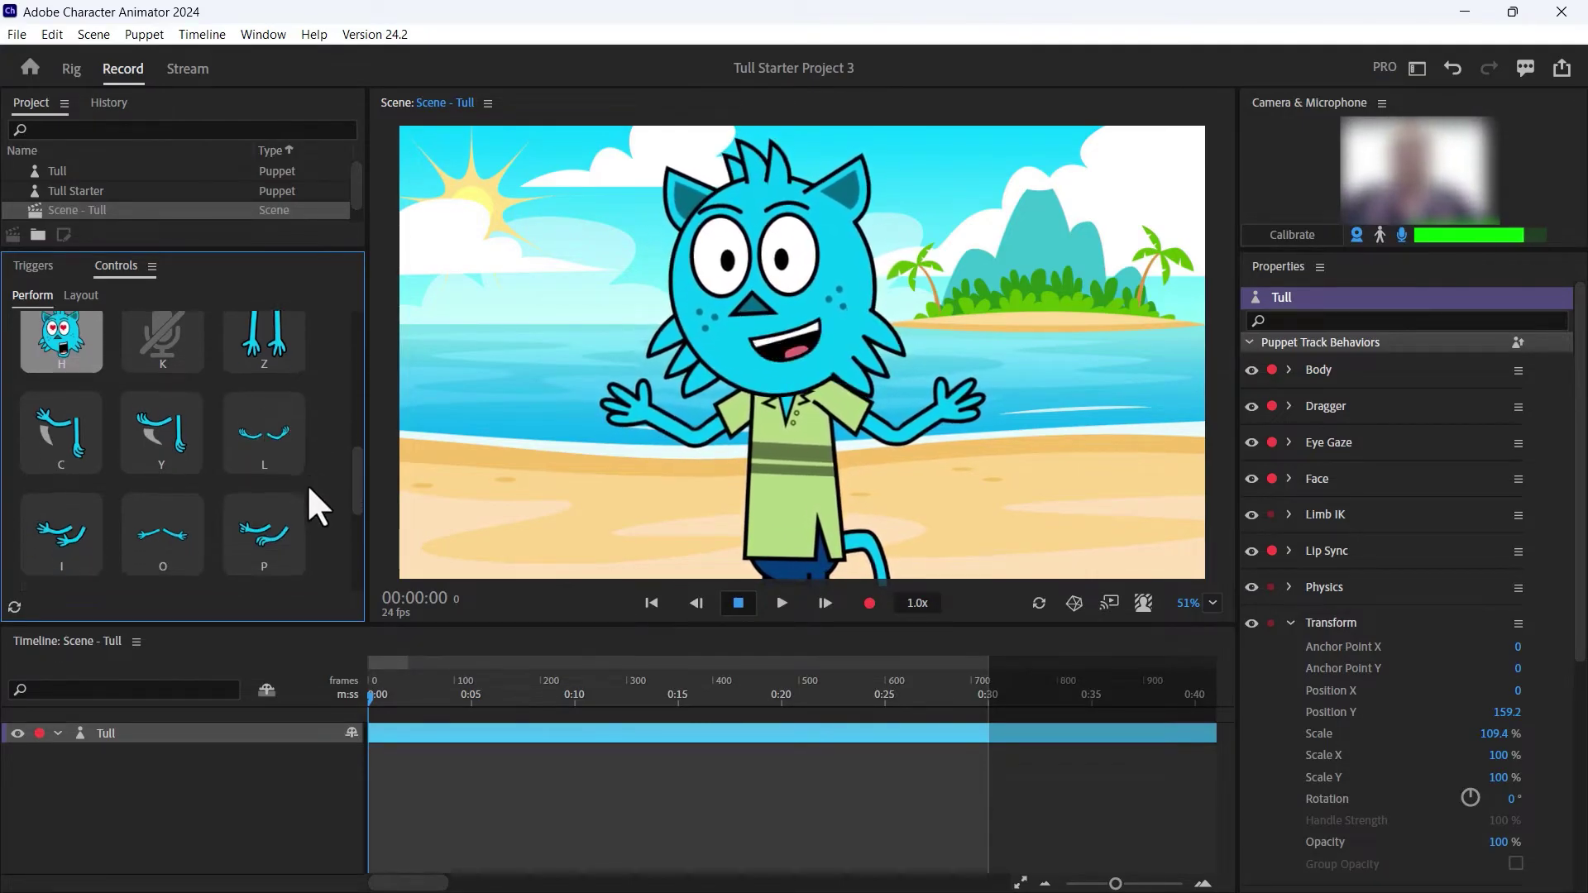
{"action": "scroll", "coordinate": [278, 542], "scroll_direction": "down", "scroll_amount": 1}
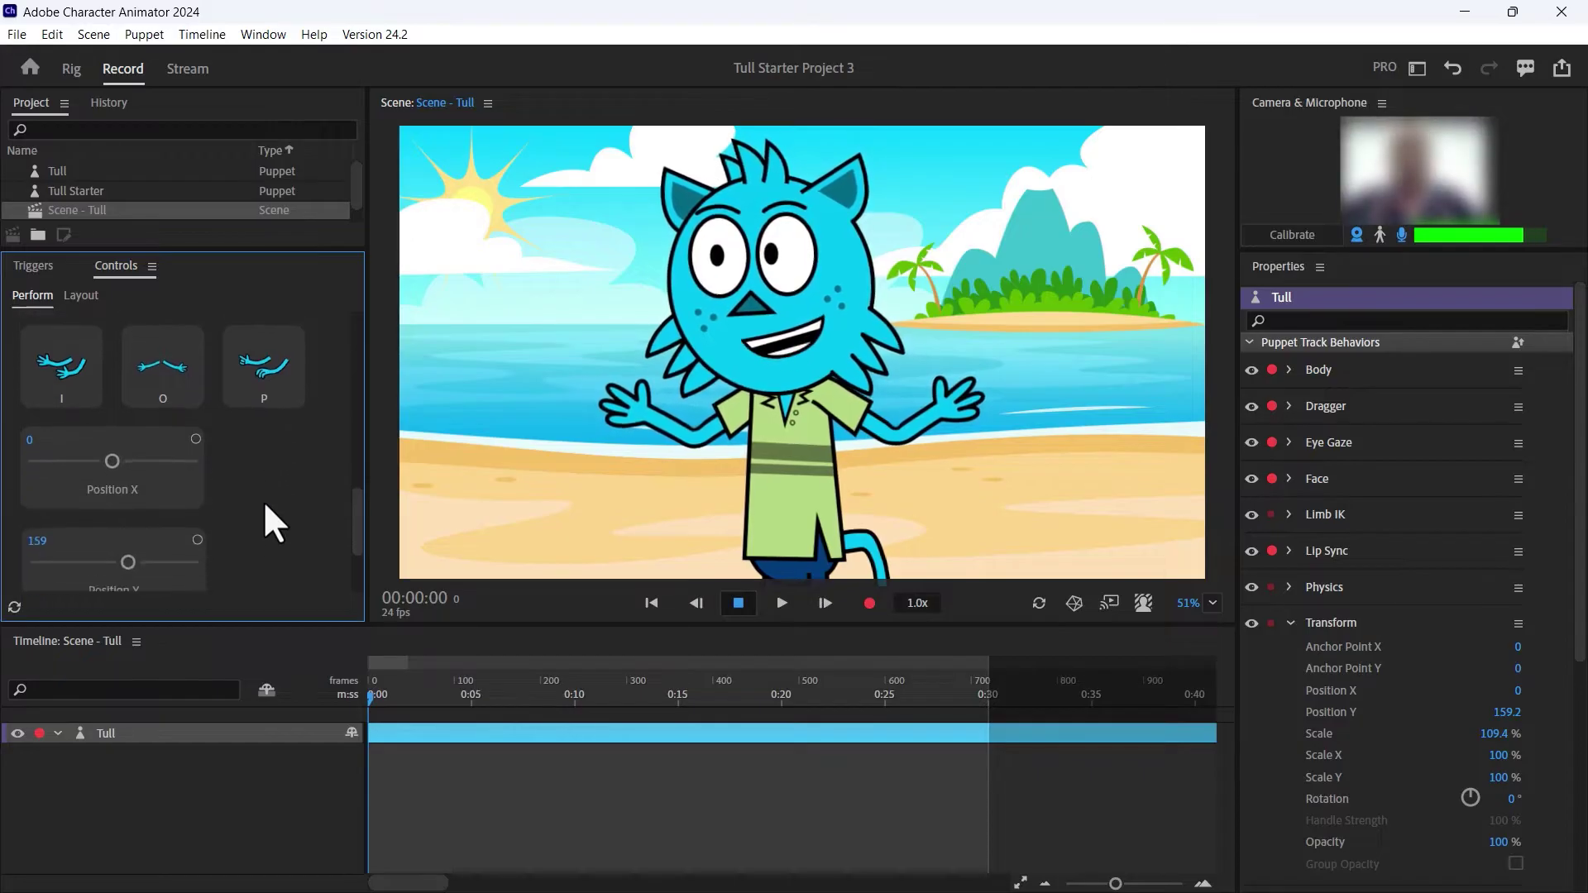
- Look through the puppet's trigger list from the expressions to the arm poses and return to its thumbnail performance controls
{"action": "left_click_drag", "start_coordinate": [353, 519], "coordinate": [316, 291]}
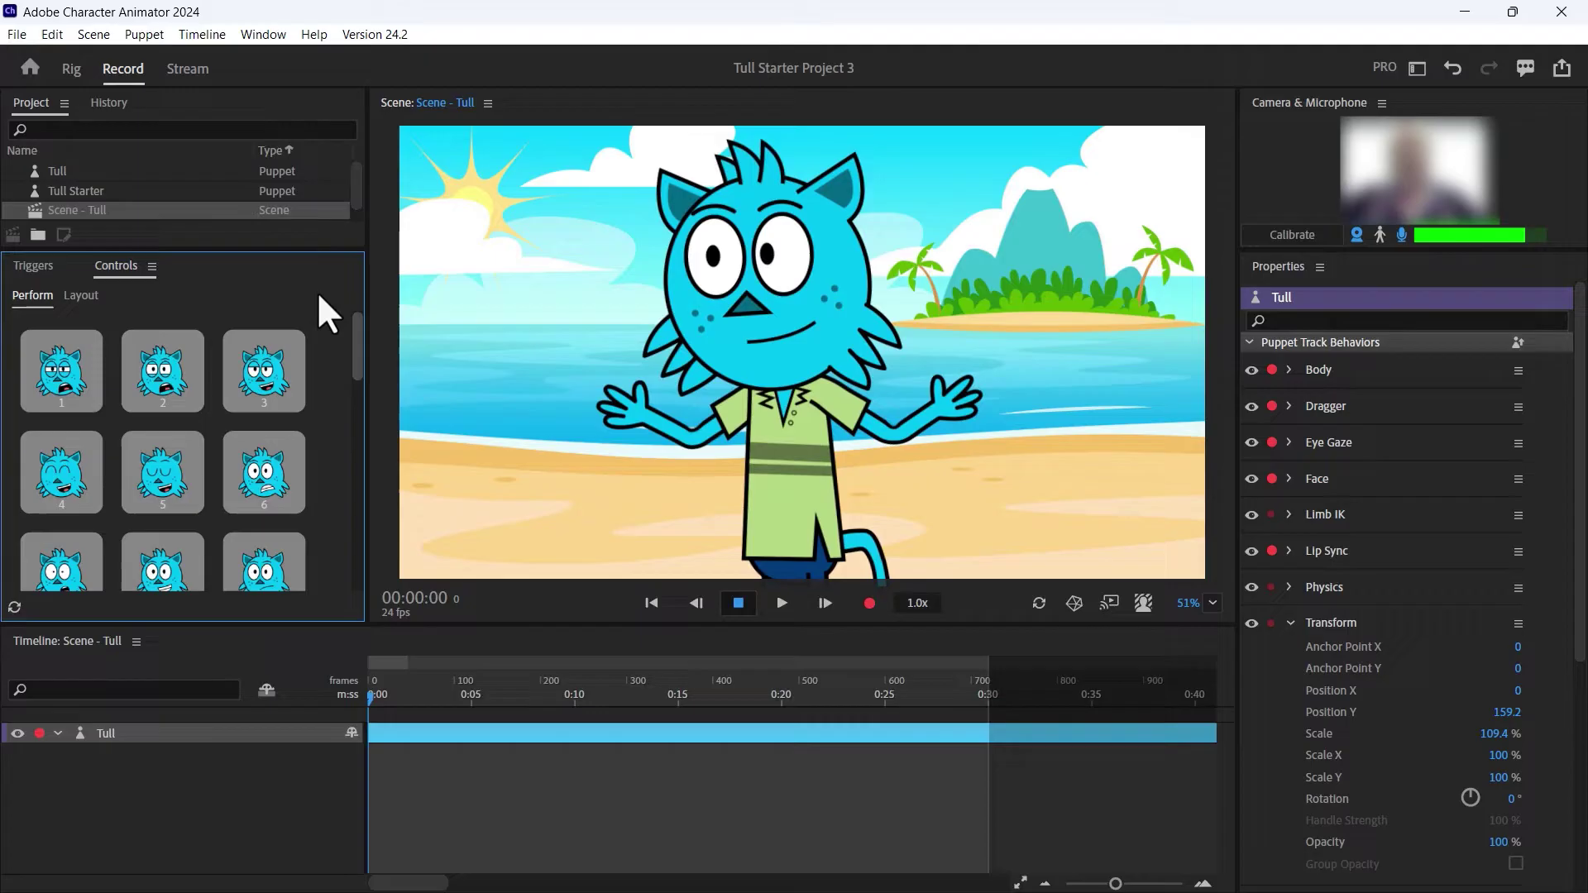
{"action": "left_click", "coordinate": [32, 264]}
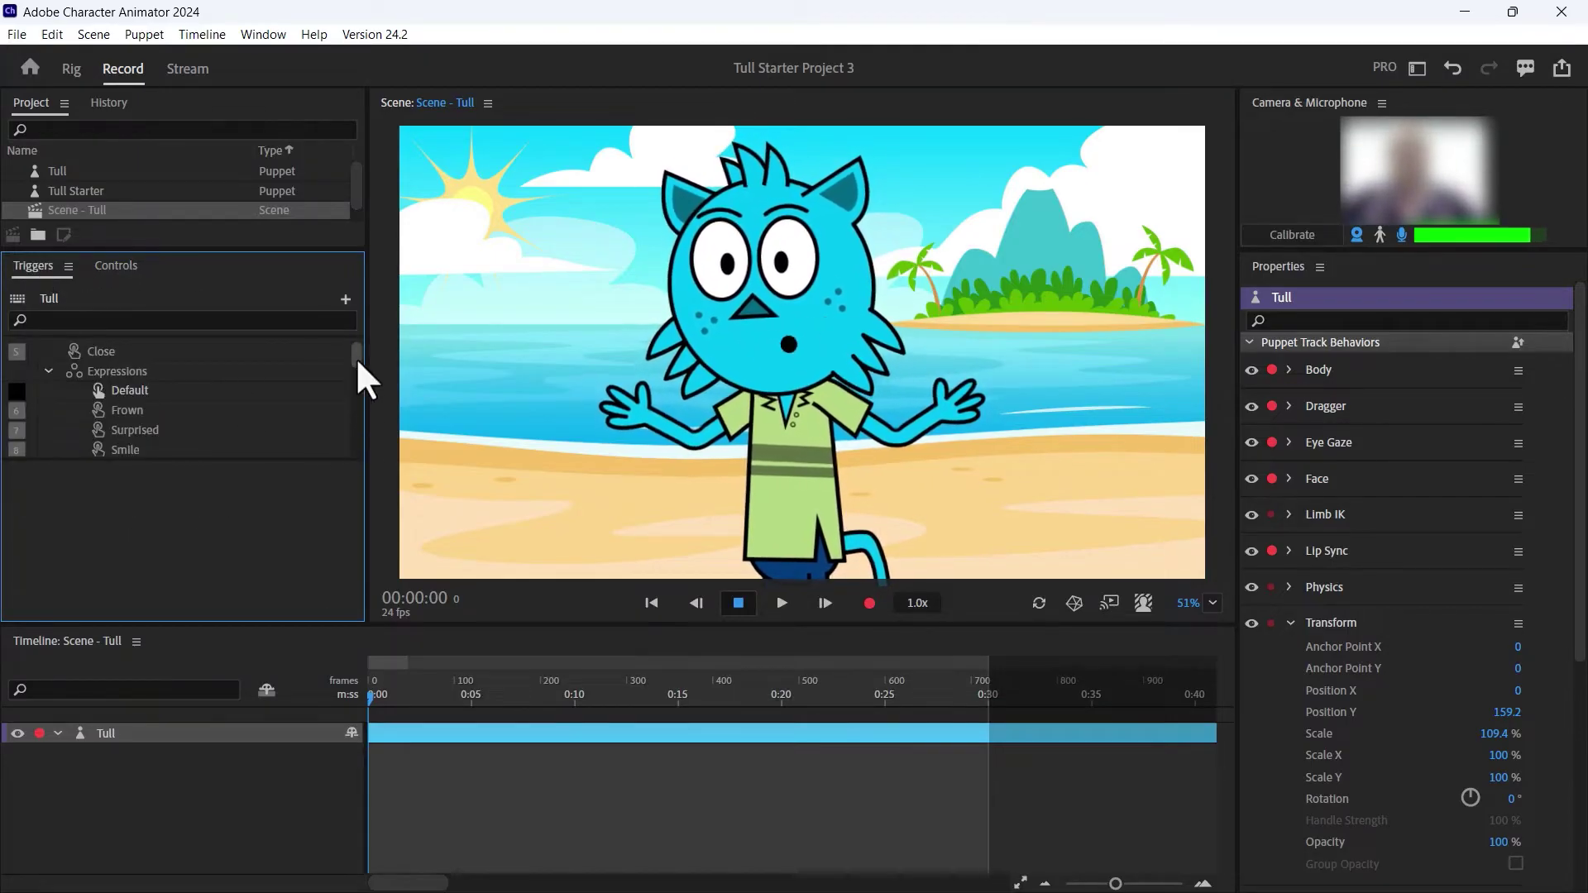
{"action": "left_click_drag", "start_coordinate": [357, 358], "coordinate": [367, 447]}
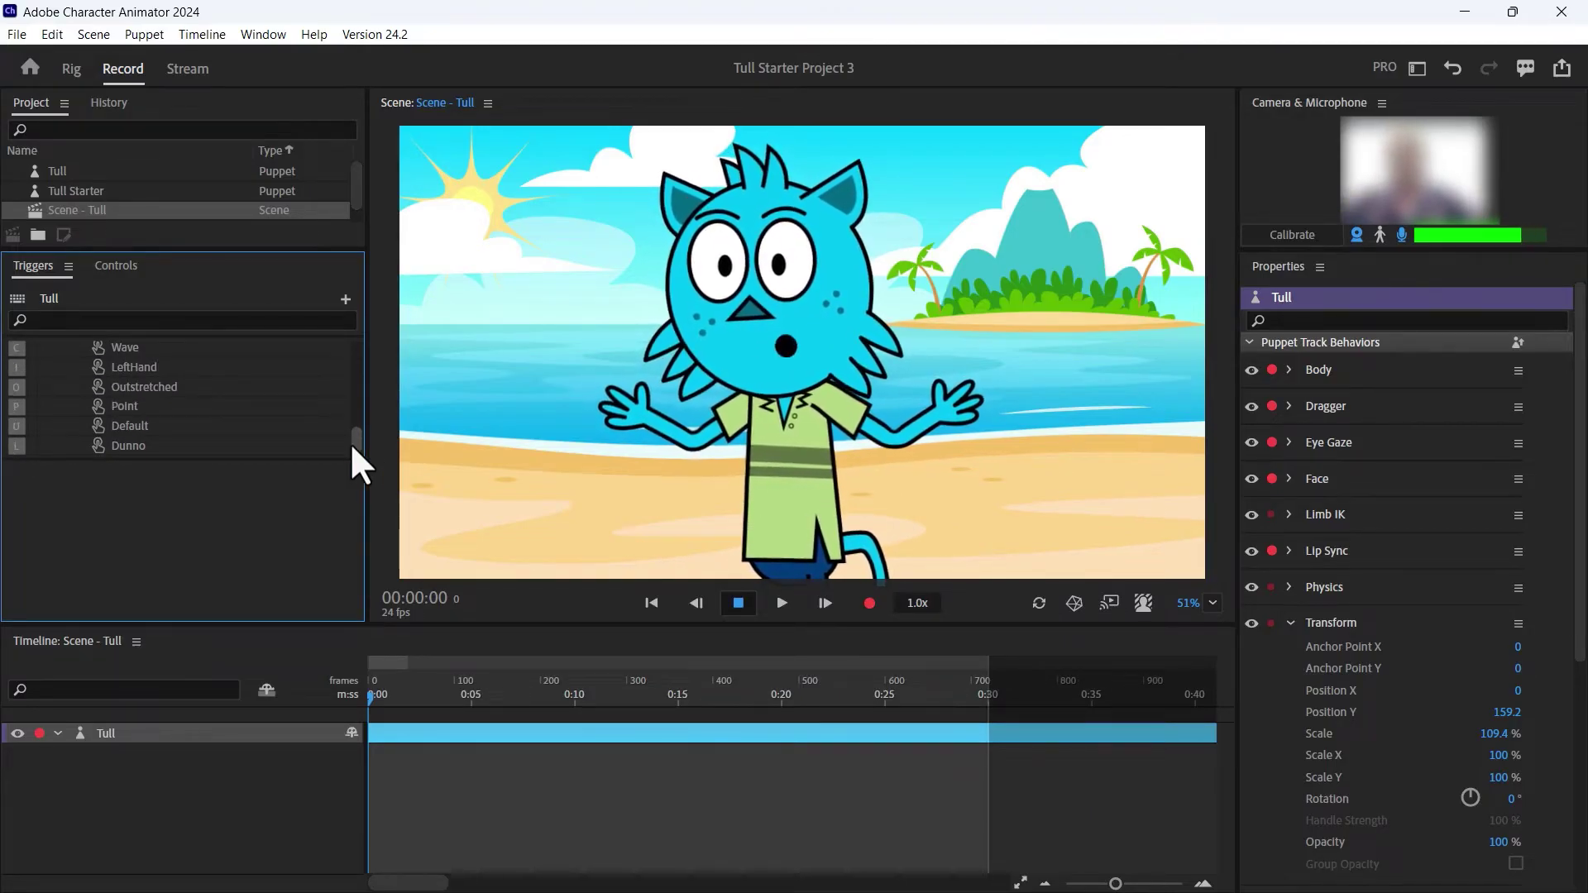
{"action": "scroll", "coordinate": [42, 413], "scroll_direction": "up", "scroll_amount": 3}
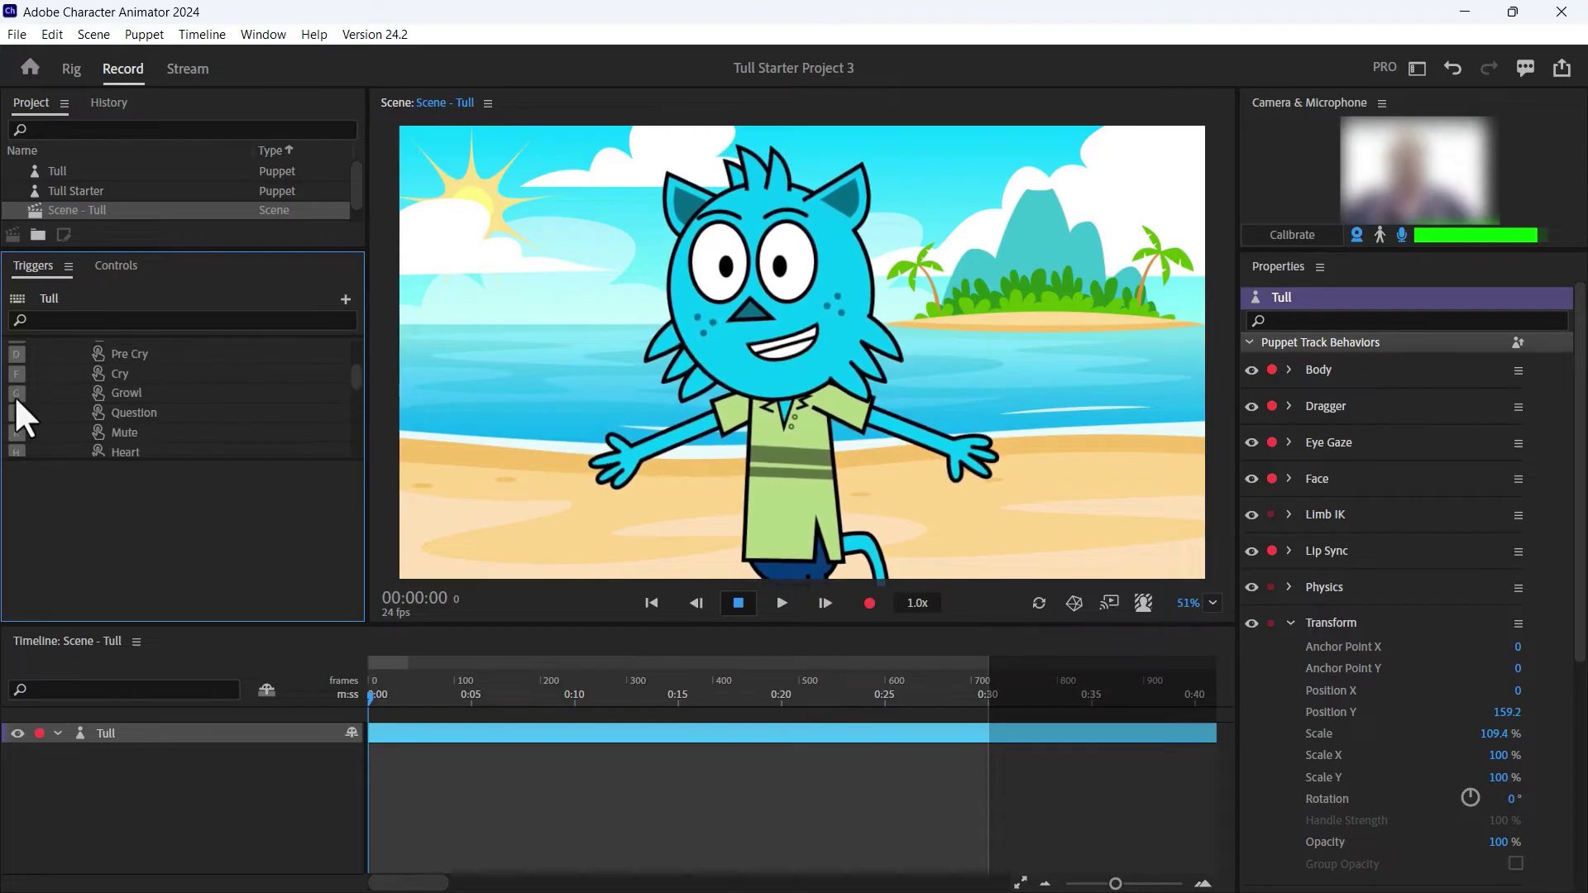
{"action": "left_click", "coordinate": [16, 394]}
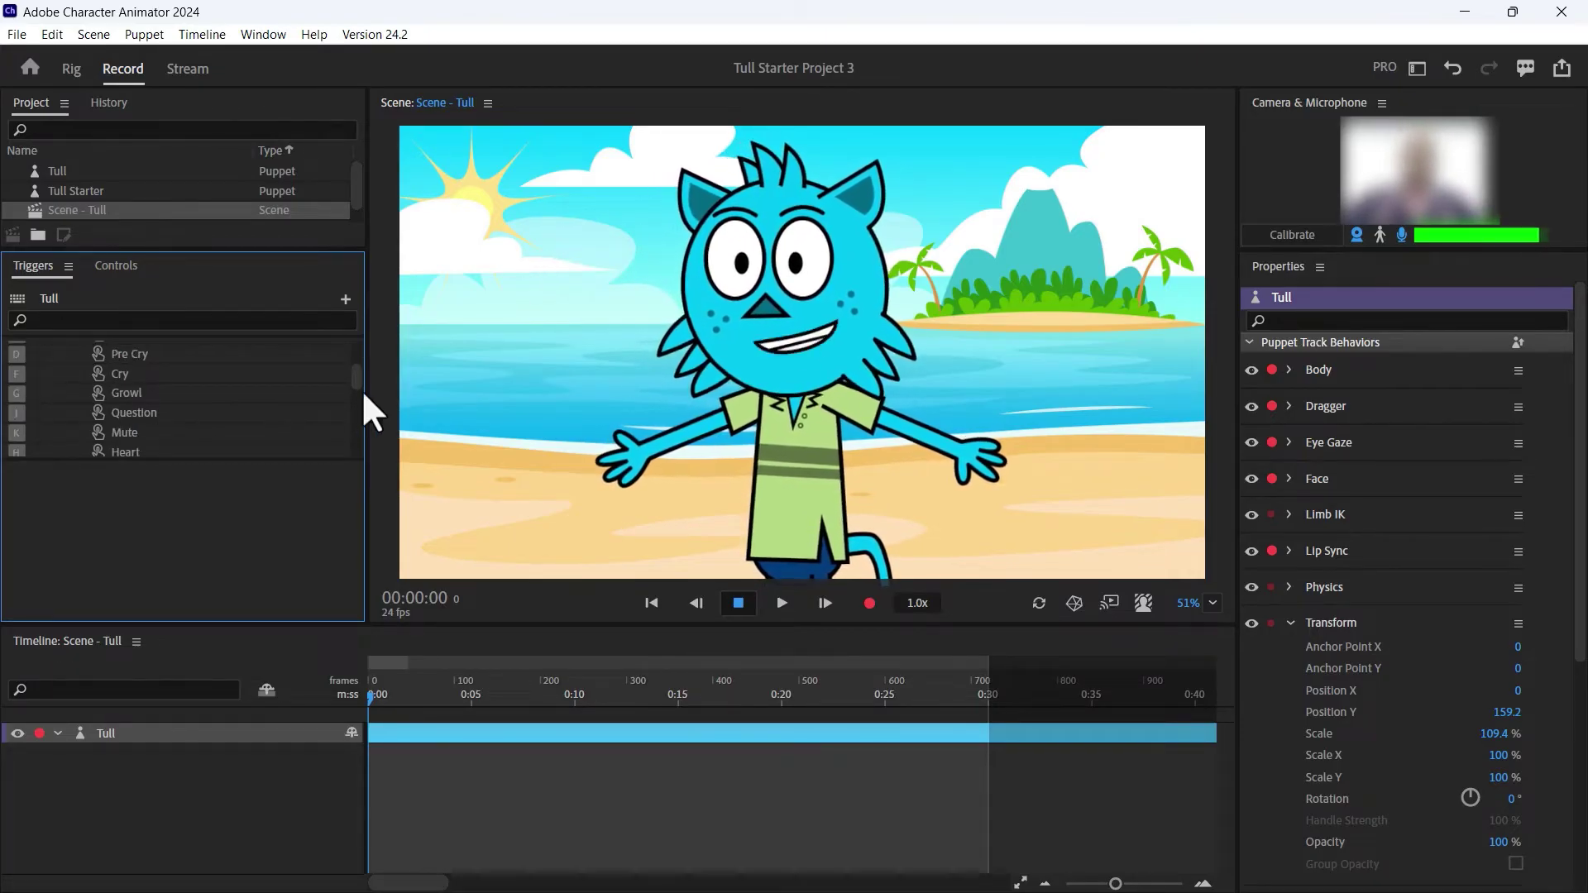
{"action": "left_click_drag", "start_coordinate": [351, 374], "coordinate": [359, 430]}
{"action": "left_click", "coordinate": [116, 267]}
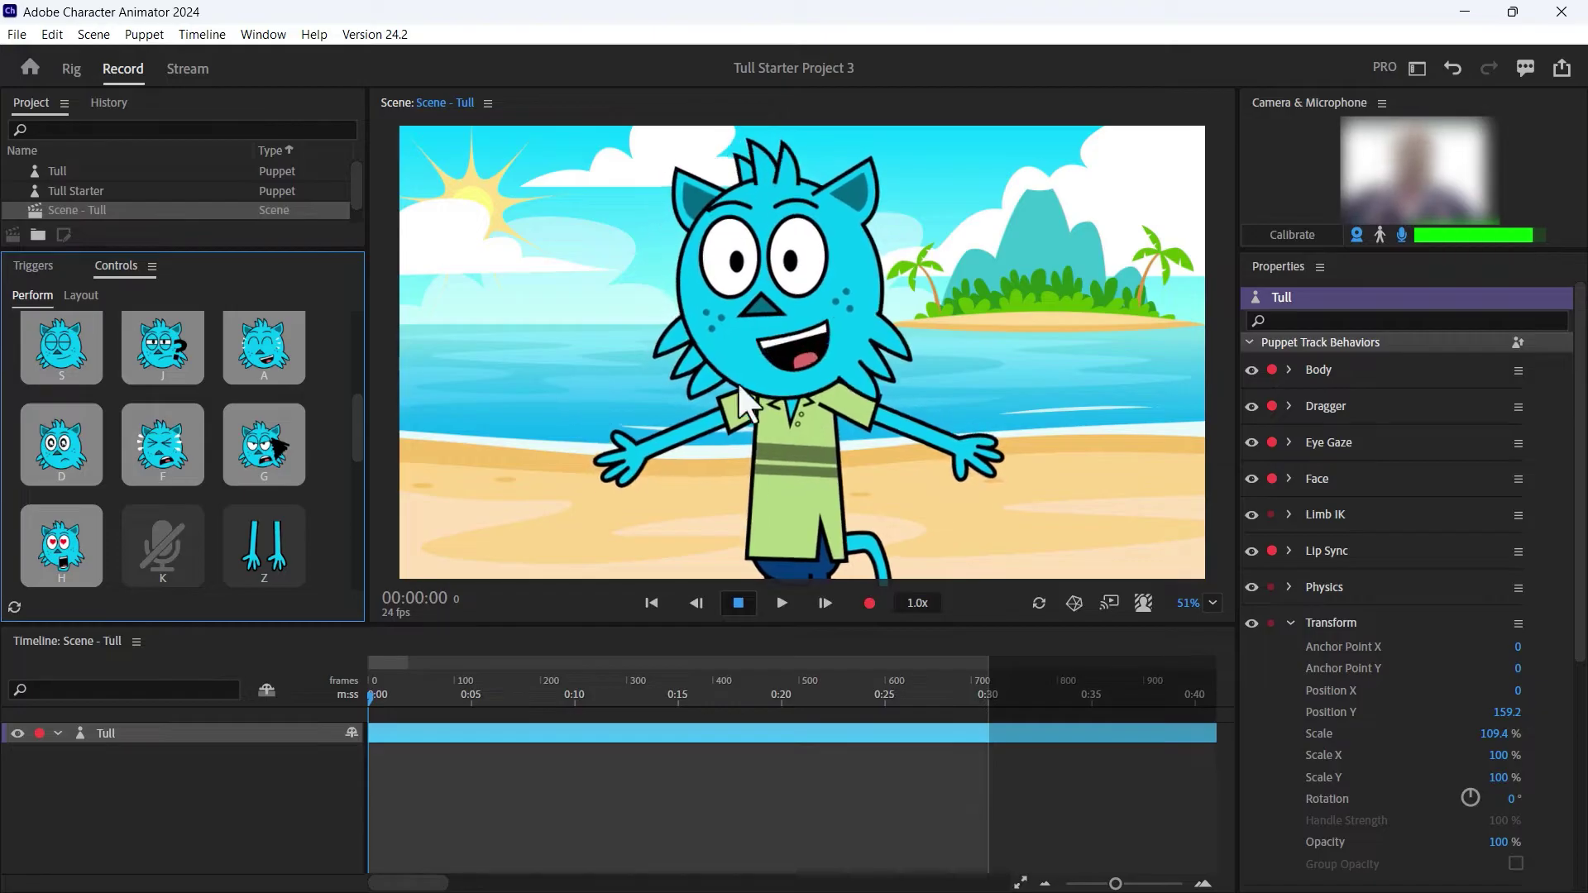
- Record a performance take of about 42 seconds using the Wave, Down and Heart triggers, and return the playhead to the start
{"action": "left_click", "coordinate": [865, 602]}
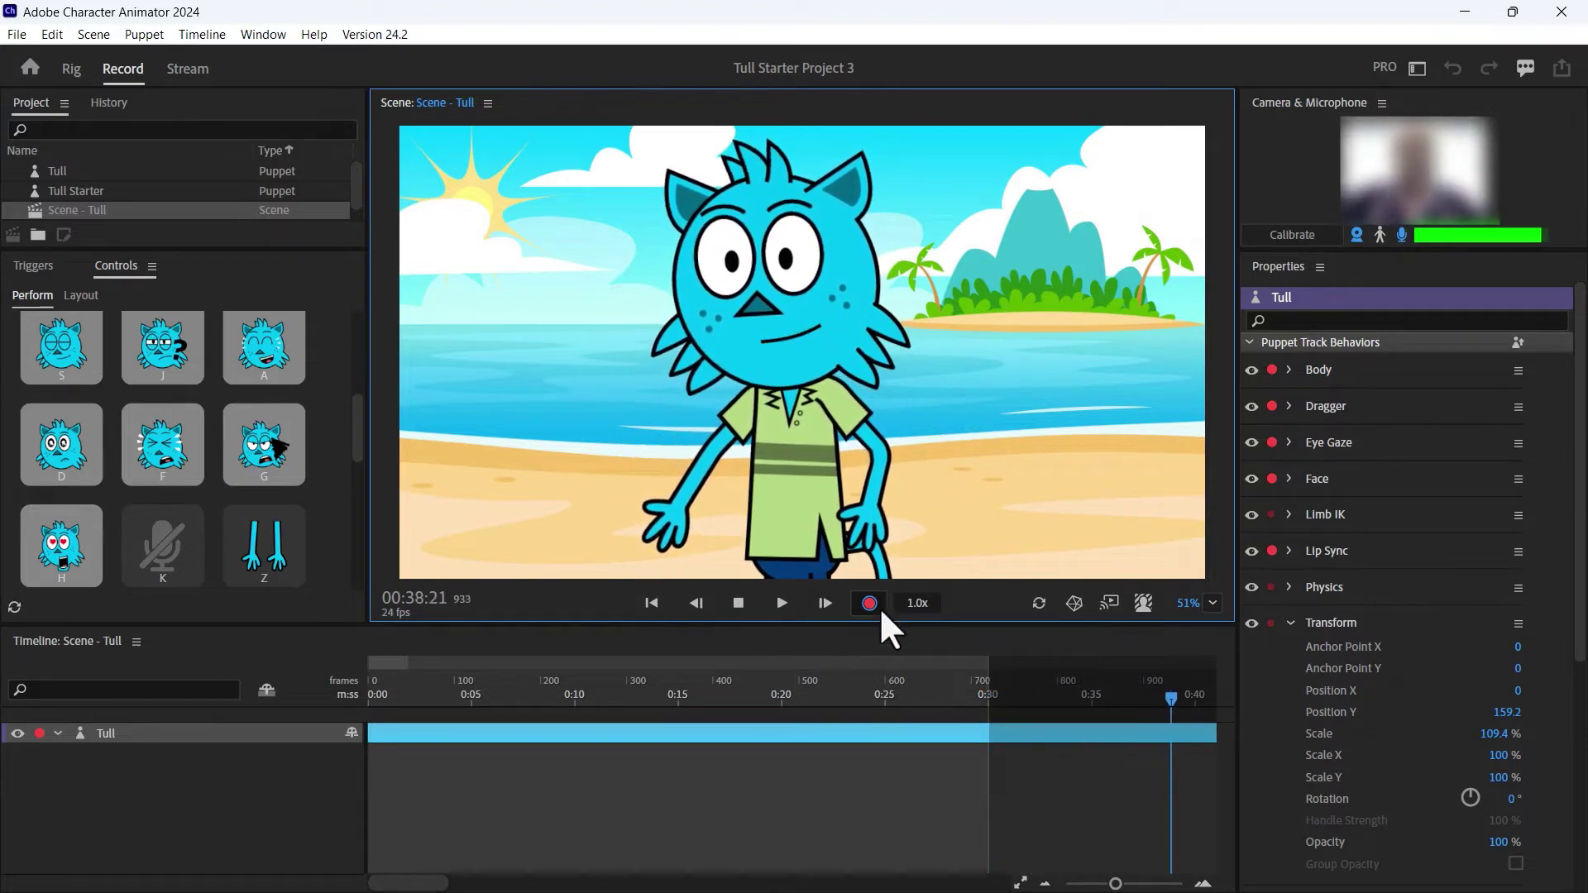
{"action": "left_click", "coordinate": [866, 602]}
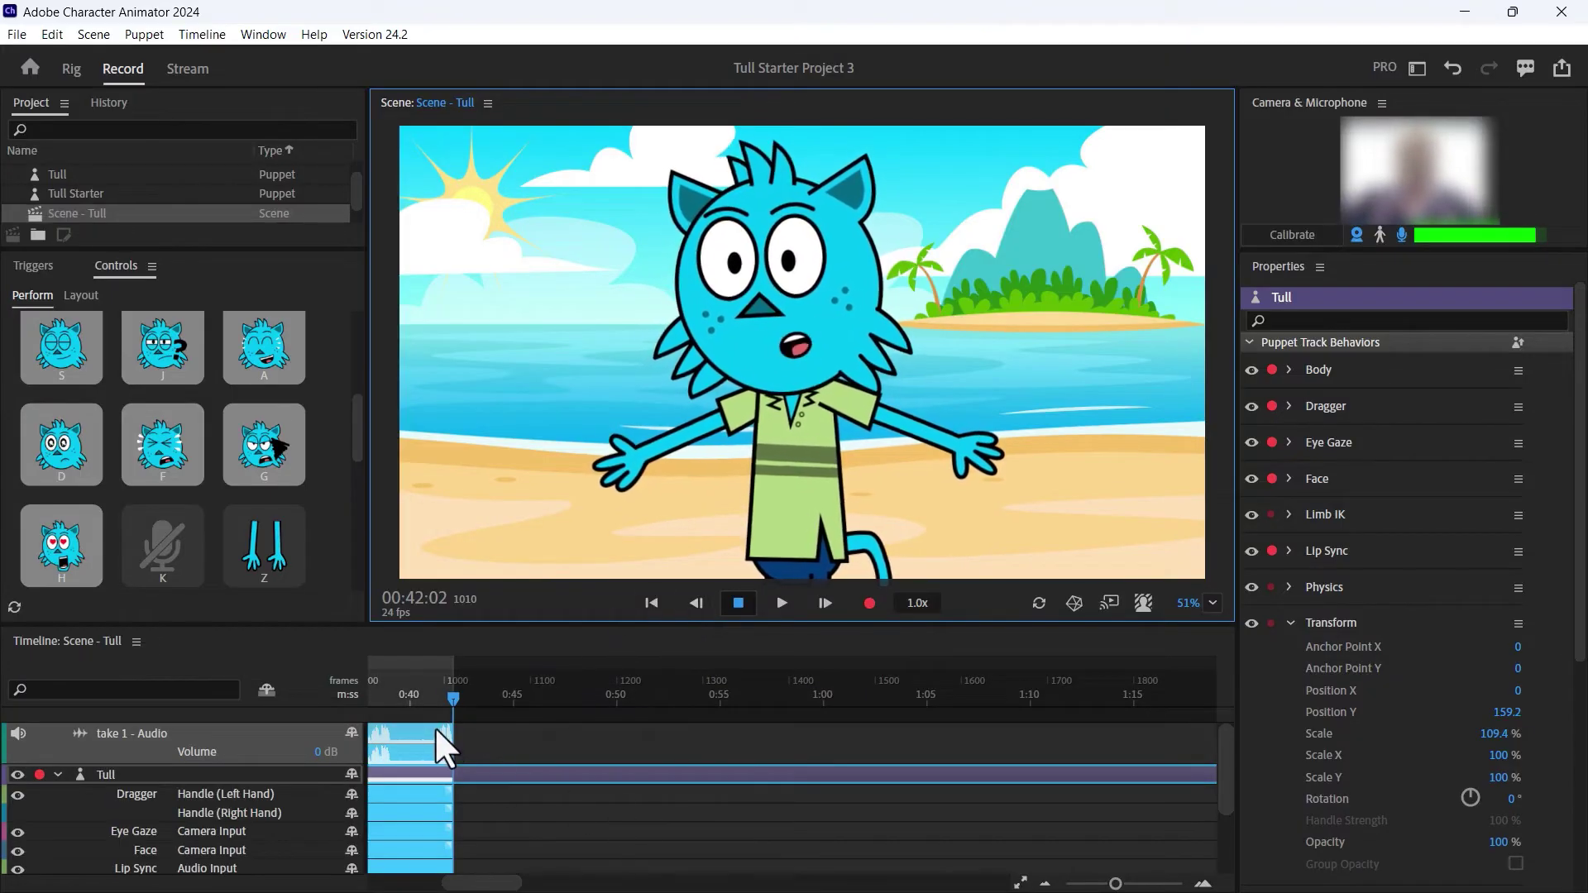
{"action": "left_click_drag", "start_coordinate": [454, 698], "coordinate": [296, 706]}
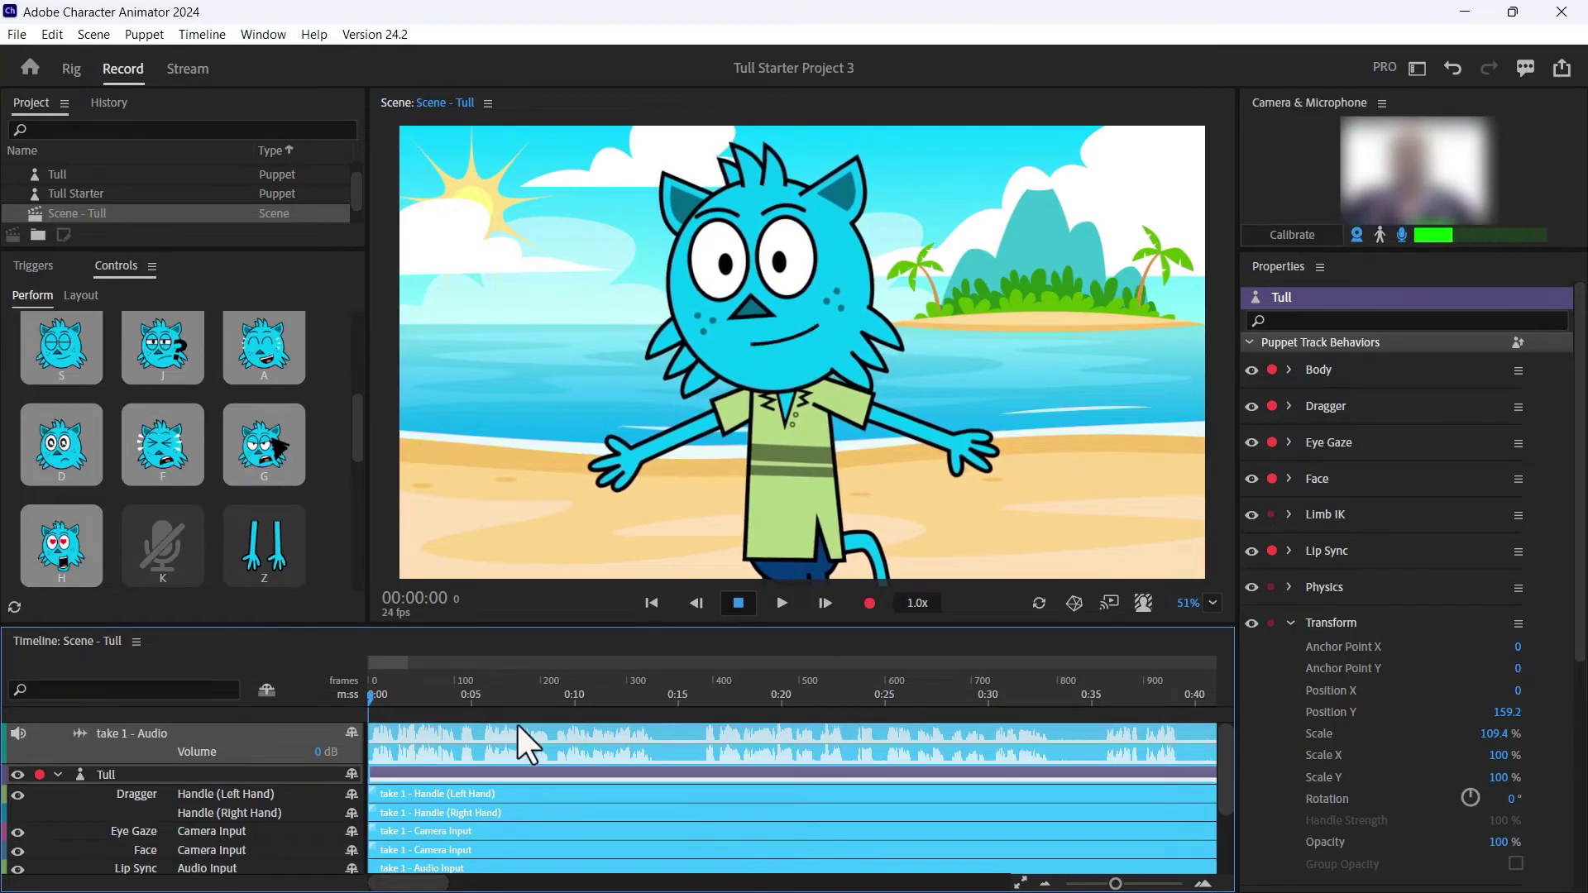
{"action": "scroll", "coordinate": [638, 749], "scroll_direction": "down", "scroll_amount": 1}
{"action": "scroll", "coordinate": [558, 807], "scroll_direction": "down", "scroll_amount": 2}
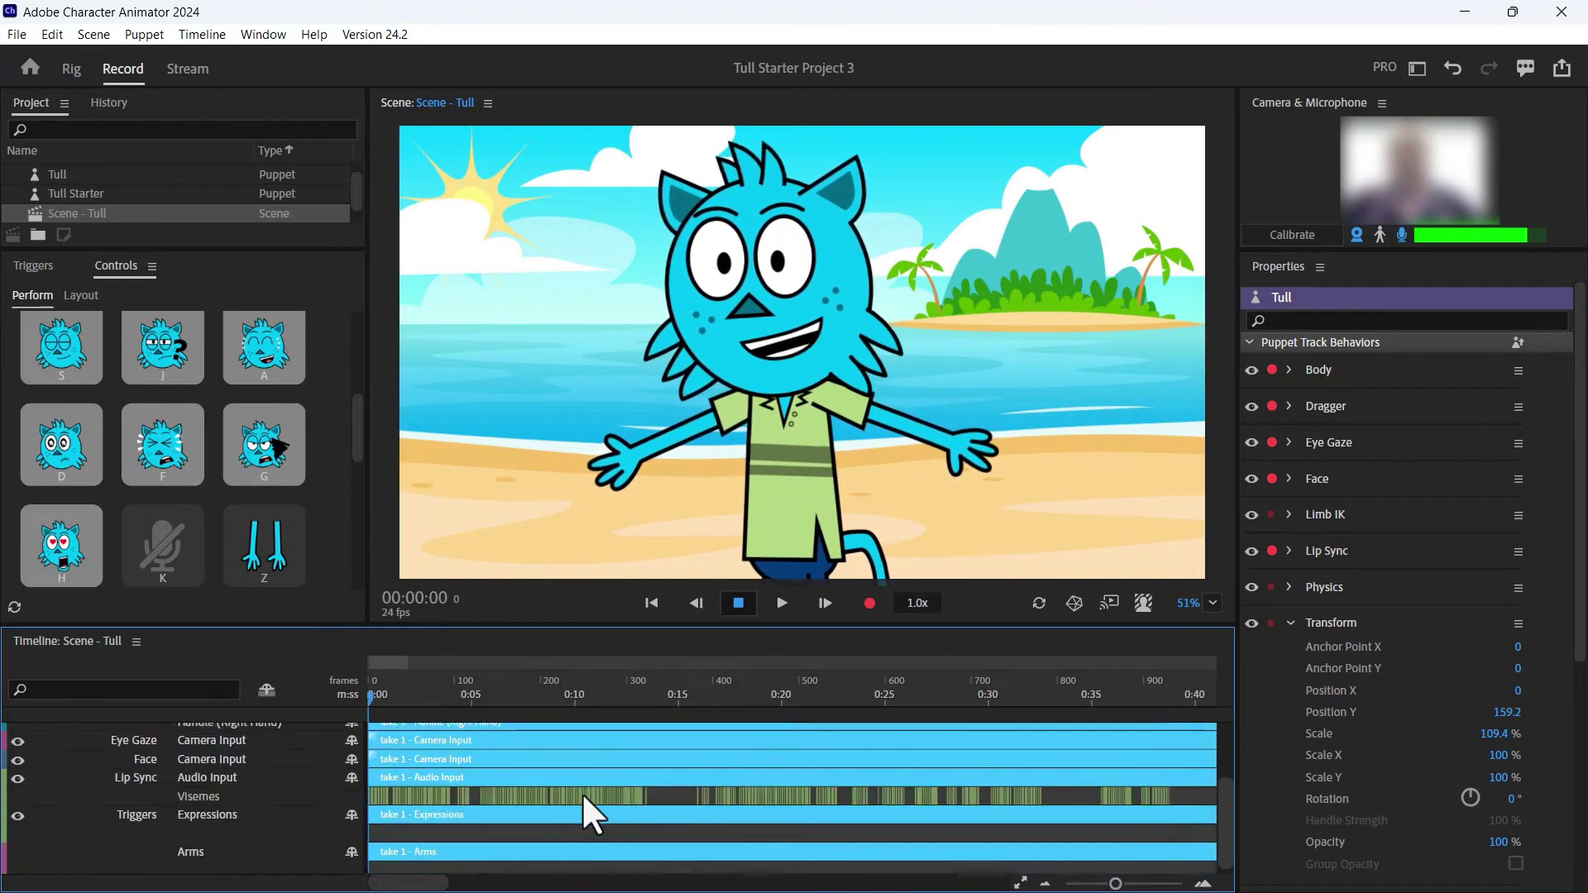
- Try out the Dragger behavior by pulling both of the puppet's hands down beside its body in the scene
{"action": "left_click", "coordinate": [625, 462]}
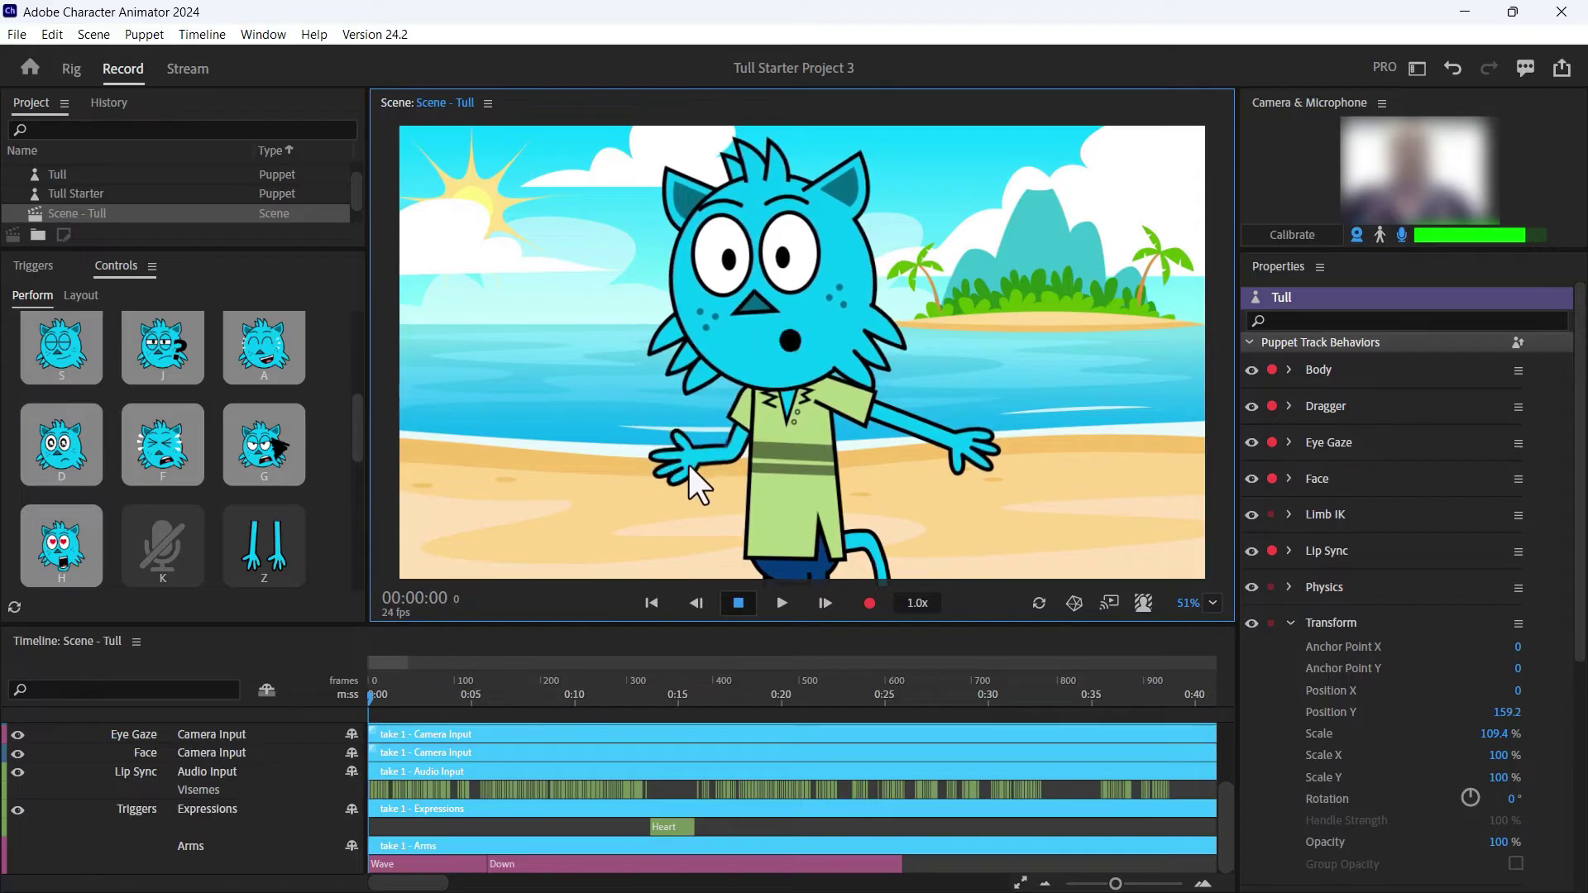
{"action": "mouse_move", "coordinate": [603, 402]}
{"action": "left_mouse_down"}
{"action": "mouse_move", "coordinate": [563, 355]}
{"action": "mouse_move", "coordinate": [652, 519]}
{"action": "left_mouse_up"}
{"action": "mouse_move", "coordinate": [893, 506]}
{"action": "left_mouse_down"}
{"action": "mouse_move", "coordinate": [984, 469]}
{"action": "mouse_move", "coordinate": [890, 529]}
{"action": "mouse_move", "coordinate": [898, 504]}
{"action": "left_mouse_up"}
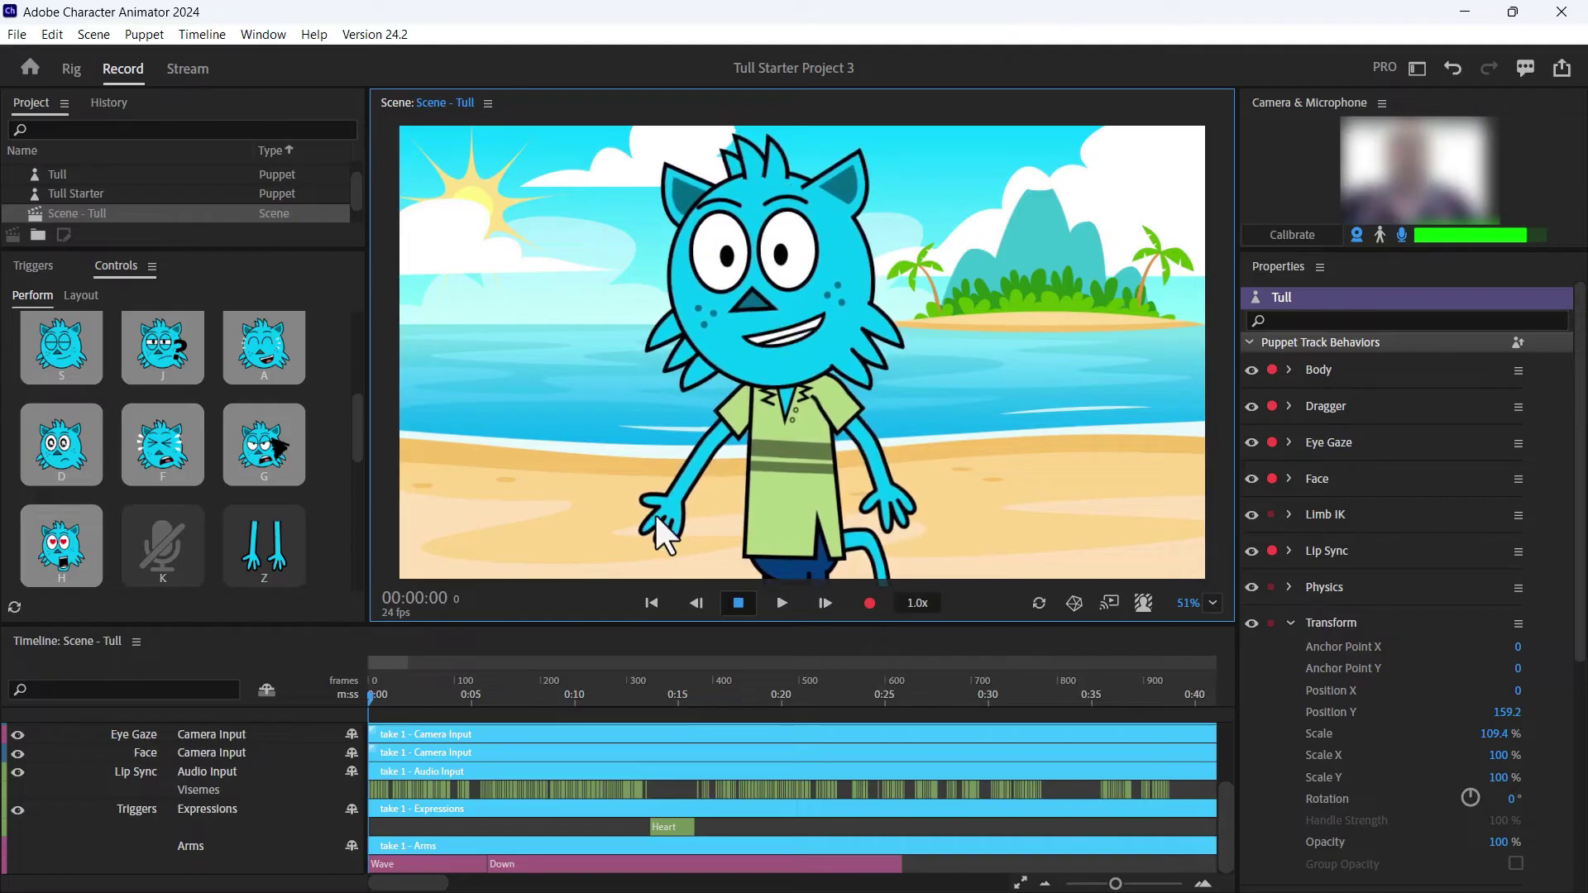
{"action": "left_click_drag", "start_coordinate": [752, 513], "coordinate": [713, 612]}
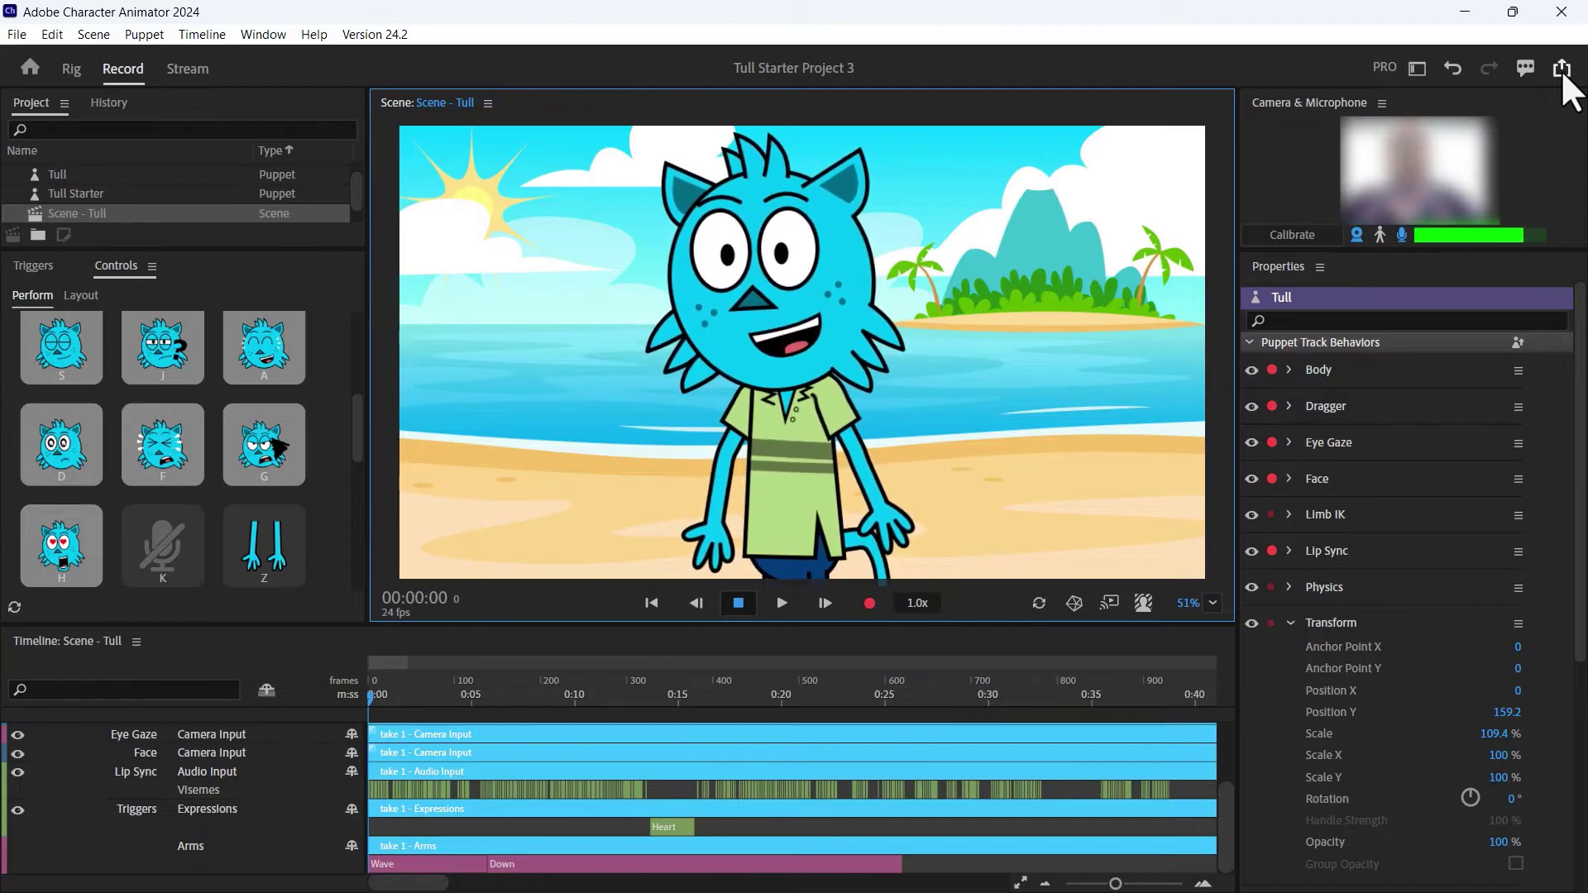
- Examine the visemes of the Lip Sync take with the timeline magnified to its first frames, and select the take's audio input
{"action": "left_click", "coordinate": [800, 624]}
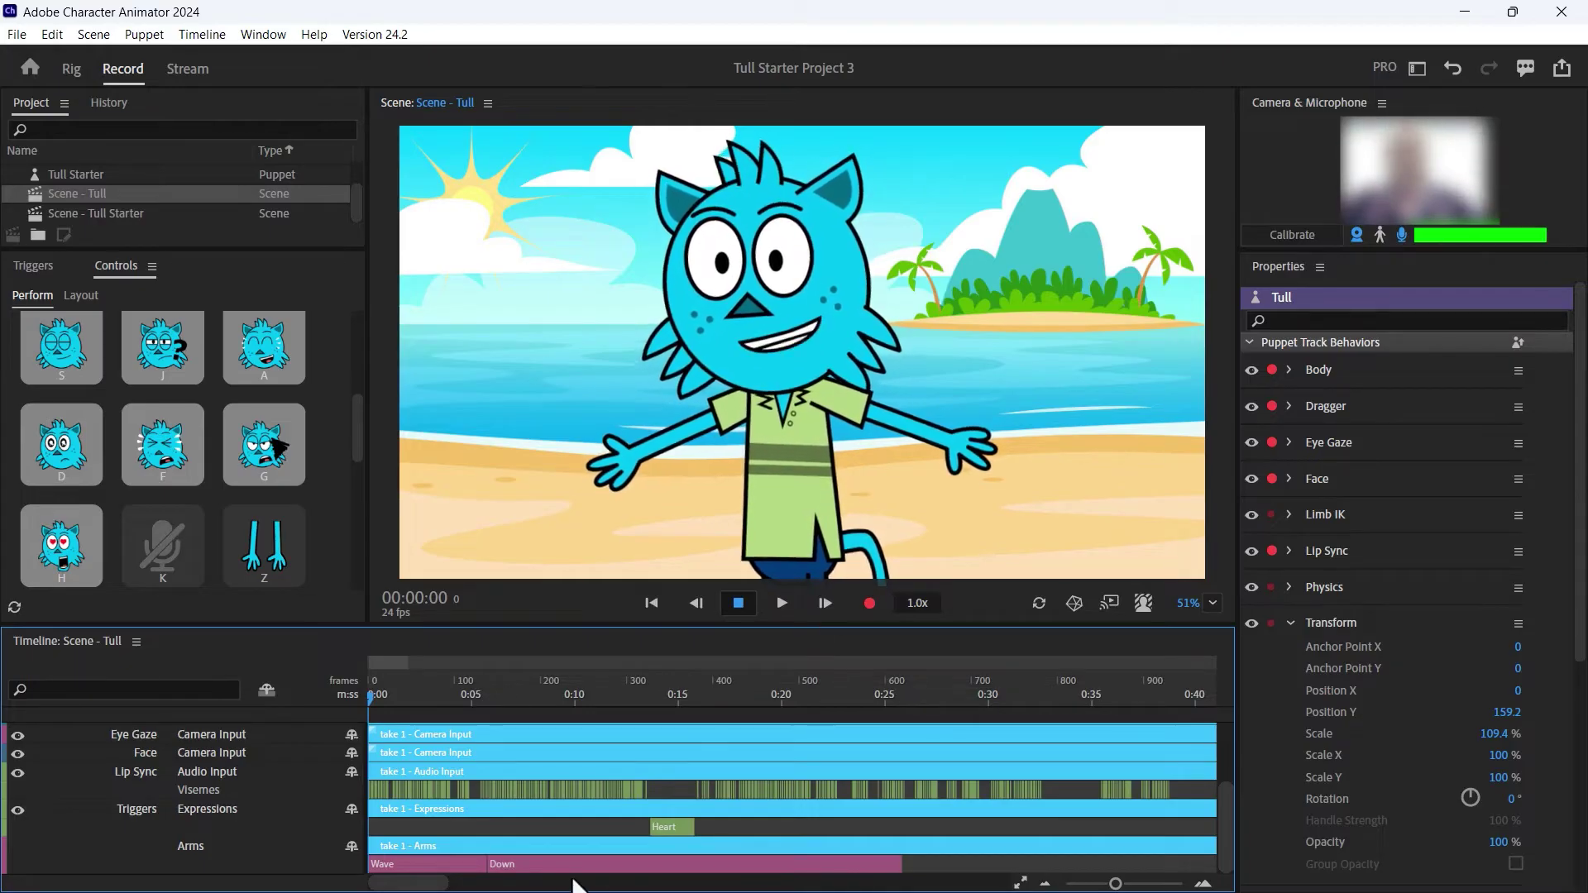
{"action": "left_click", "coordinate": [380, 660]}
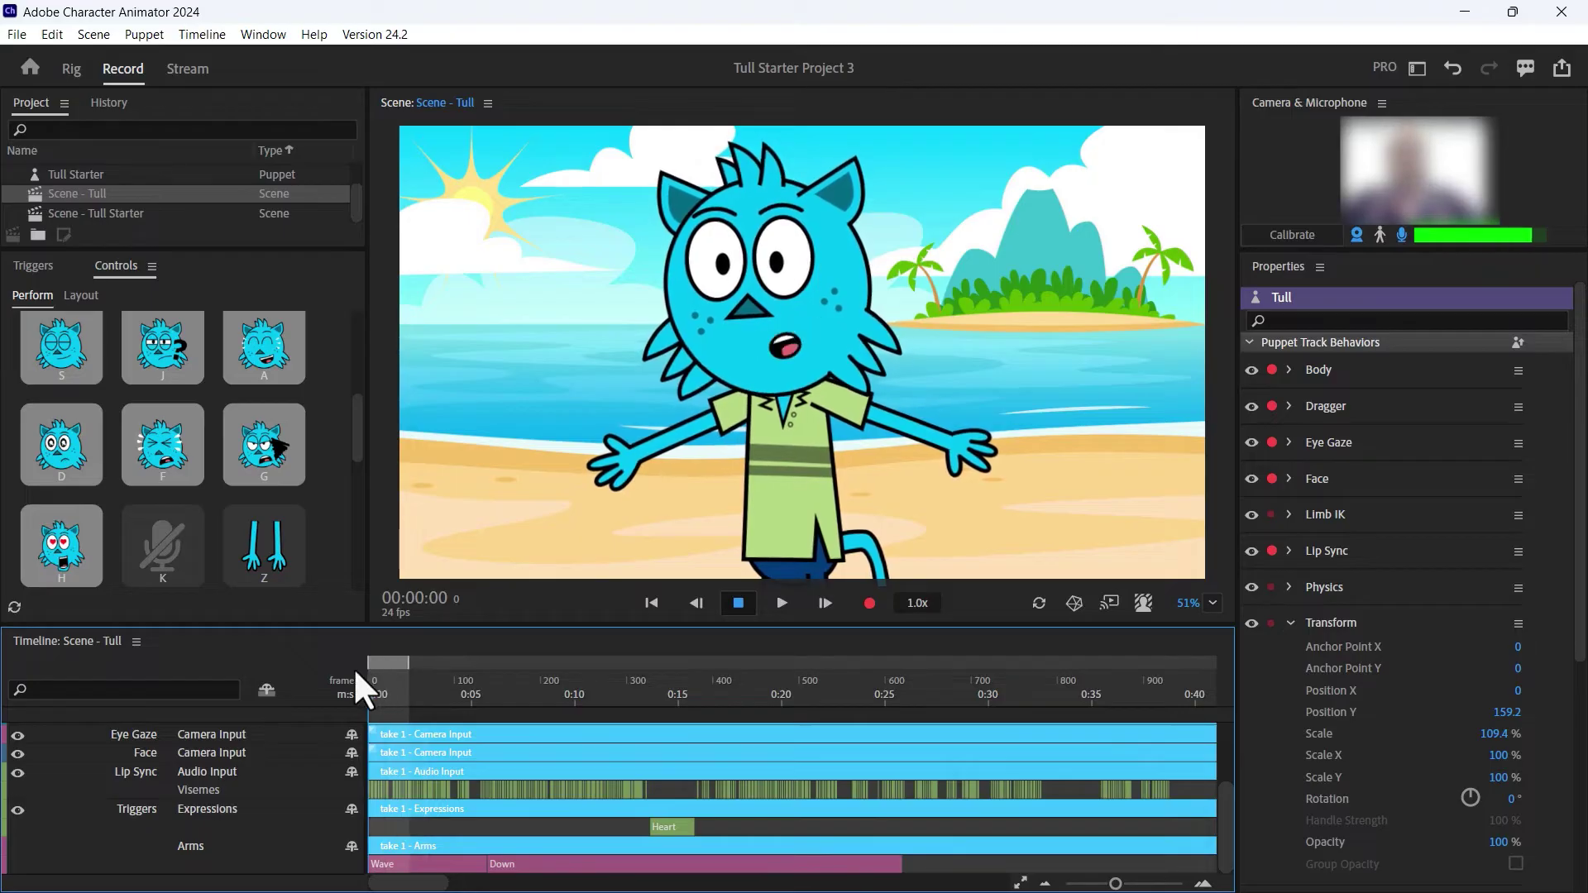
{"action": "left_click_drag", "start_coordinate": [545, 788], "coordinate": [583, 790]}
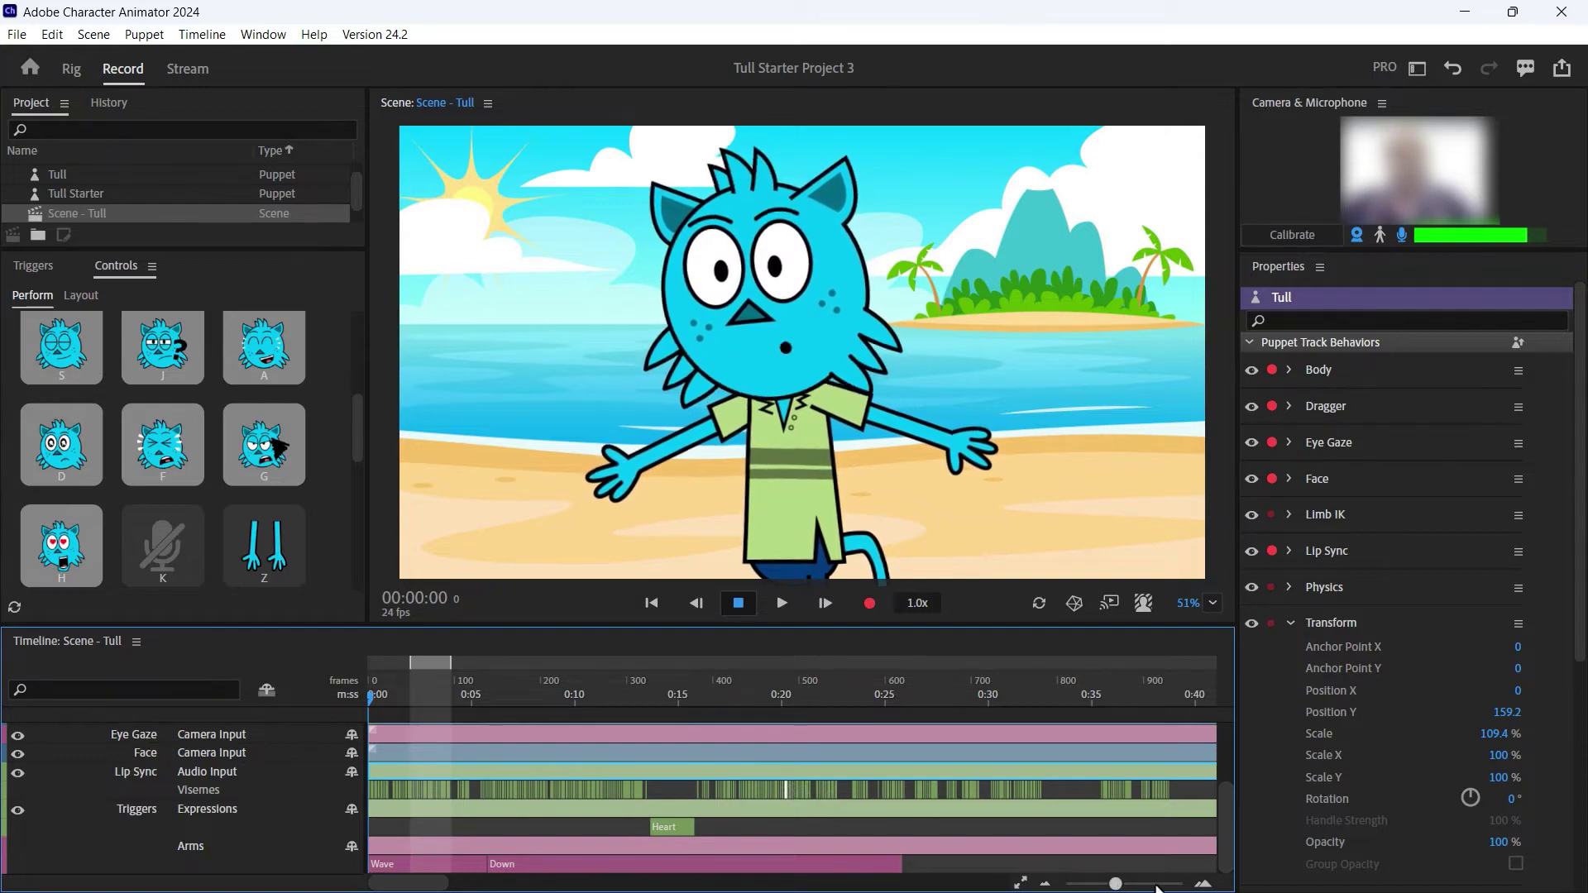
{"action": "left_click_drag", "start_coordinate": [1114, 883], "coordinate": [1183, 883]}
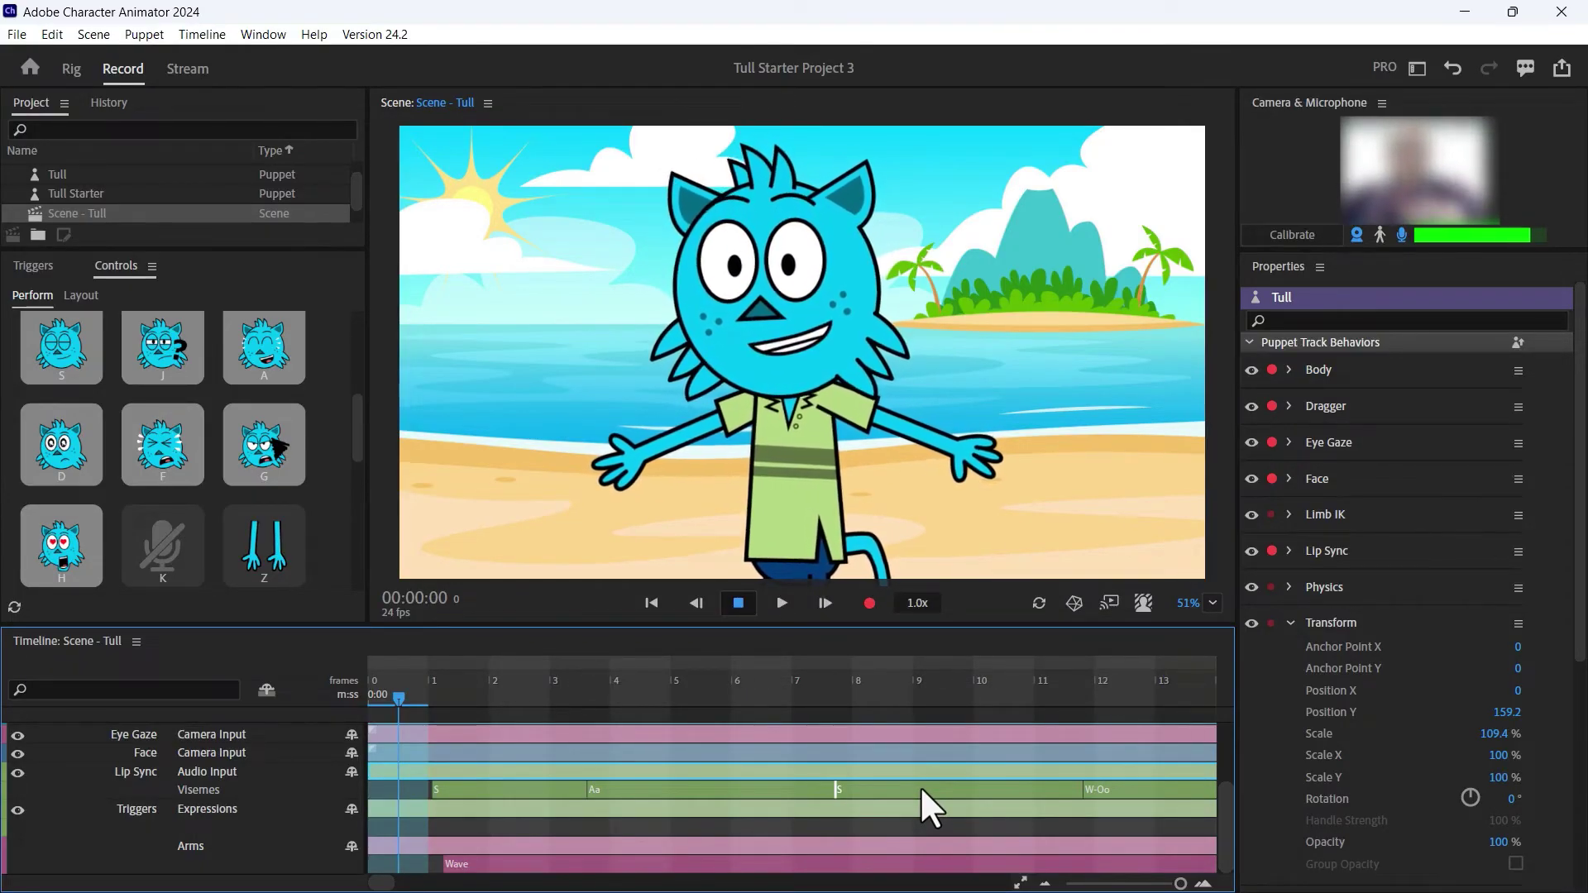
{"action": "left_click", "coordinate": [515, 776]}
{"action": "left_click", "coordinate": [541, 787]}
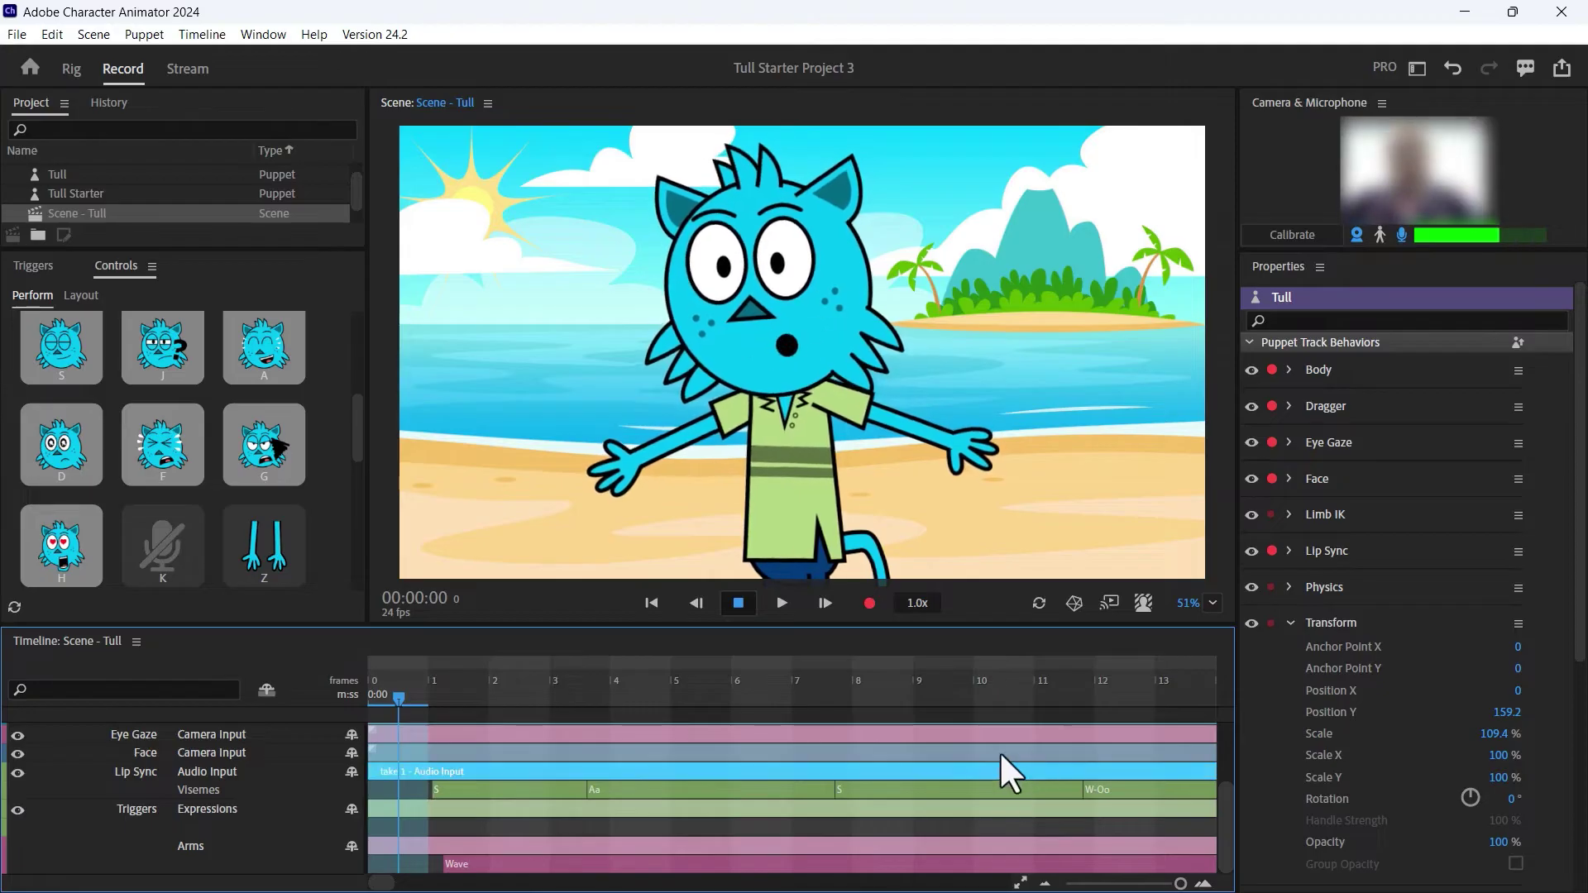
- Inspect the take 1 audio track, fit the whole recording in the timeline, and place the playhead at 00:36:16
{"action": "scroll", "coordinate": [951, 769], "scroll_direction": "up", "scroll_amount": 2}
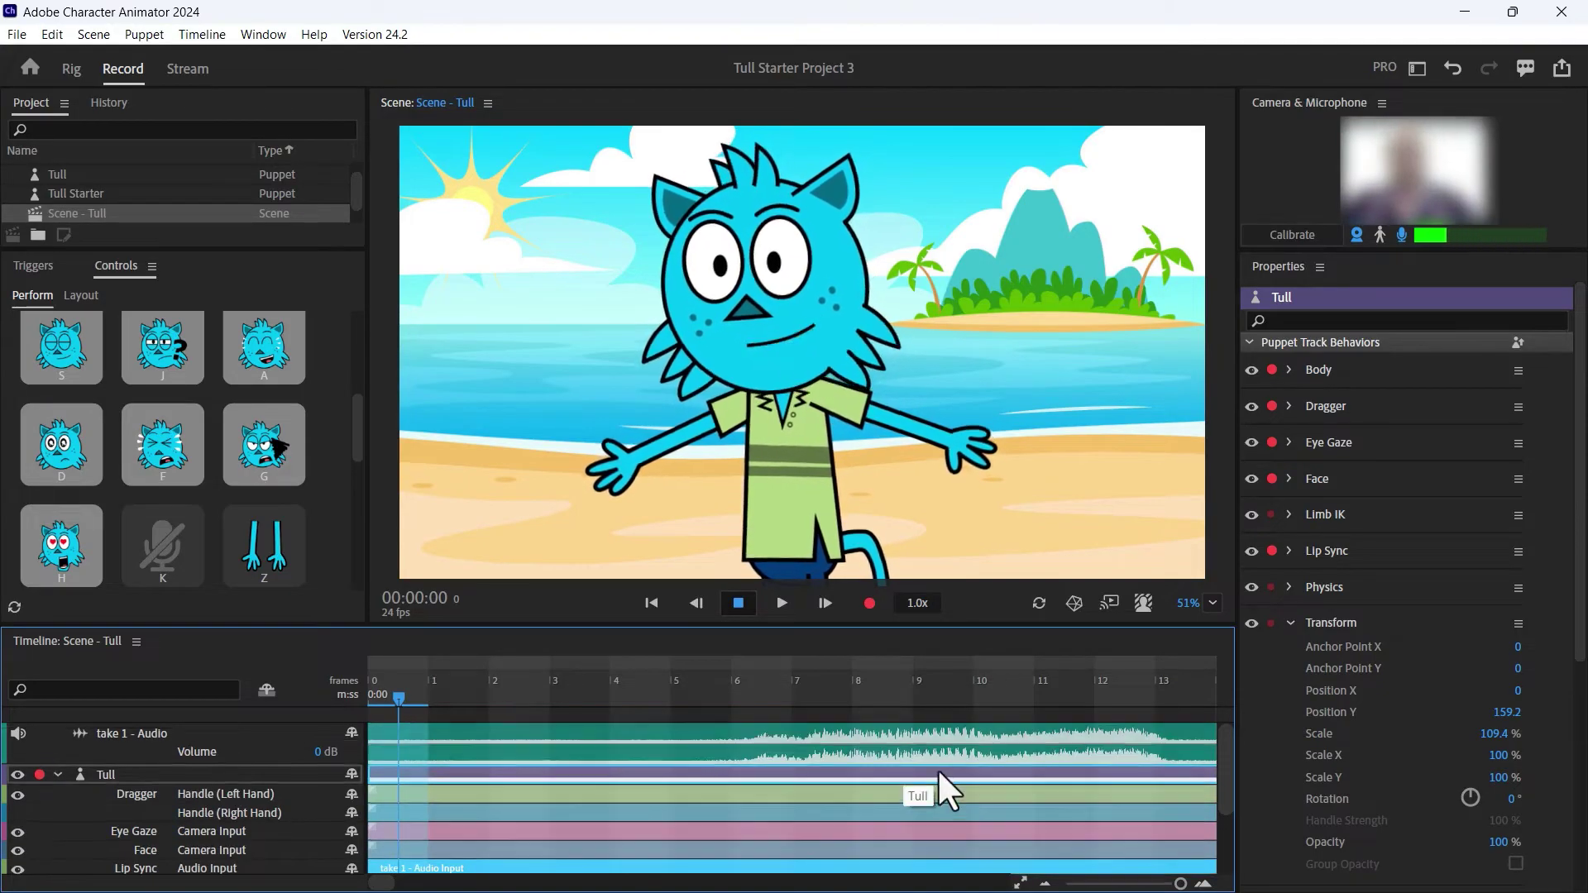
{"action": "left_click", "coordinate": [953, 744]}
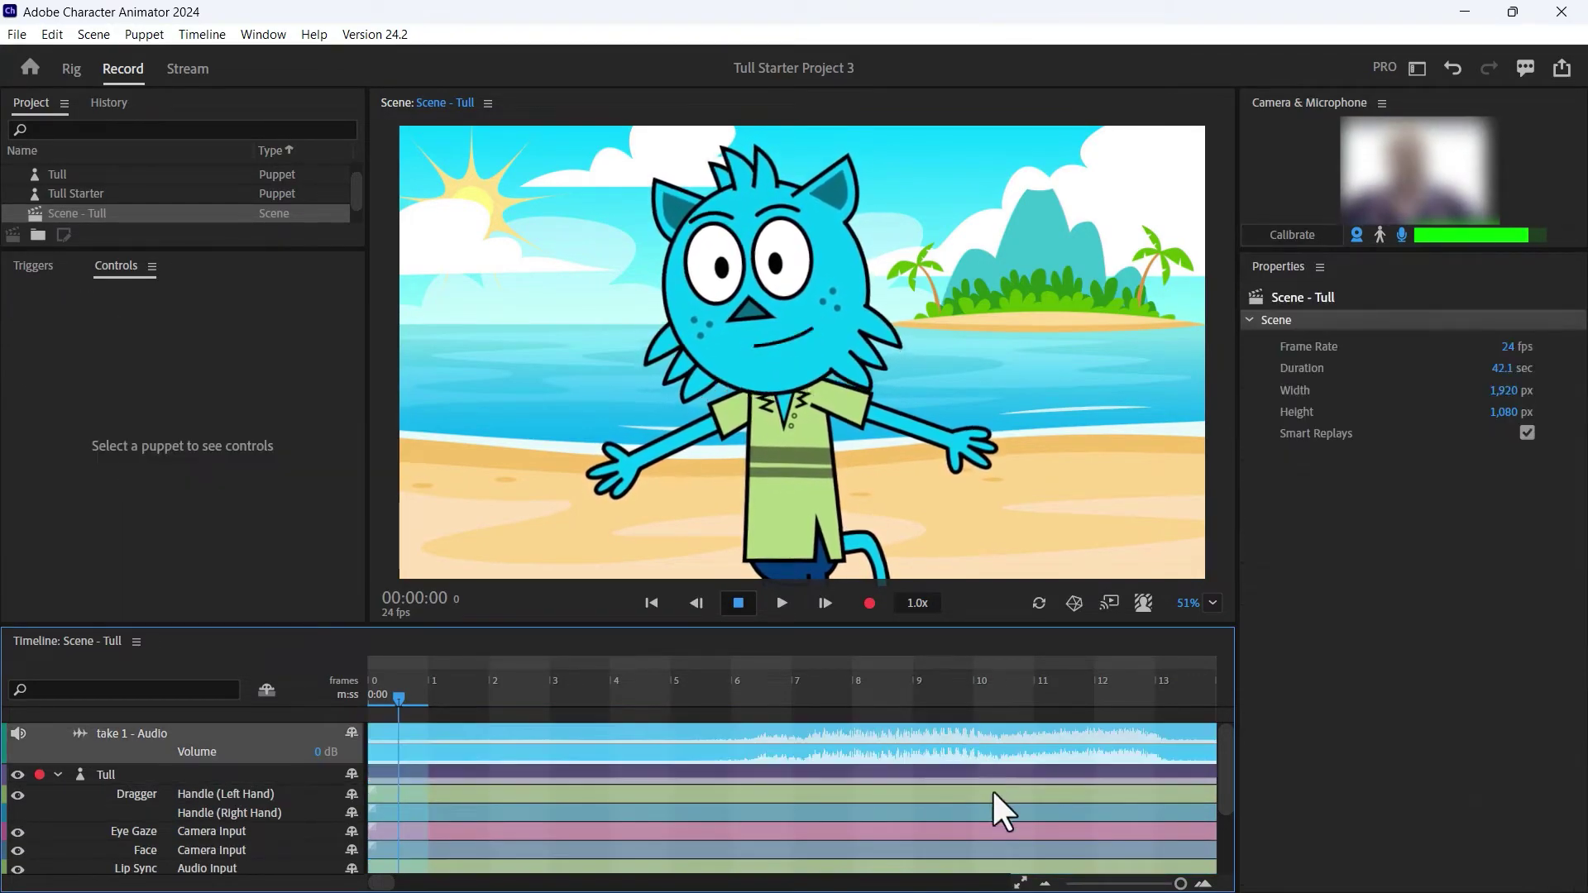
{"action": "left_click", "coordinate": [1110, 883]}
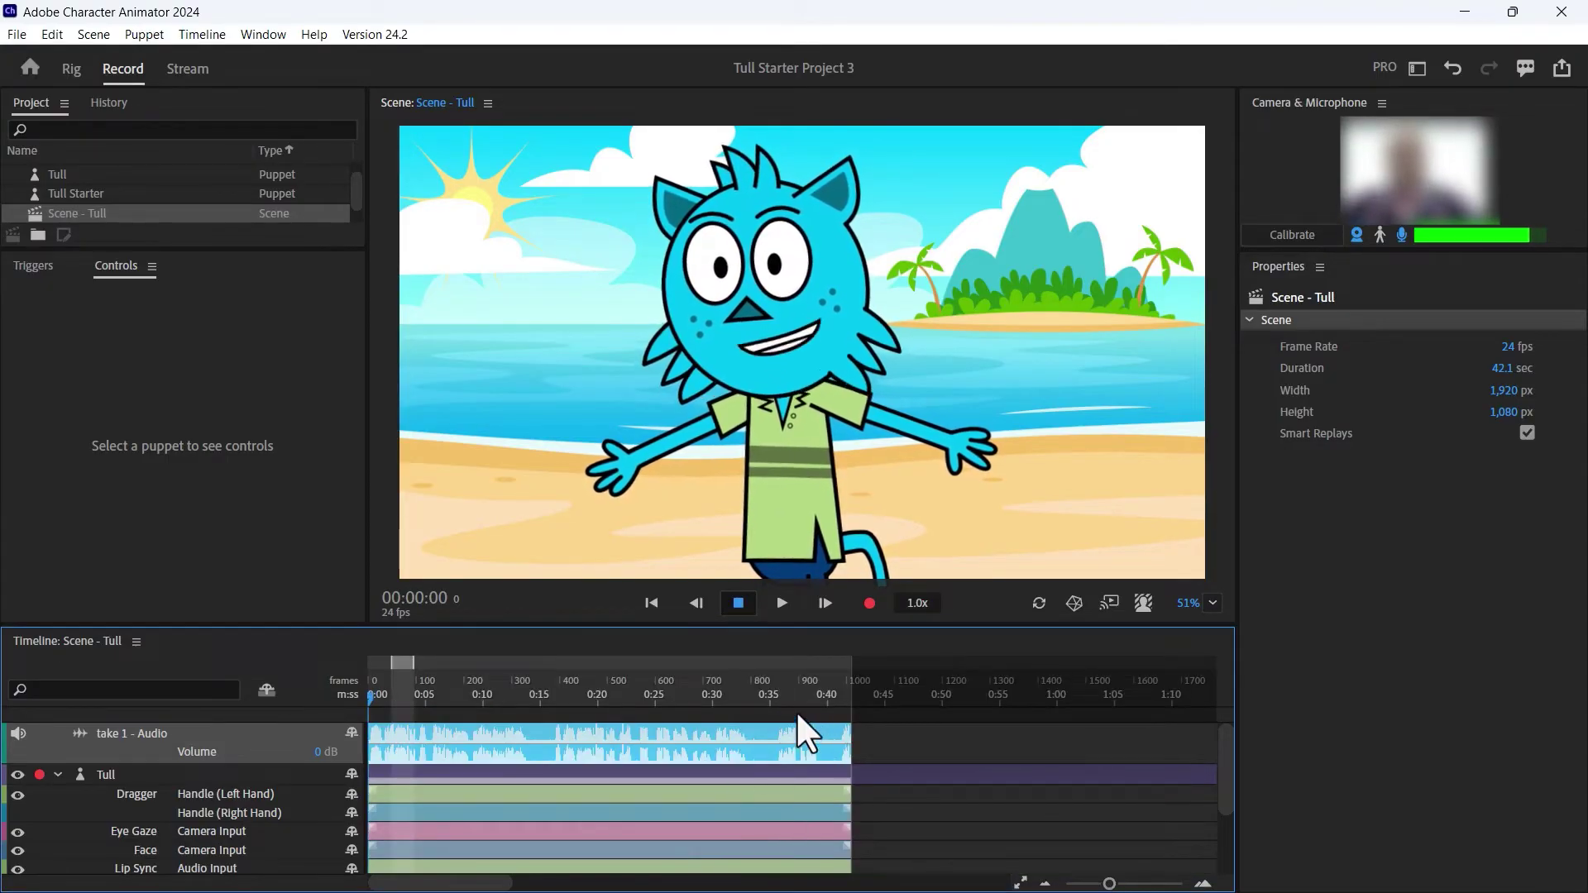
{"action": "left_click", "coordinate": [774, 712]}
{"action": "left_click", "coordinate": [789, 686]}
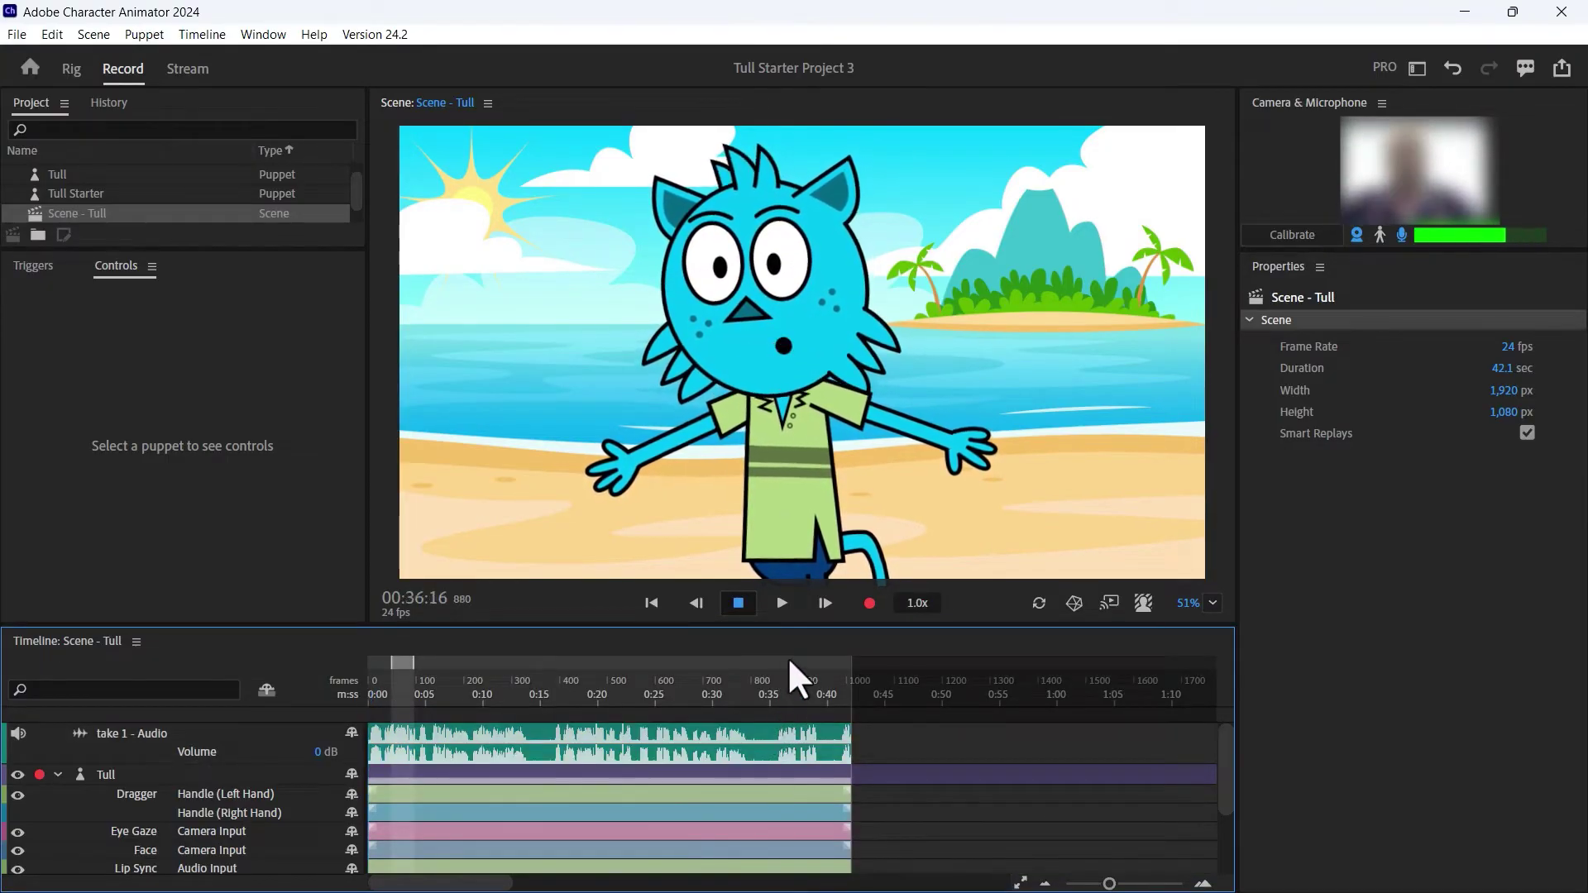
- Play back the end of the take from 00:35:01 and look over its tracks down to the Arms triggers
{"action": "mouse_move", "coordinate": [787, 698]}
{"action": "left_mouse_down"}
{"action": "mouse_move", "coordinate": [749, 698]}
{"action": "mouse_move", "coordinate": [767, 698]}
{"action": "left_mouse_up"}
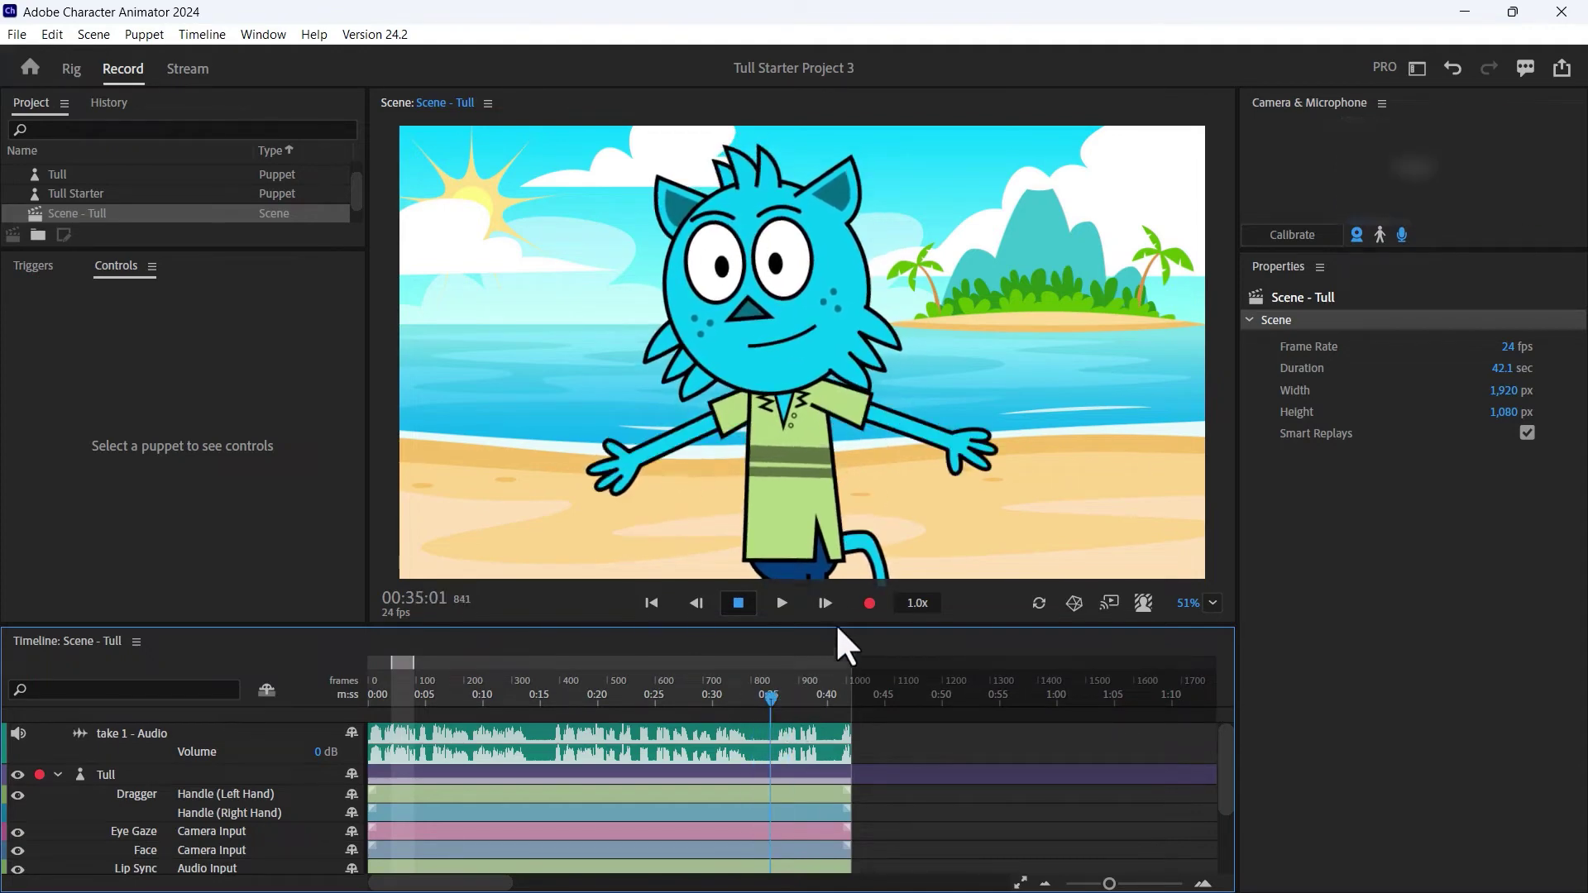
{"action": "left_click", "coordinate": [781, 602]}
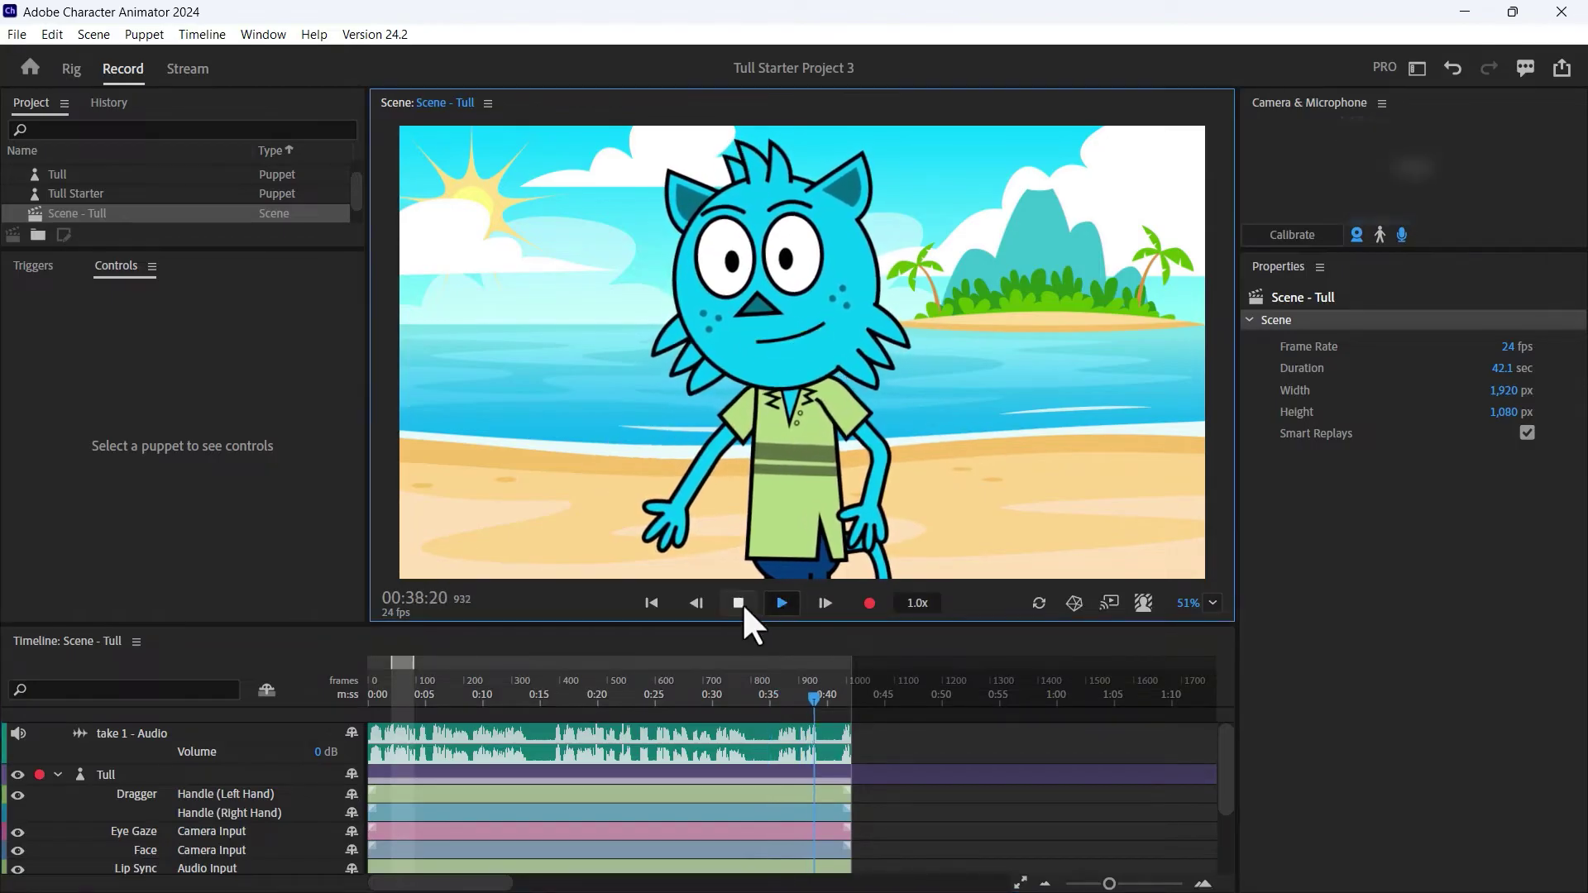
{"action": "left_click", "coordinate": [739, 602]}
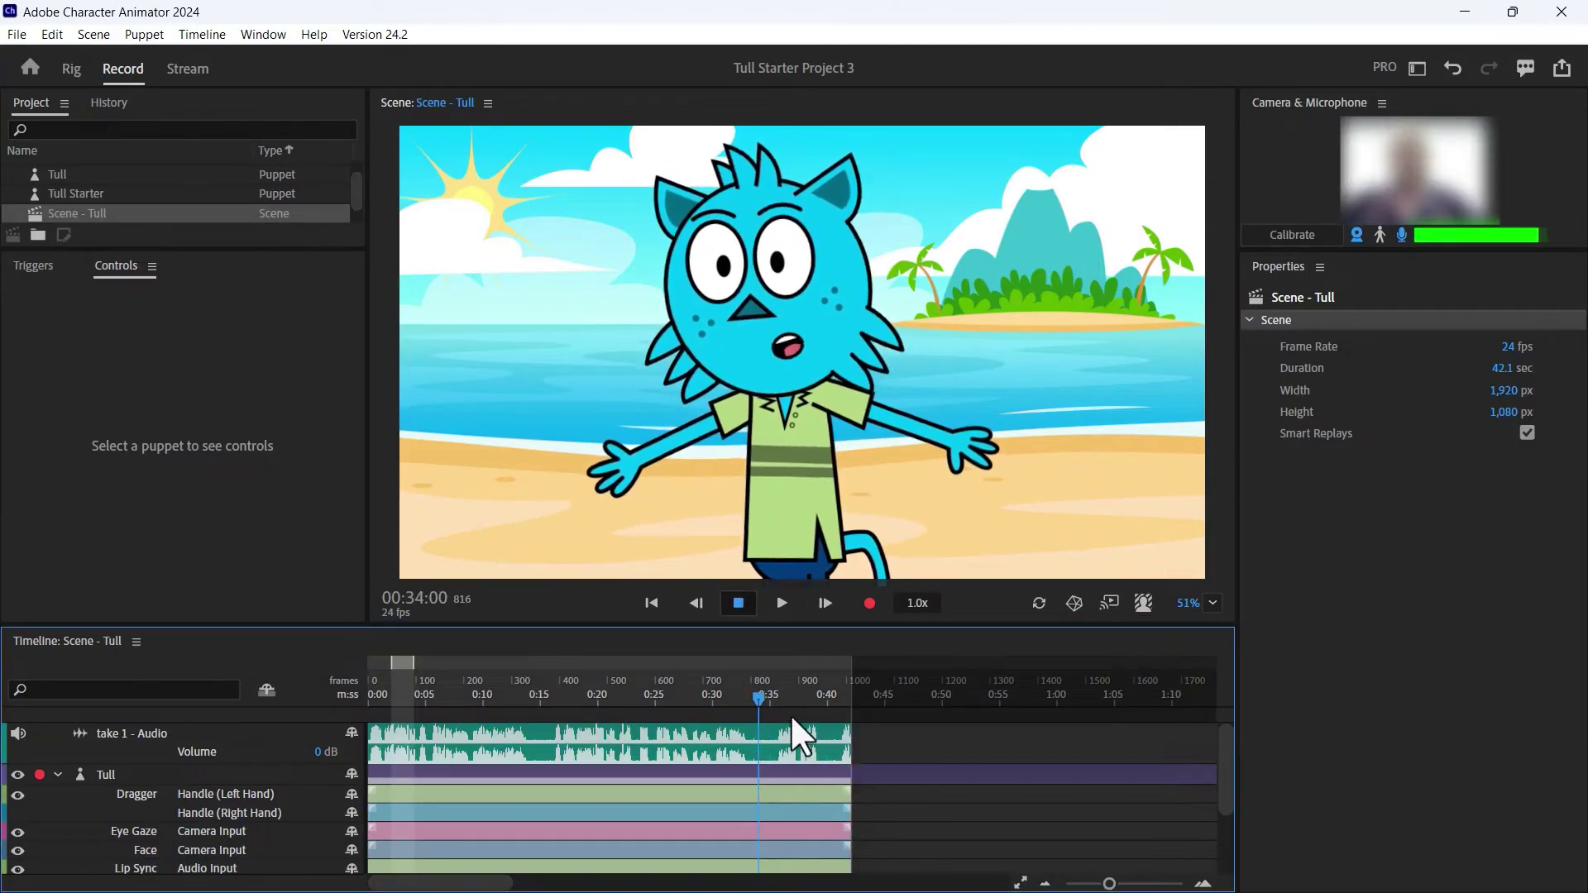
{"action": "scroll", "coordinate": [905, 826], "scroll_direction": "down", "scroll_amount": 3}
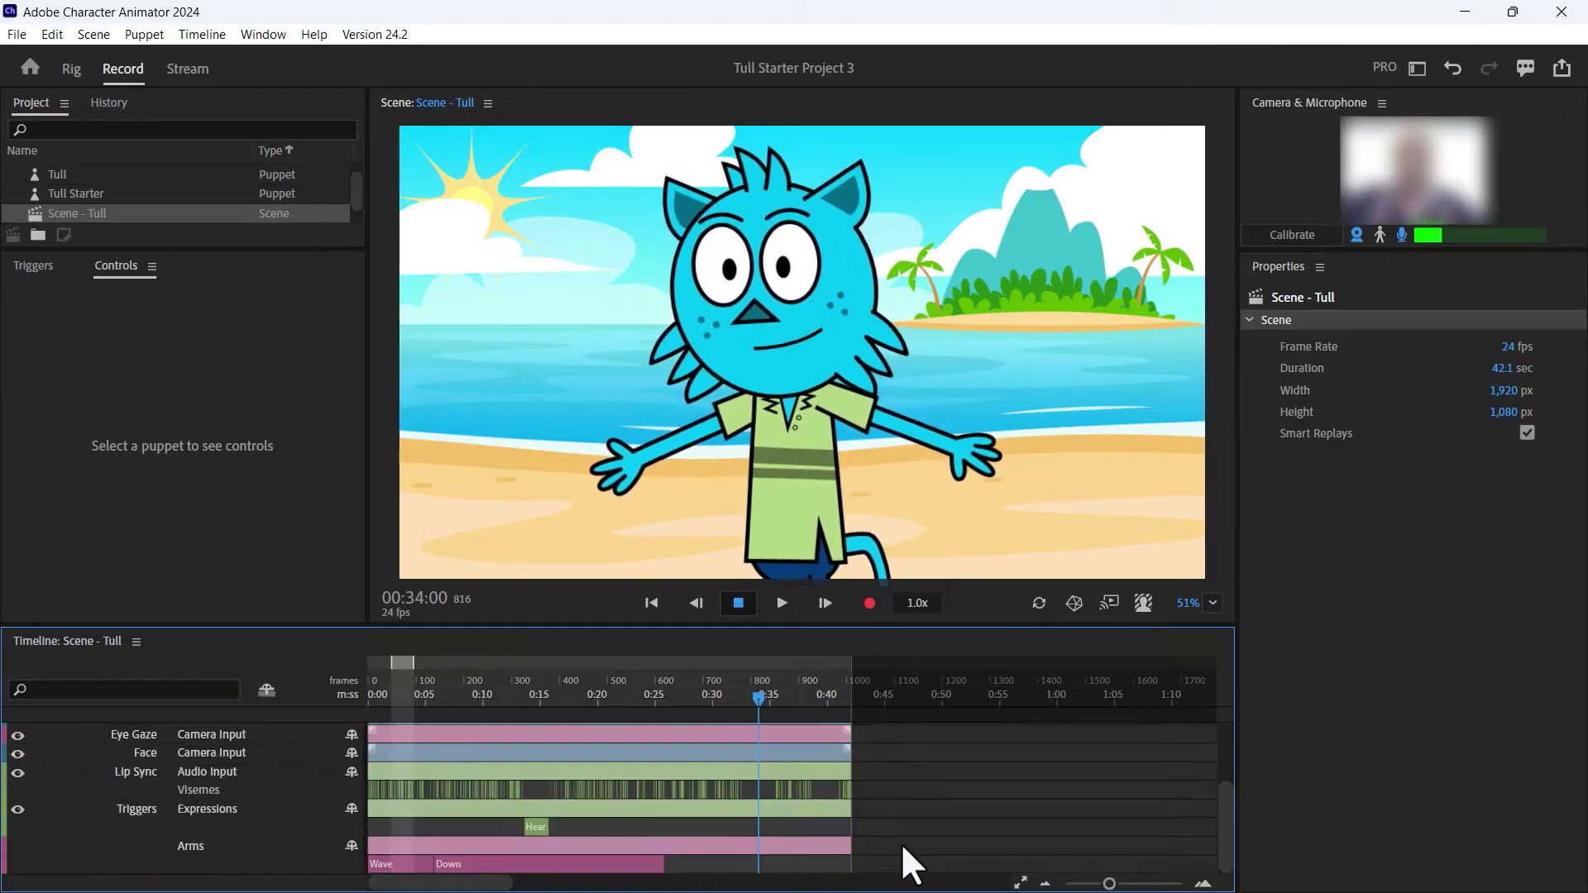
{"action": "mouse_move", "coordinate": [891, 857]}
{"action": "left_mouse_down"}
{"action": "mouse_move", "coordinate": [800, 798]}
{"action": "mouse_move", "coordinate": [928, 868]}
{"action": "mouse_move", "coordinate": [897, 869]}
{"action": "left_mouse_up"}
{"action": "scroll", "coordinate": [884, 835], "scroll_direction": "up", "scroll_amount": 3}
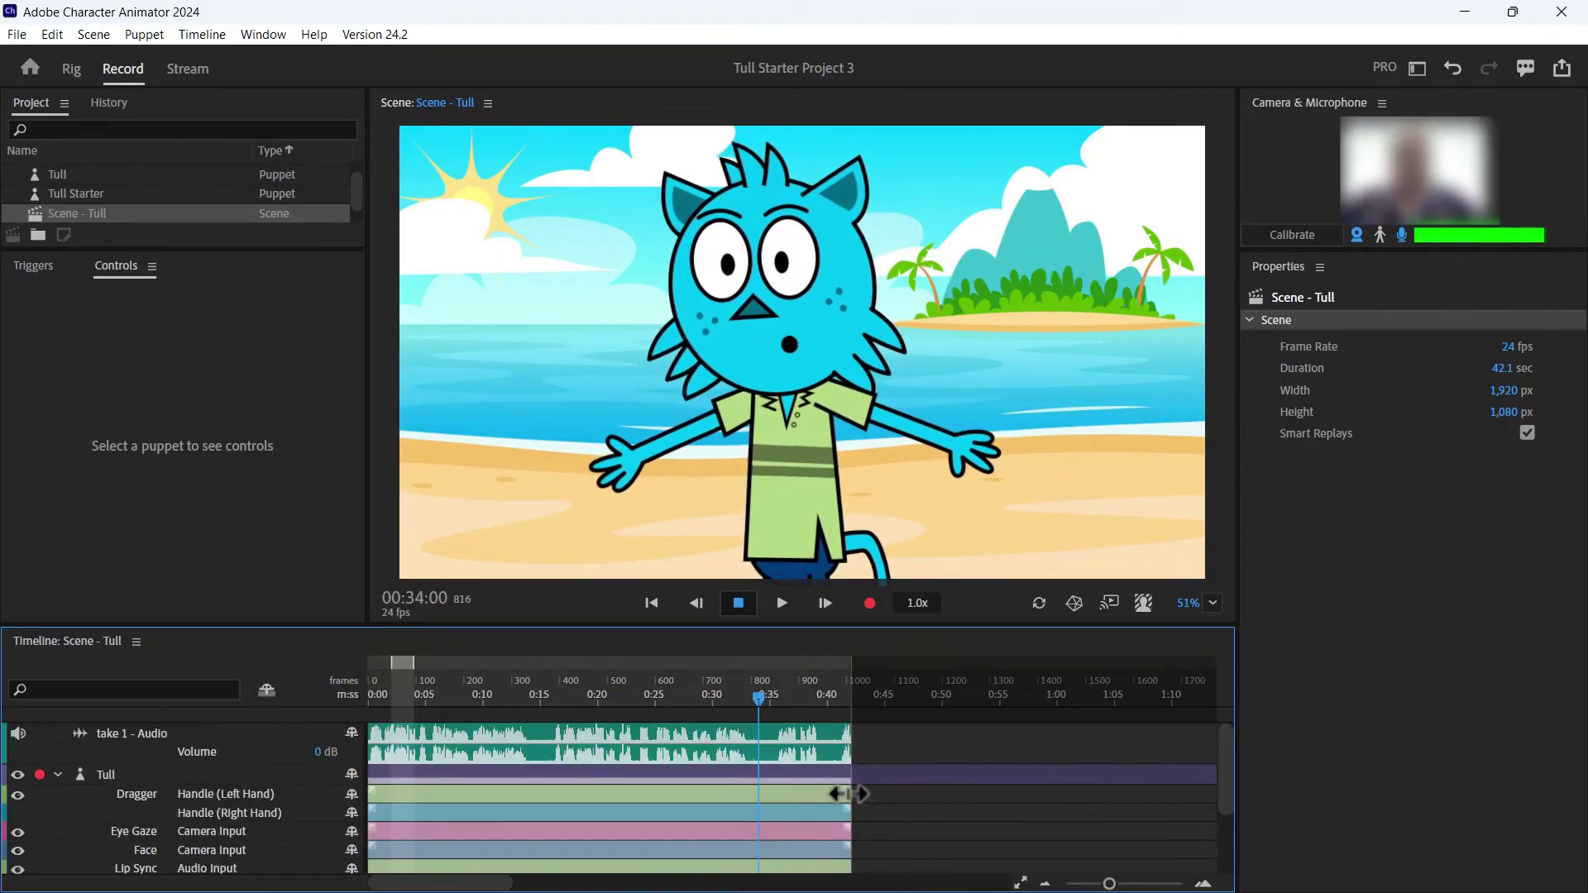
- Place the playhead at 00:34:07 and set the scene duration to the playhead
{"action": "left_click", "coordinate": [770, 696]}
{"action": "left_click_drag", "start_coordinate": [769, 696], "coordinate": [759, 701]}
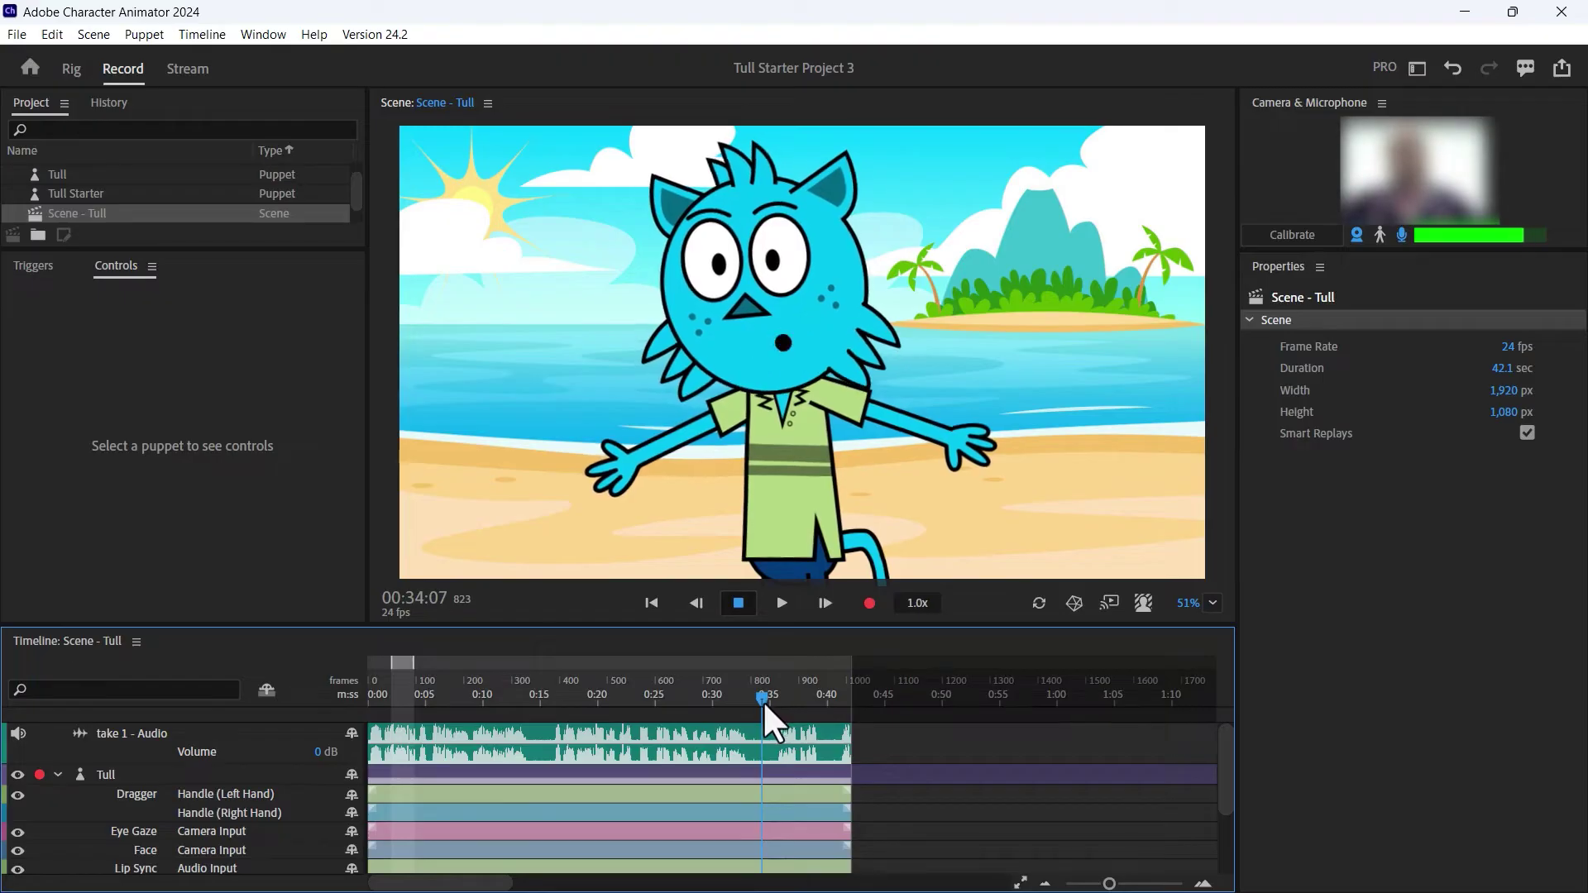
{"action": "right_click", "coordinate": [761, 695]}
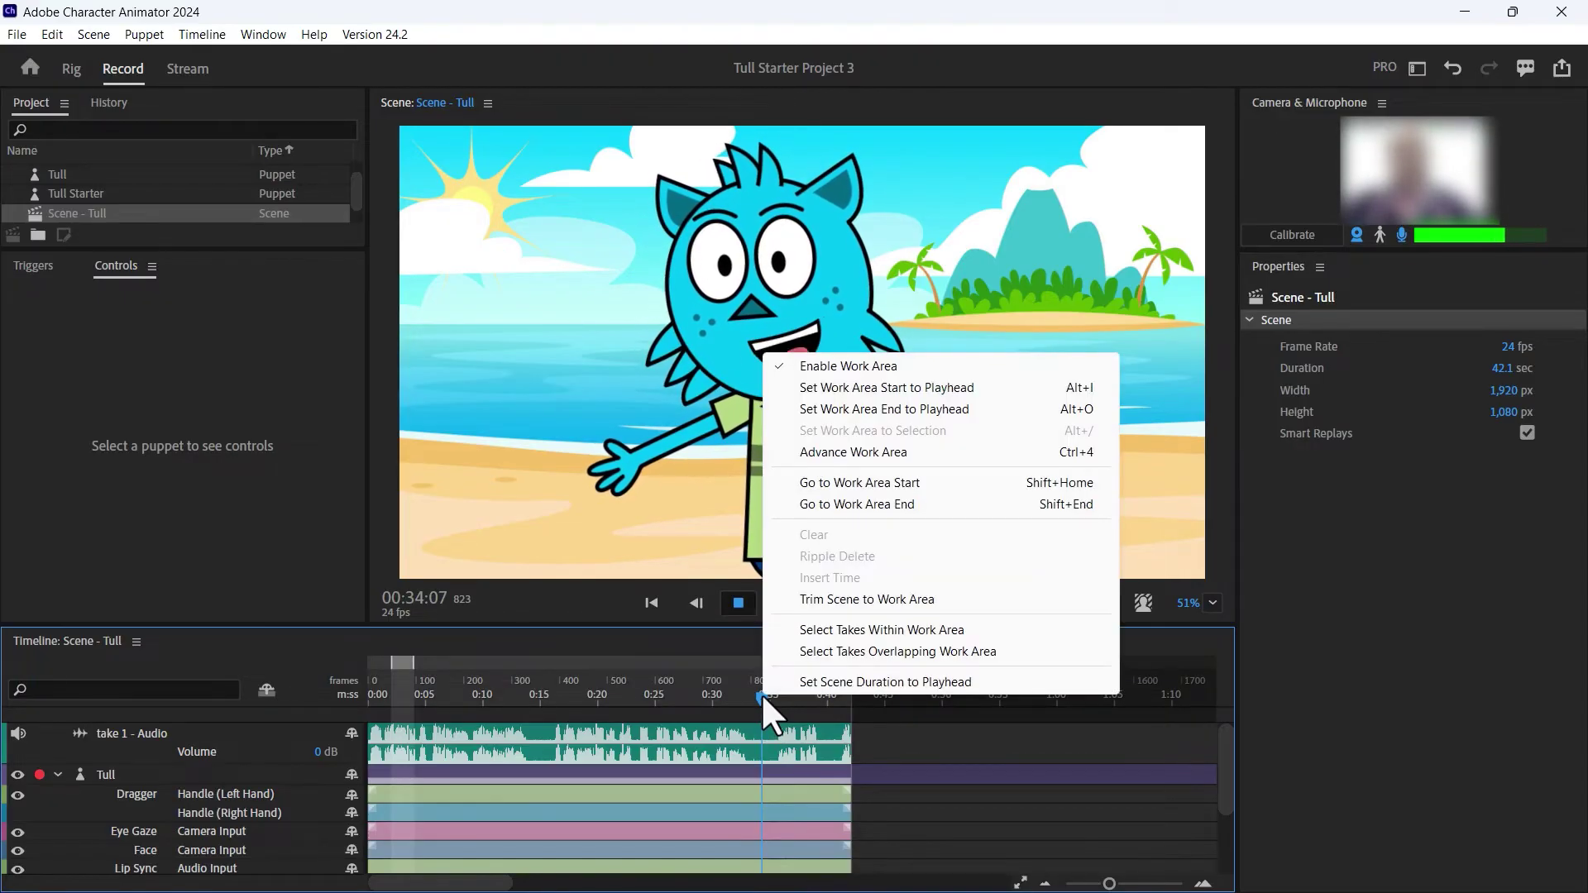
{"action": "left_click", "coordinate": [822, 682]}
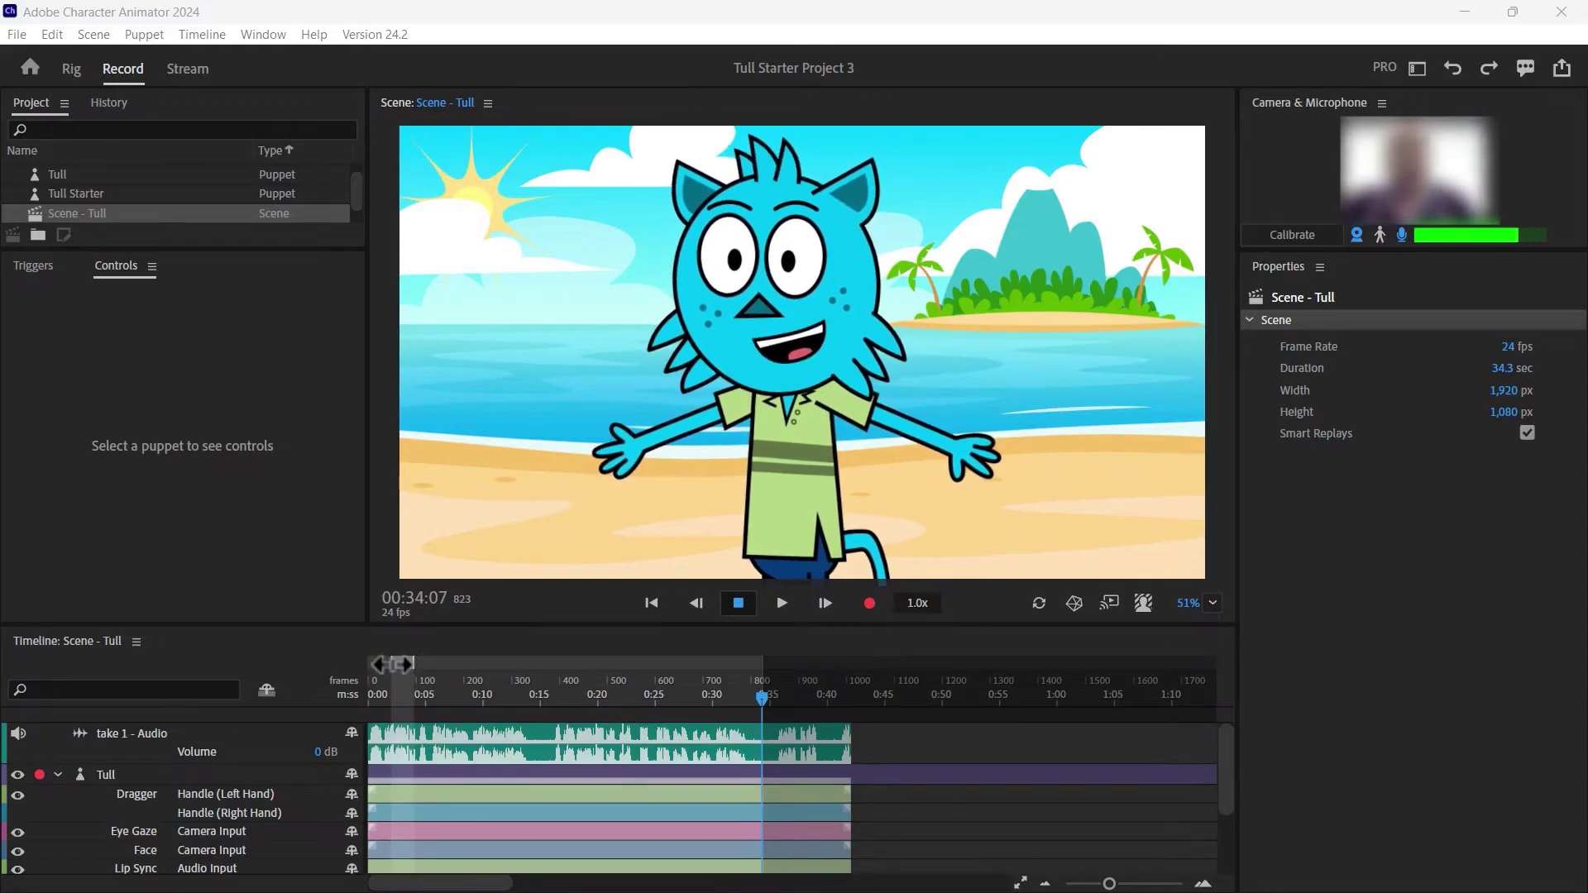
- Extend the work area to cover the whole scene, from its start to 00:34:07
{"action": "left_click_drag", "start_coordinate": [395, 664], "coordinate": [760, 683]}
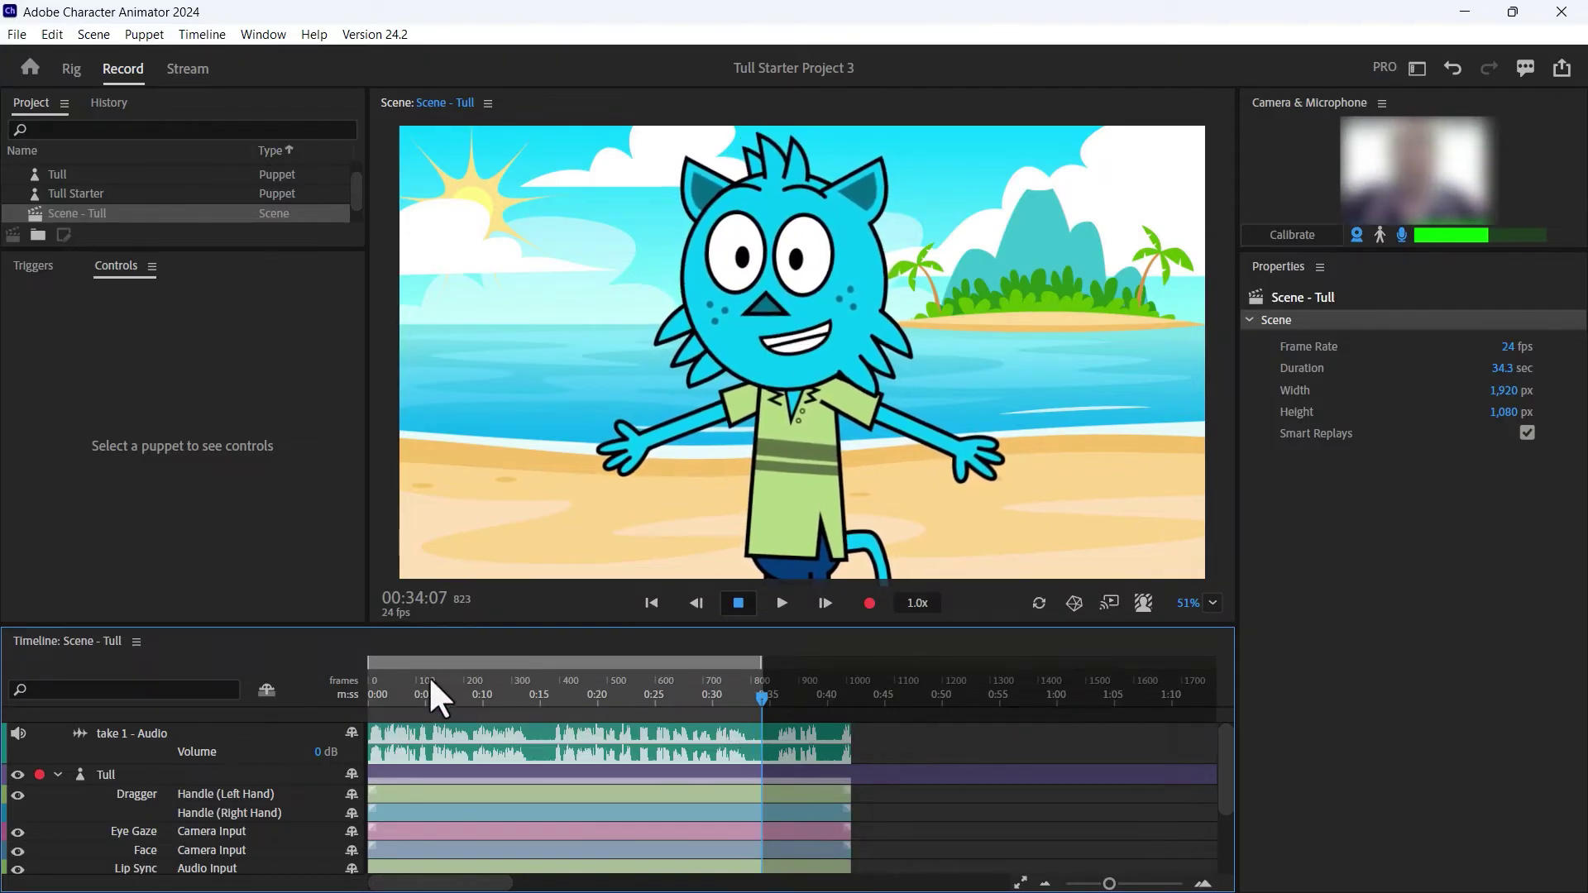
{"action": "left_click_drag", "start_coordinate": [508, 660], "coordinate": [389, 652]}
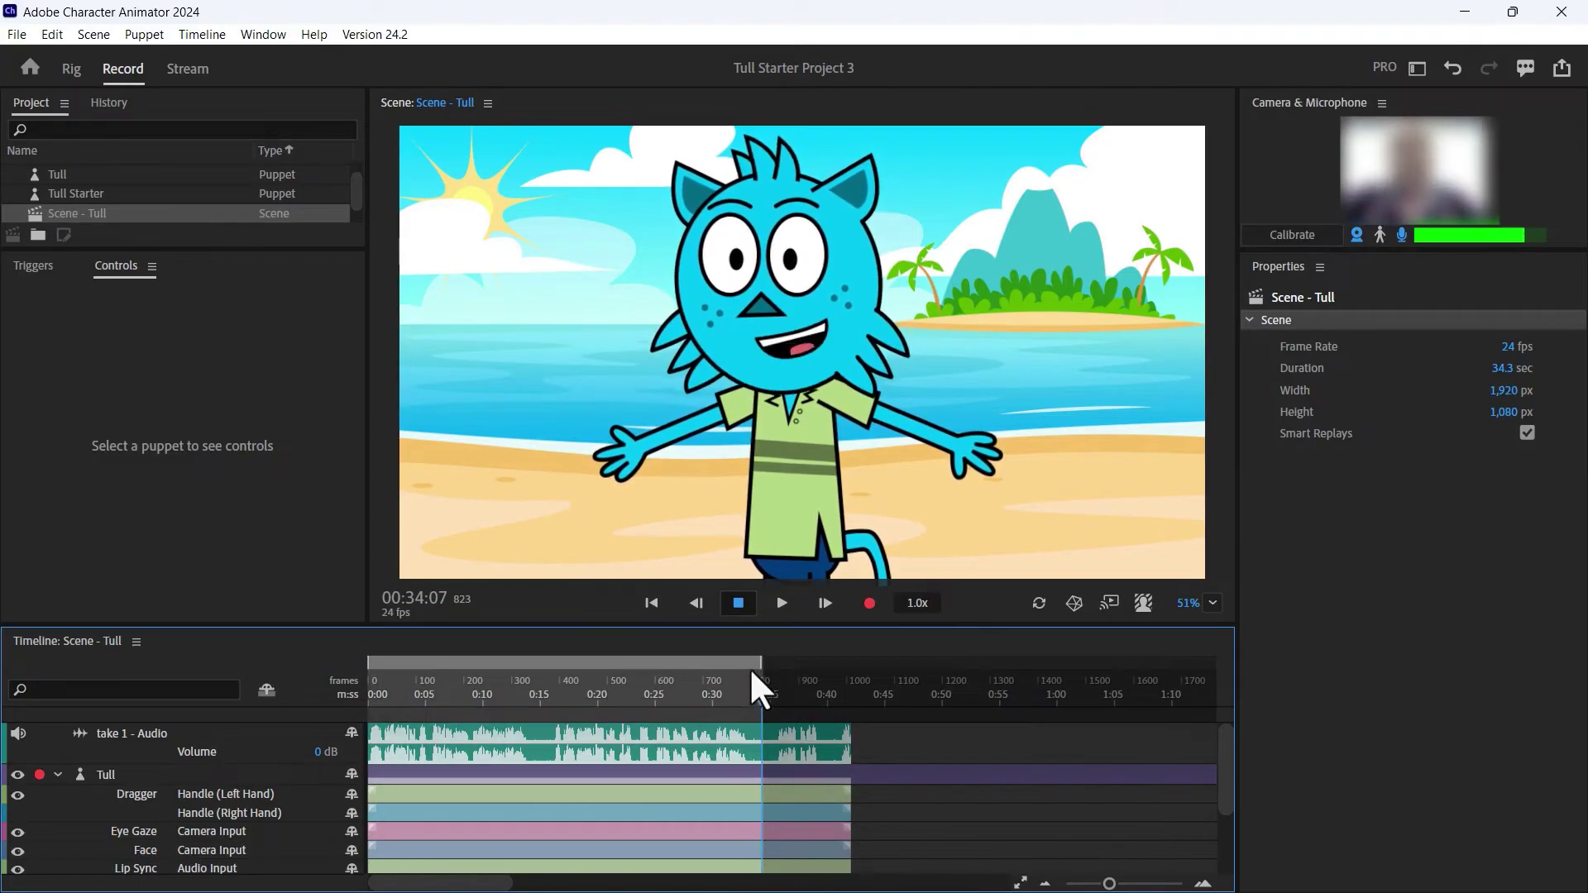
{"action": "mouse_move", "coordinate": [757, 661]}
{"action": "left_mouse_down"}
{"action": "mouse_move", "coordinate": [852, 663]}
{"action": "mouse_move", "coordinate": [765, 664]}
{"action": "left_mouse_up"}
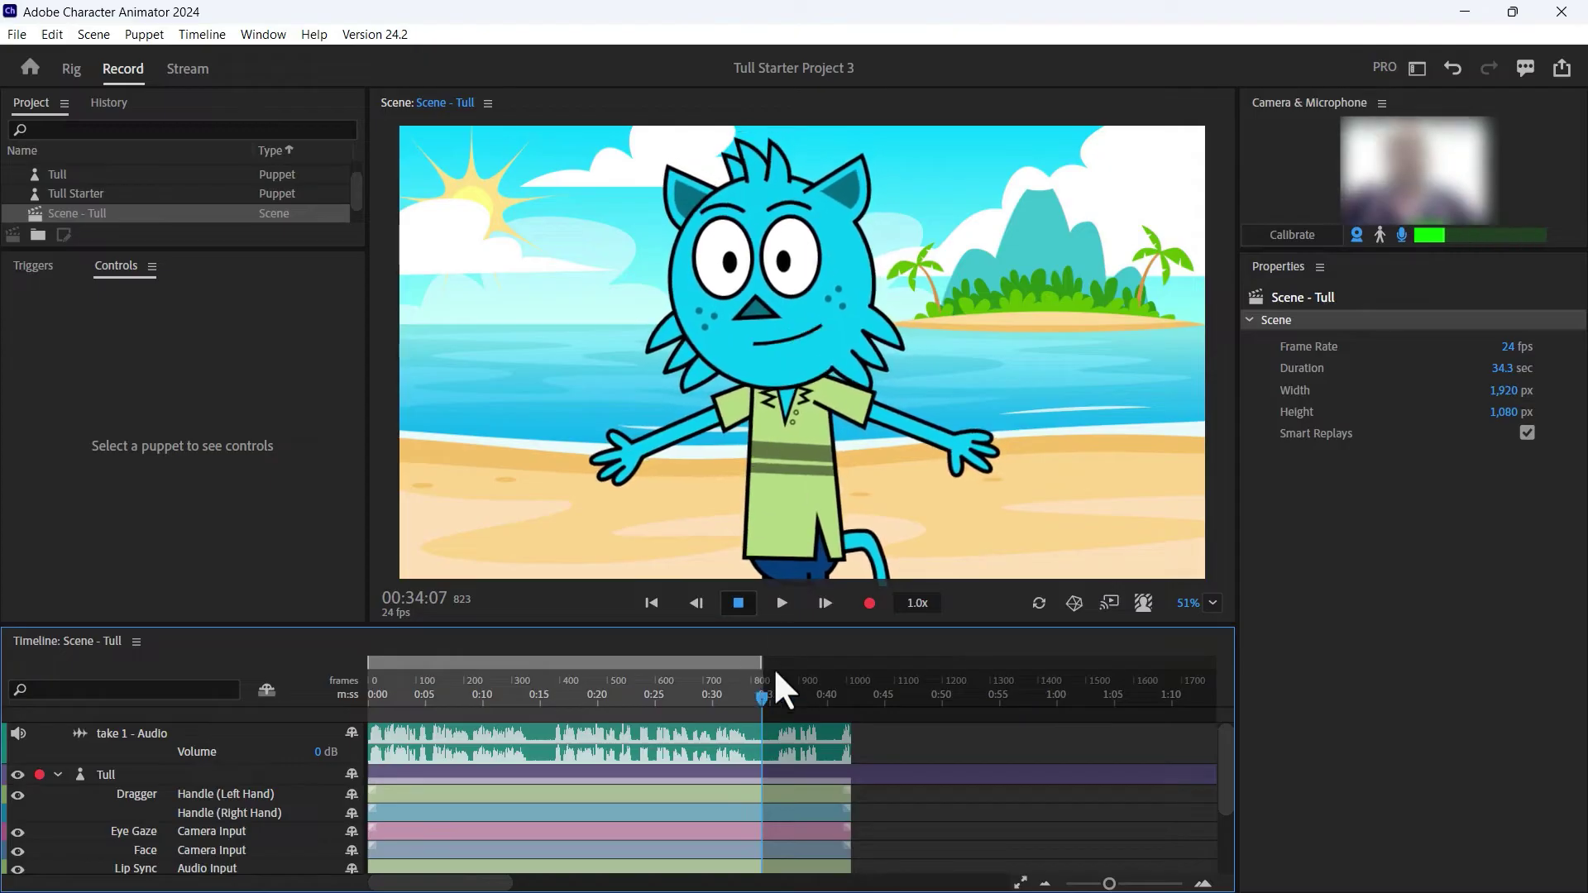
- Quick-export the scene as Scene - Tull.mp4 with the Low Quality (smaller file) preset, and open the exported video in a maximized media player
{"action": "left_click", "coordinate": [1561, 70]}
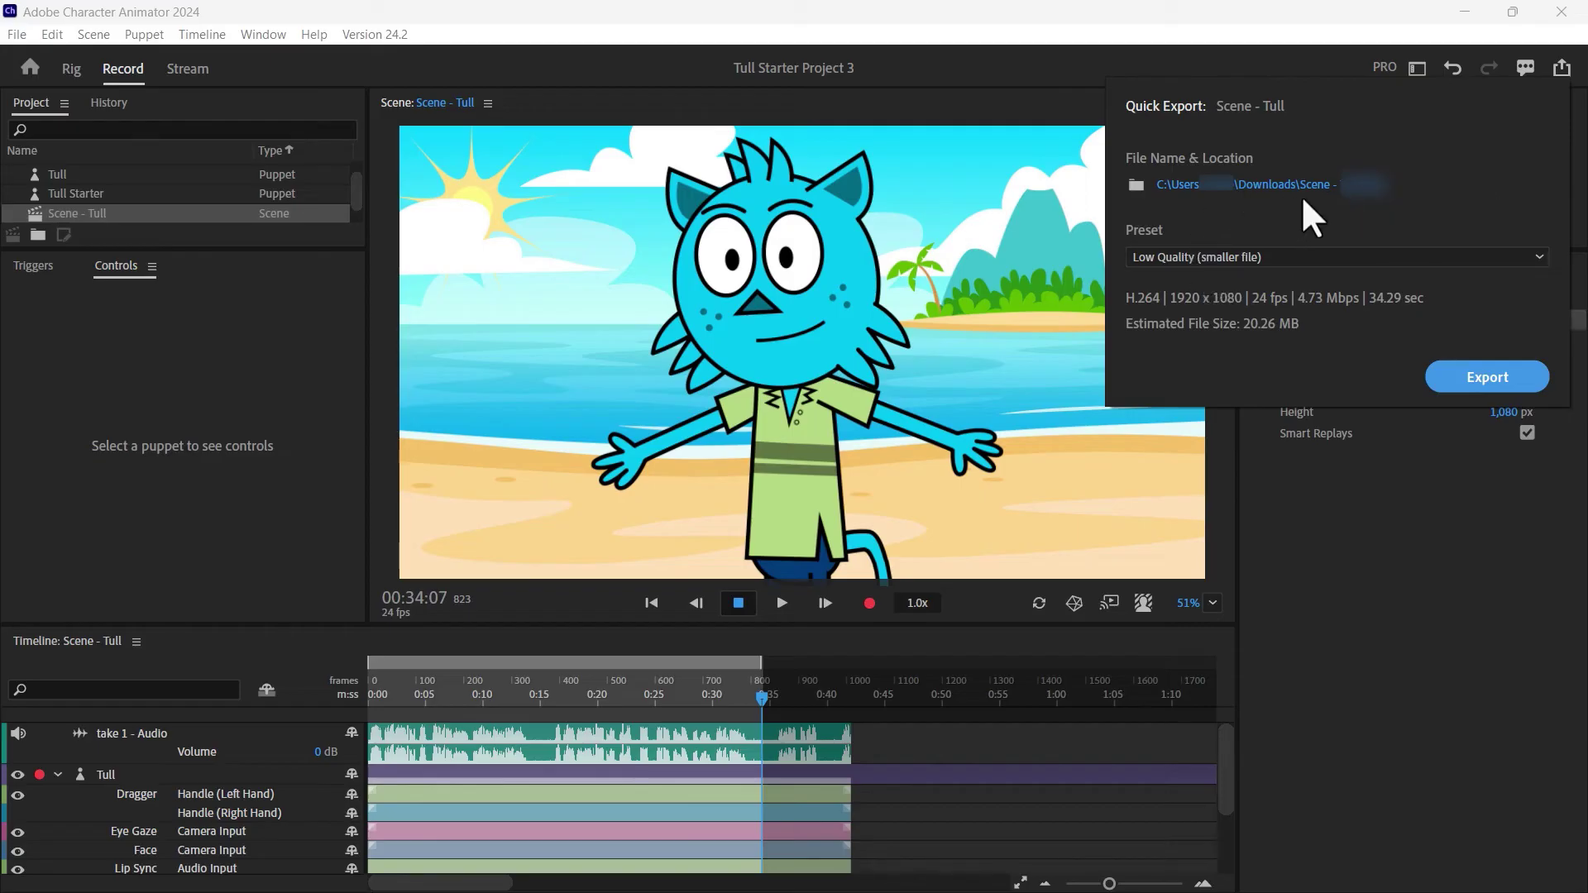
{"action": "left_click", "coordinate": [1187, 256]}
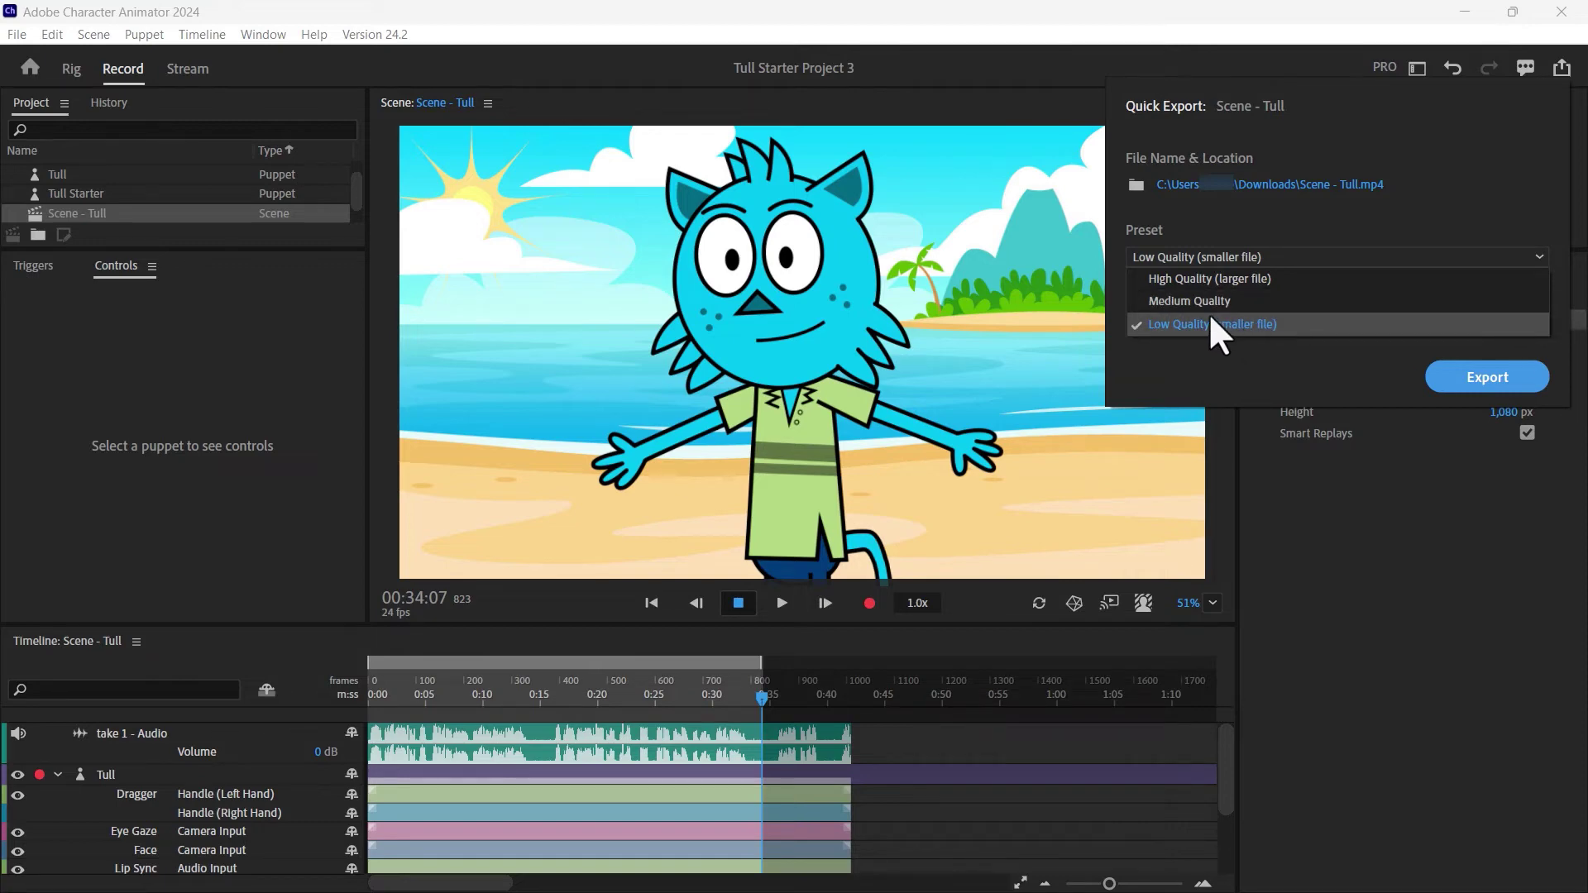
{"action": "left_click", "coordinate": [1488, 377]}
{"action": "left_click", "coordinate": [1486, 377]}
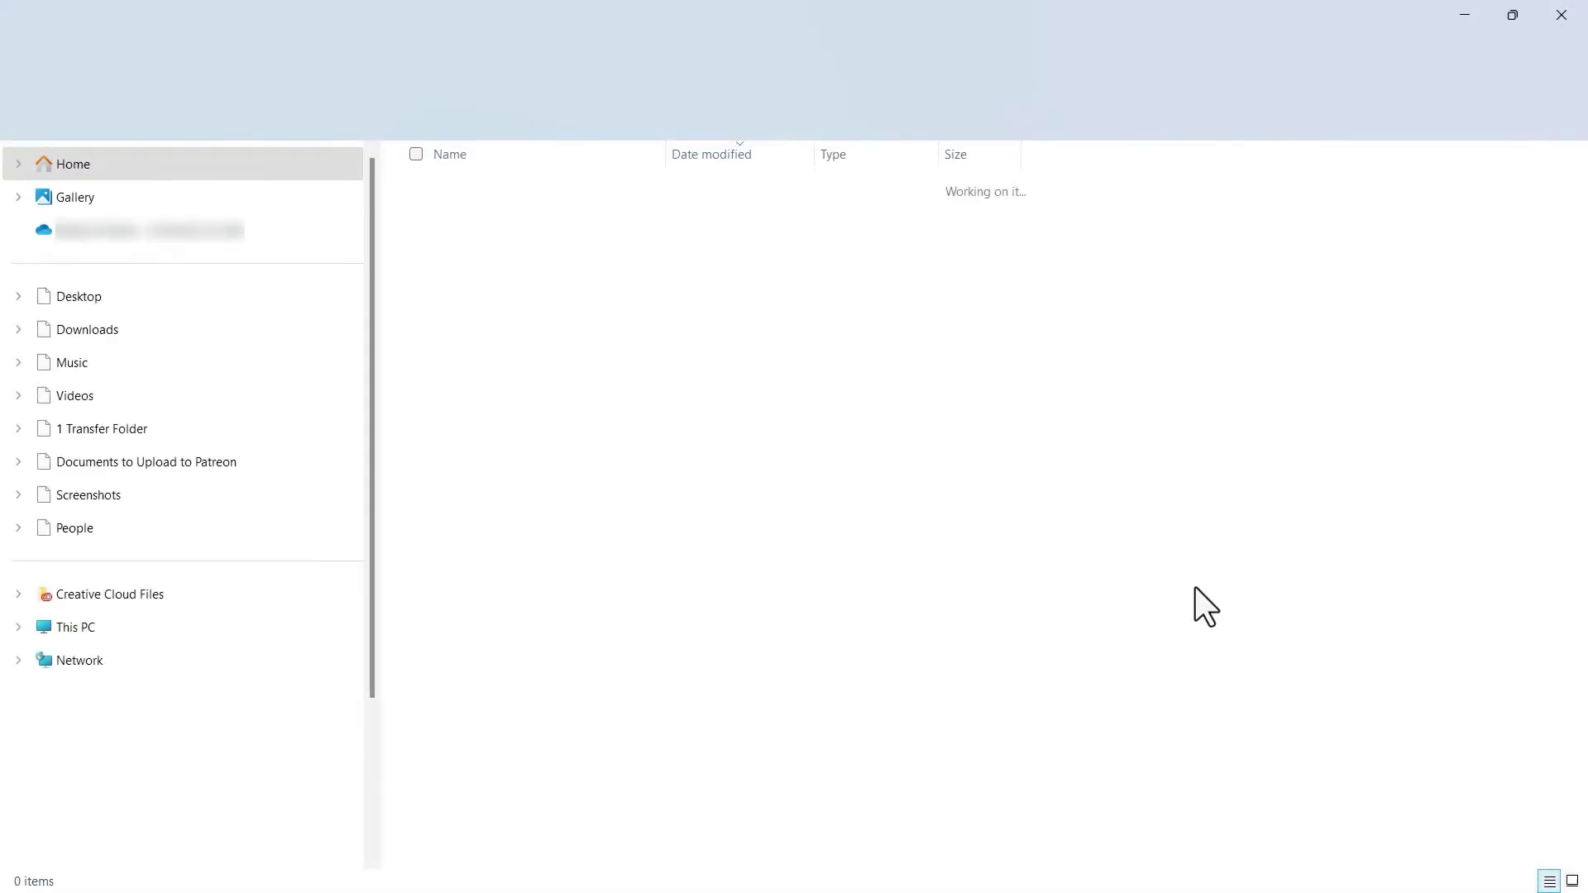
{"action": "double_click", "coordinate": [488, 215]}
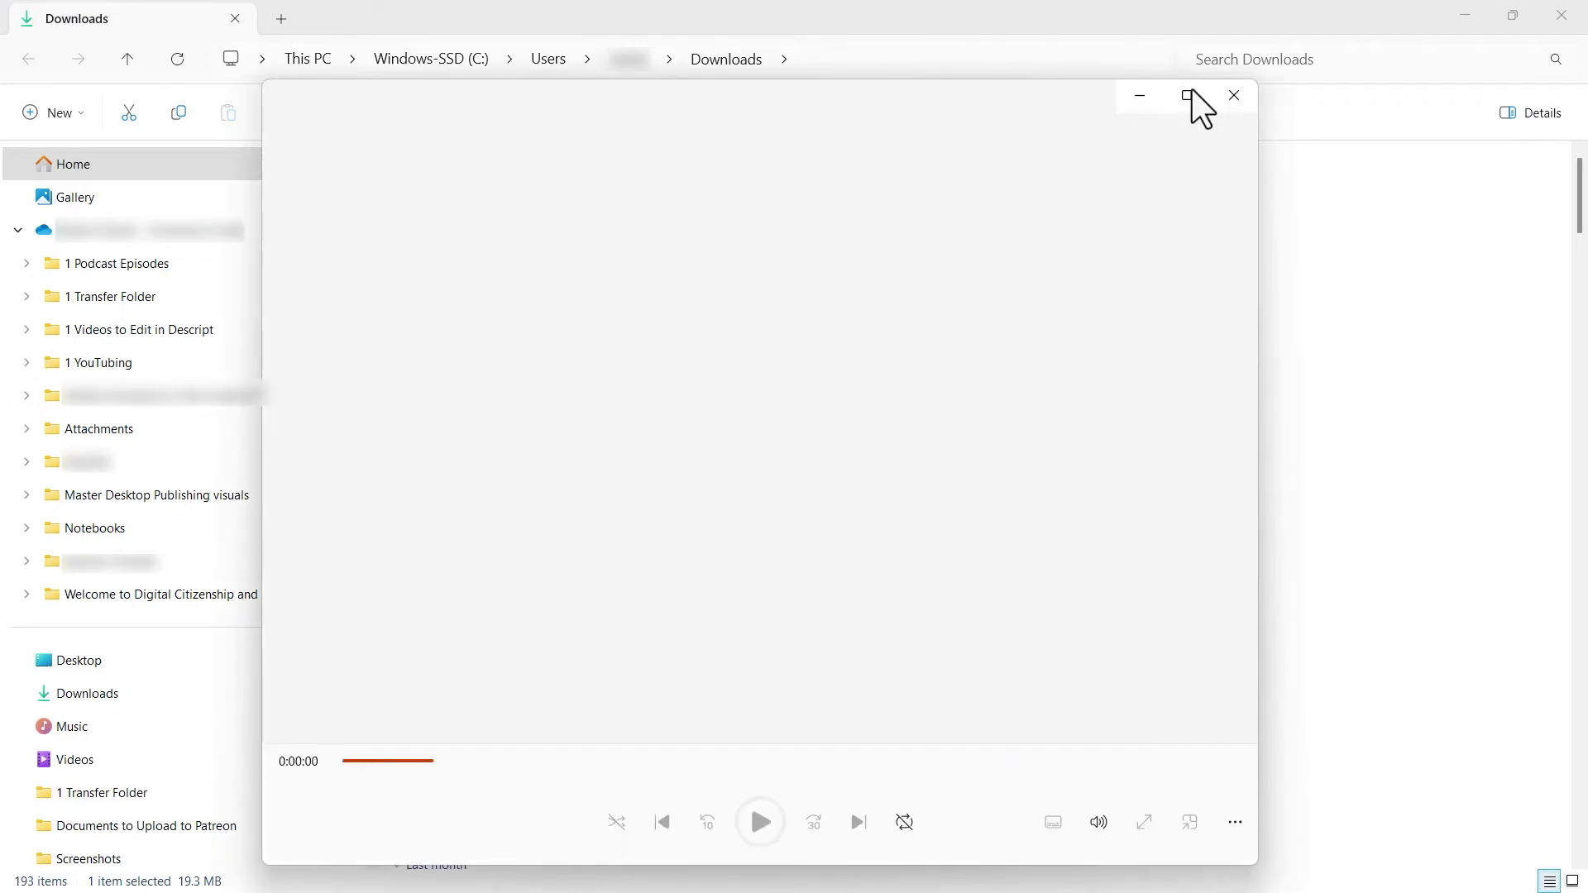
{"action": "left_click", "coordinate": [1191, 96]}
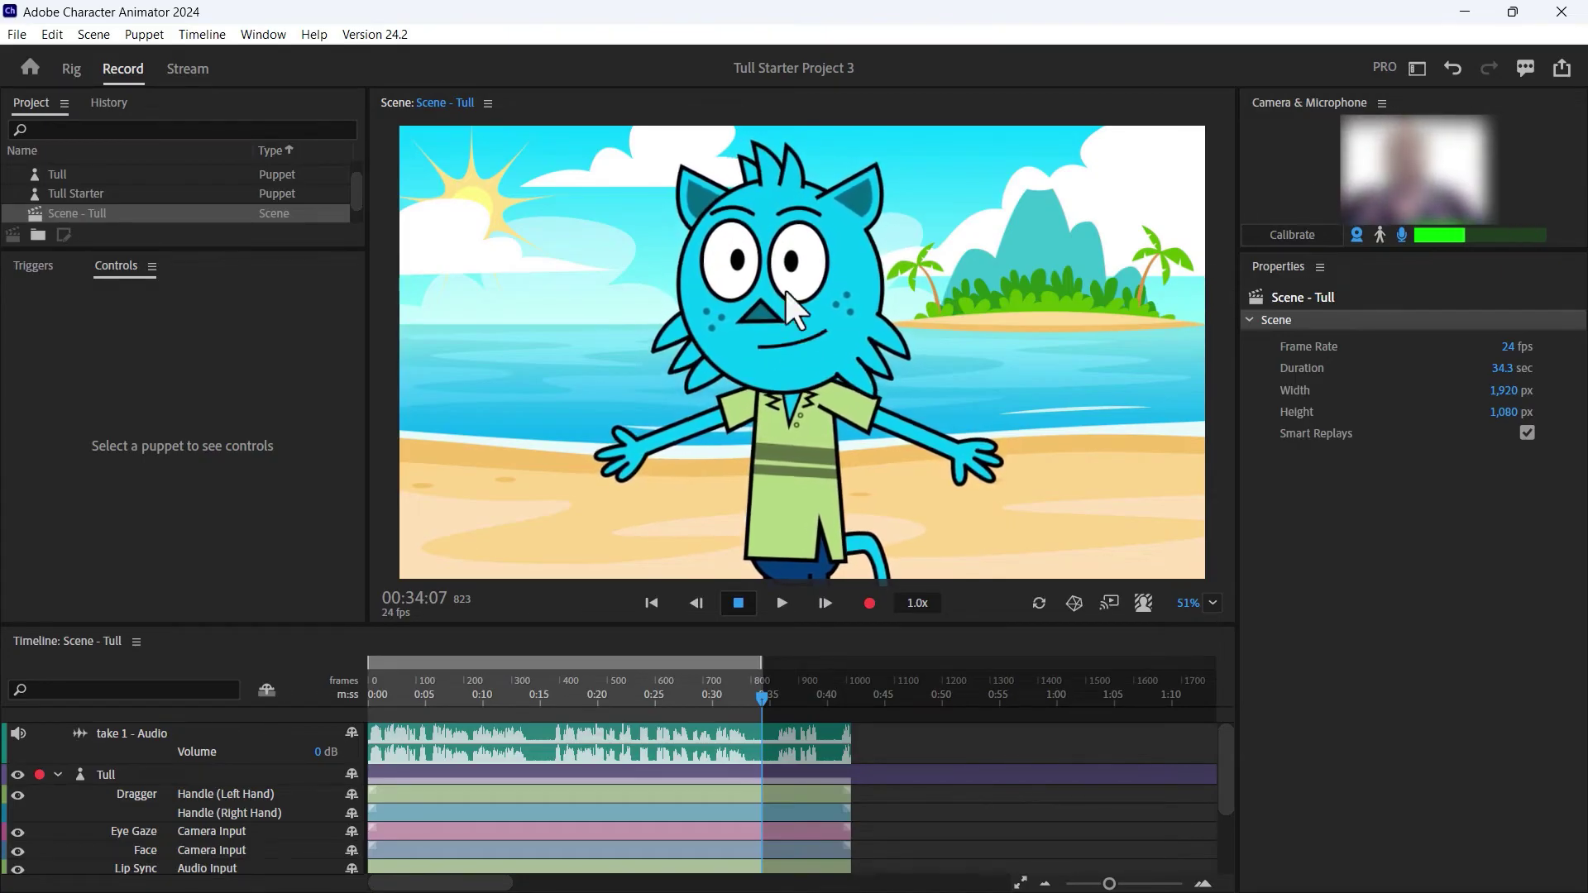
- Back in Character Animator, try raising one of Tull's hands in the scene and look over the available scene backgrounds
{"action": "left_click", "coordinate": [30, 72]}
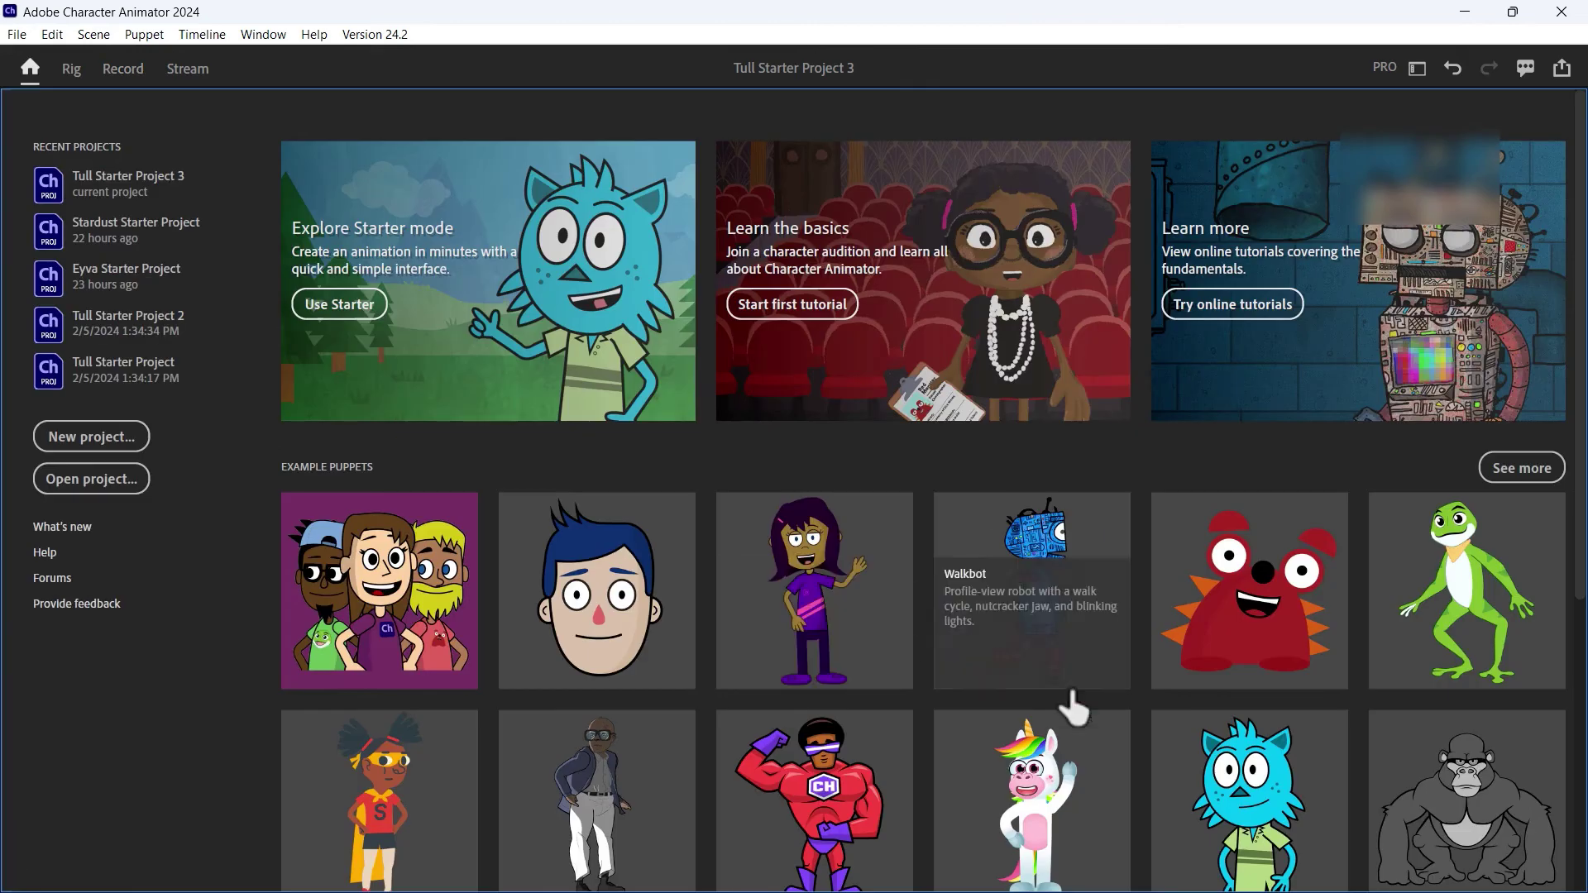
{"action": "left_click", "coordinate": [122, 73]}
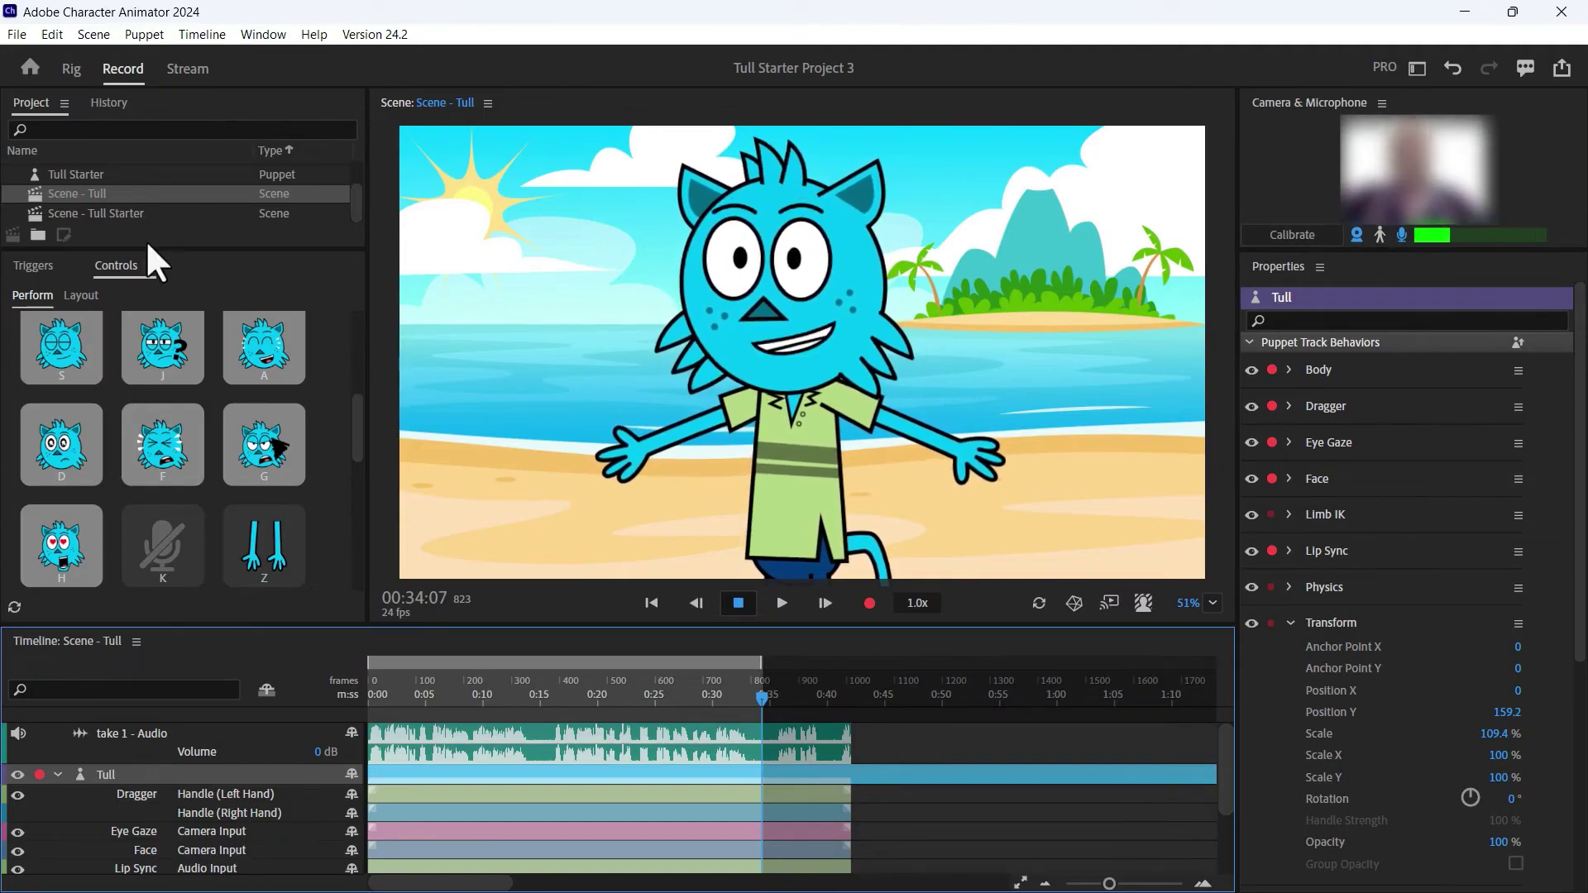
{"action": "mouse_move", "coordinate": [629, 459]}
{"action": "left_mouse_down"}
{"action": "mouse_move", "coordinate": [645, 469]}
{"action": "mouse_move", "coordinate": [627, 429]}
{"action": "left_mouse_up"}
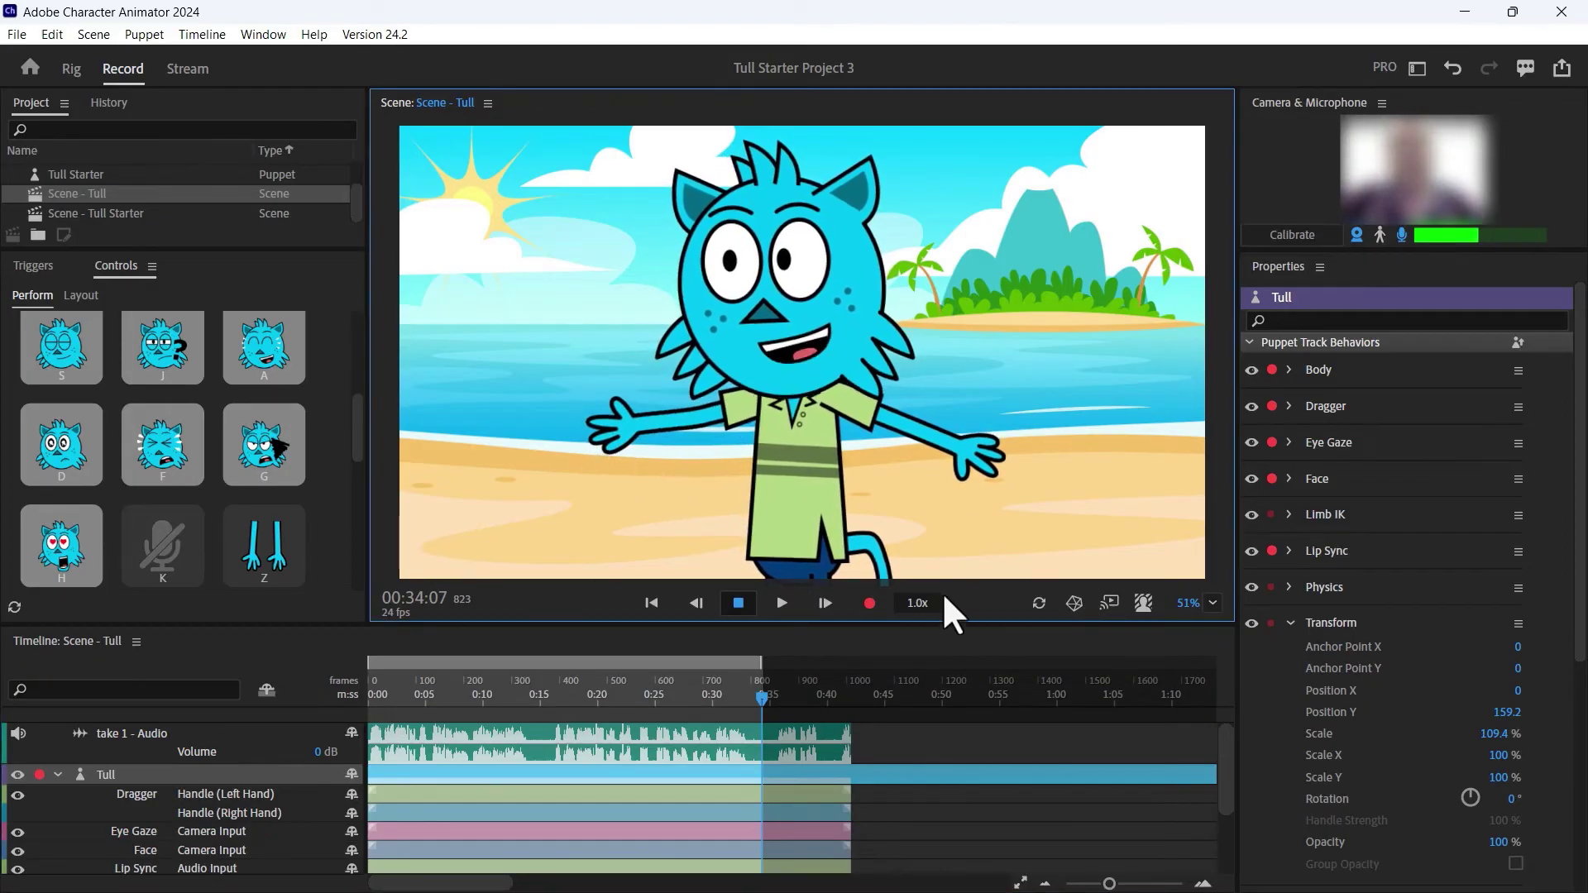
{"action": "left_click", "coordinate": [1143, 601]}
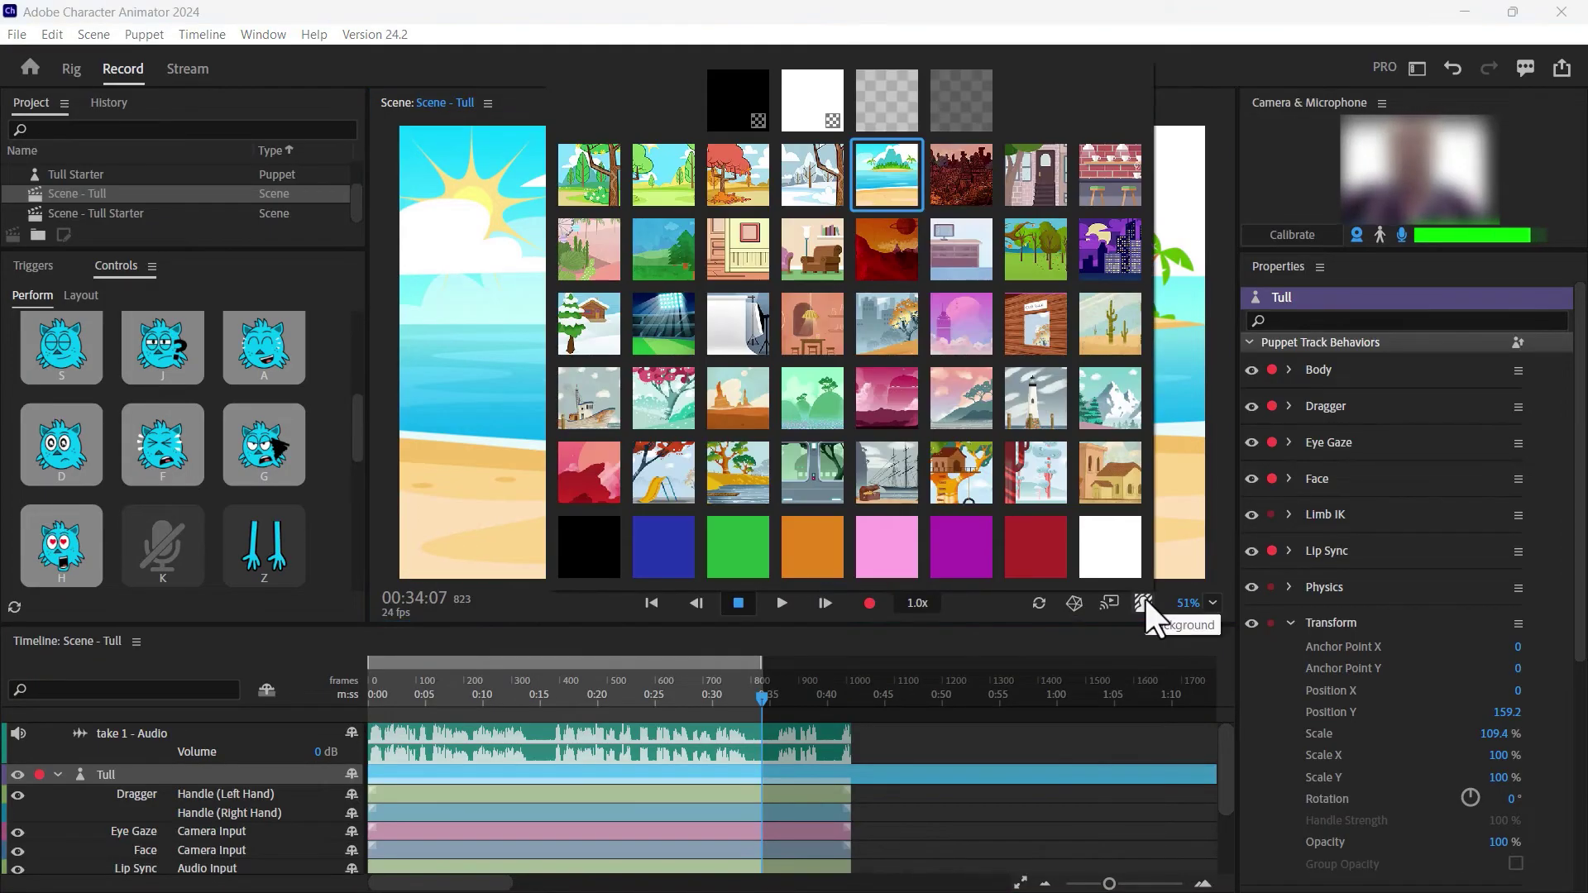
{"action": "left_click", "coordinate": [1193, 518]}
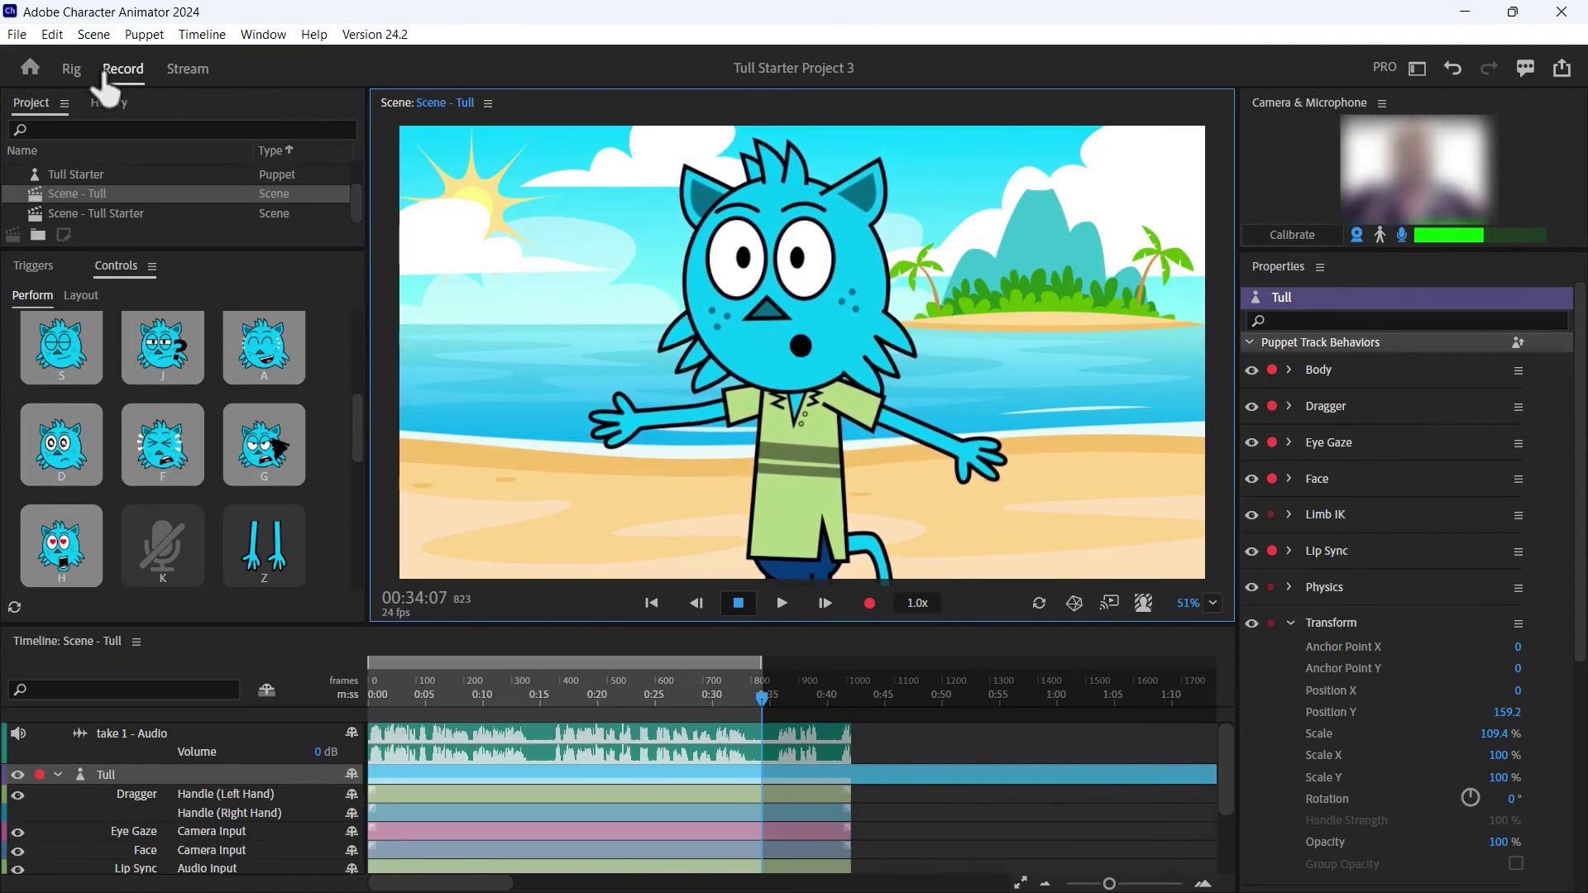
- Look over the Stream workspace and the Tull puppet's layer structure in the Rig workspace
{"action": "left_click", "coordinate": [190, 72]}
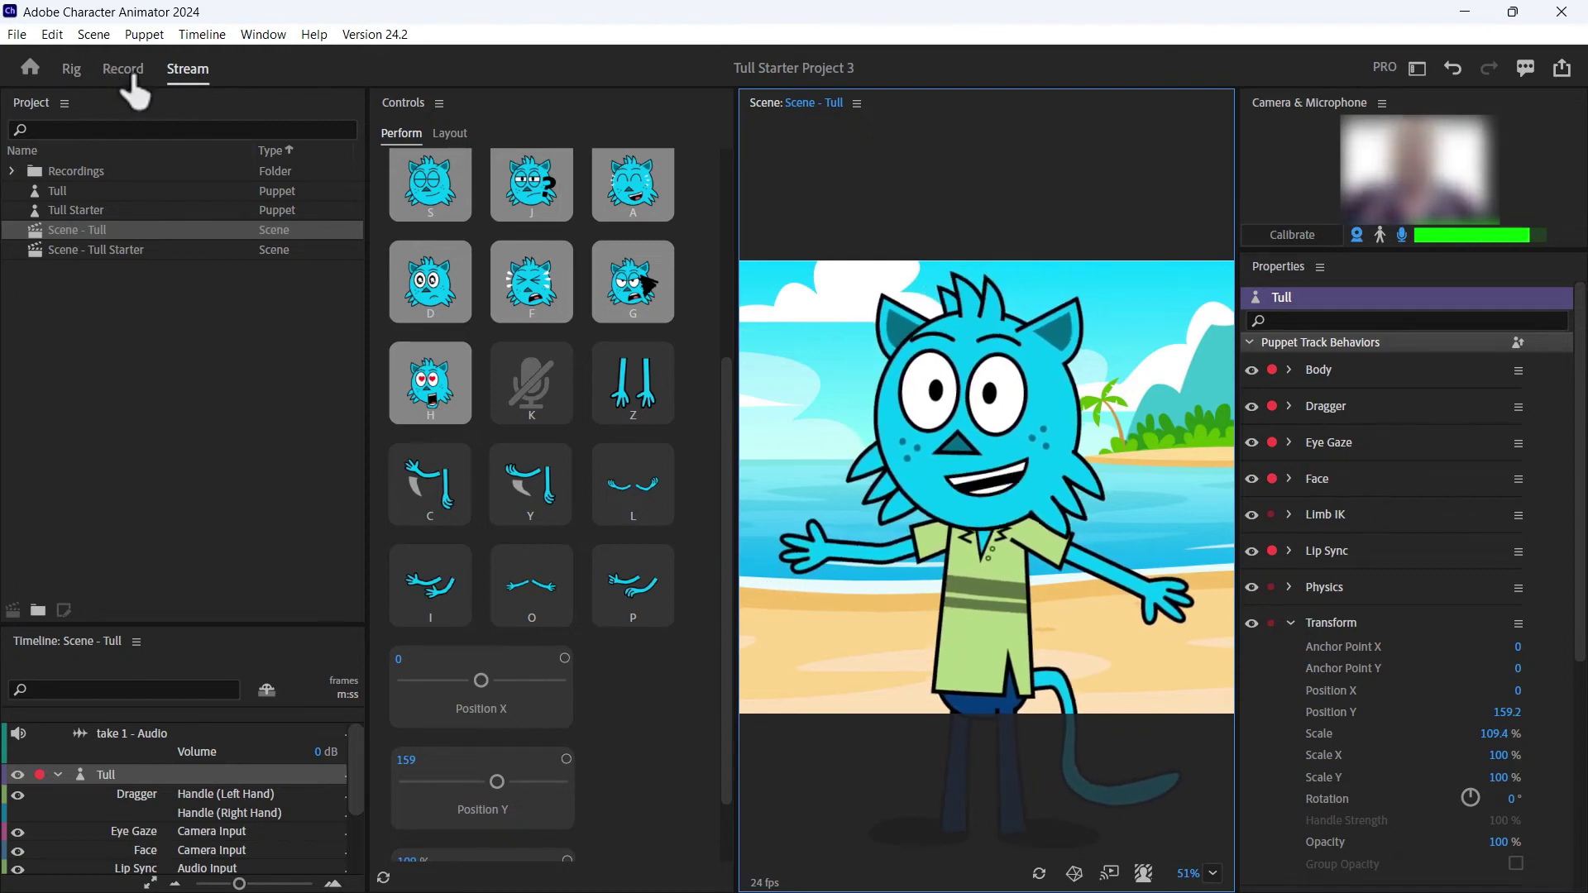
{"action": "left_click", "coordinate": [129, 73]}
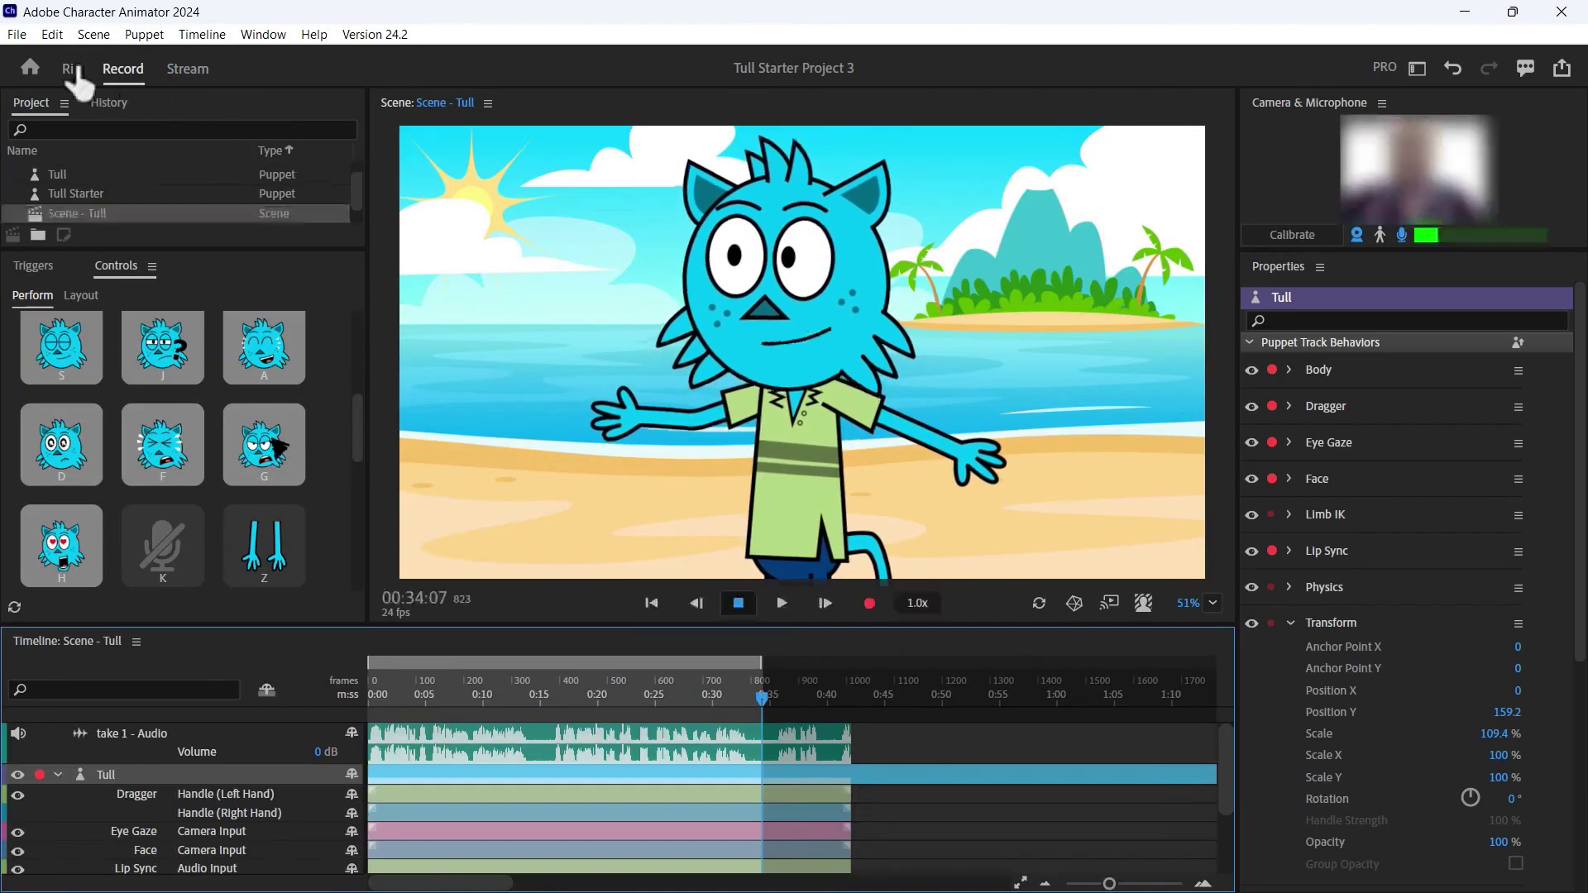
{"action": "left_click", "coordinate": [71, 69]}
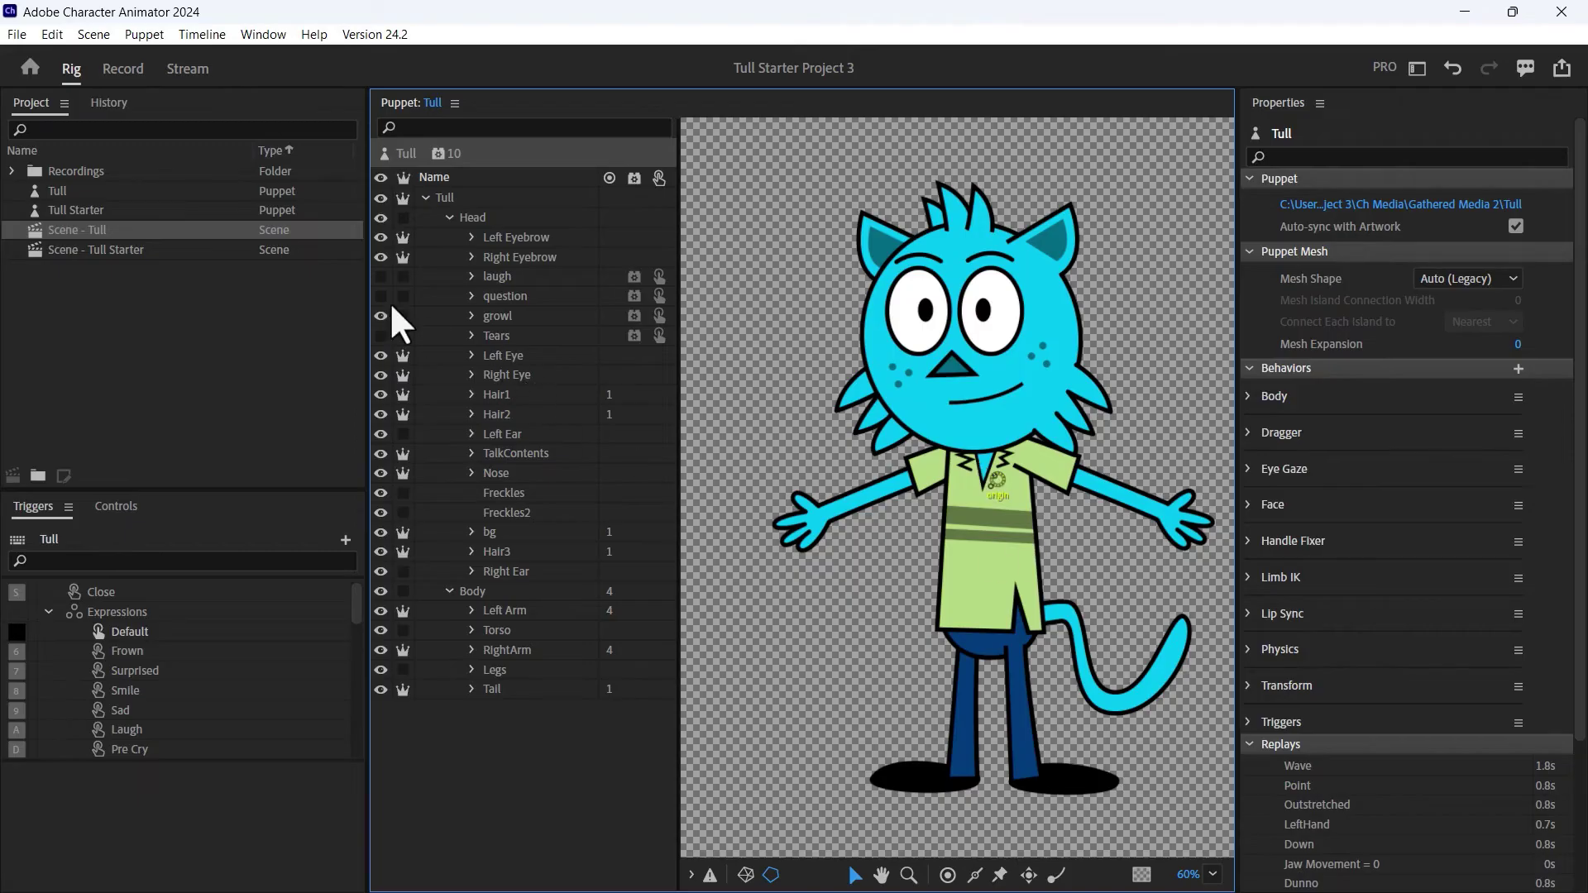
- Open the Puppet Maker from the example puppets on the home screen
{"action": "left_click", "coordinate": [32, 66]}
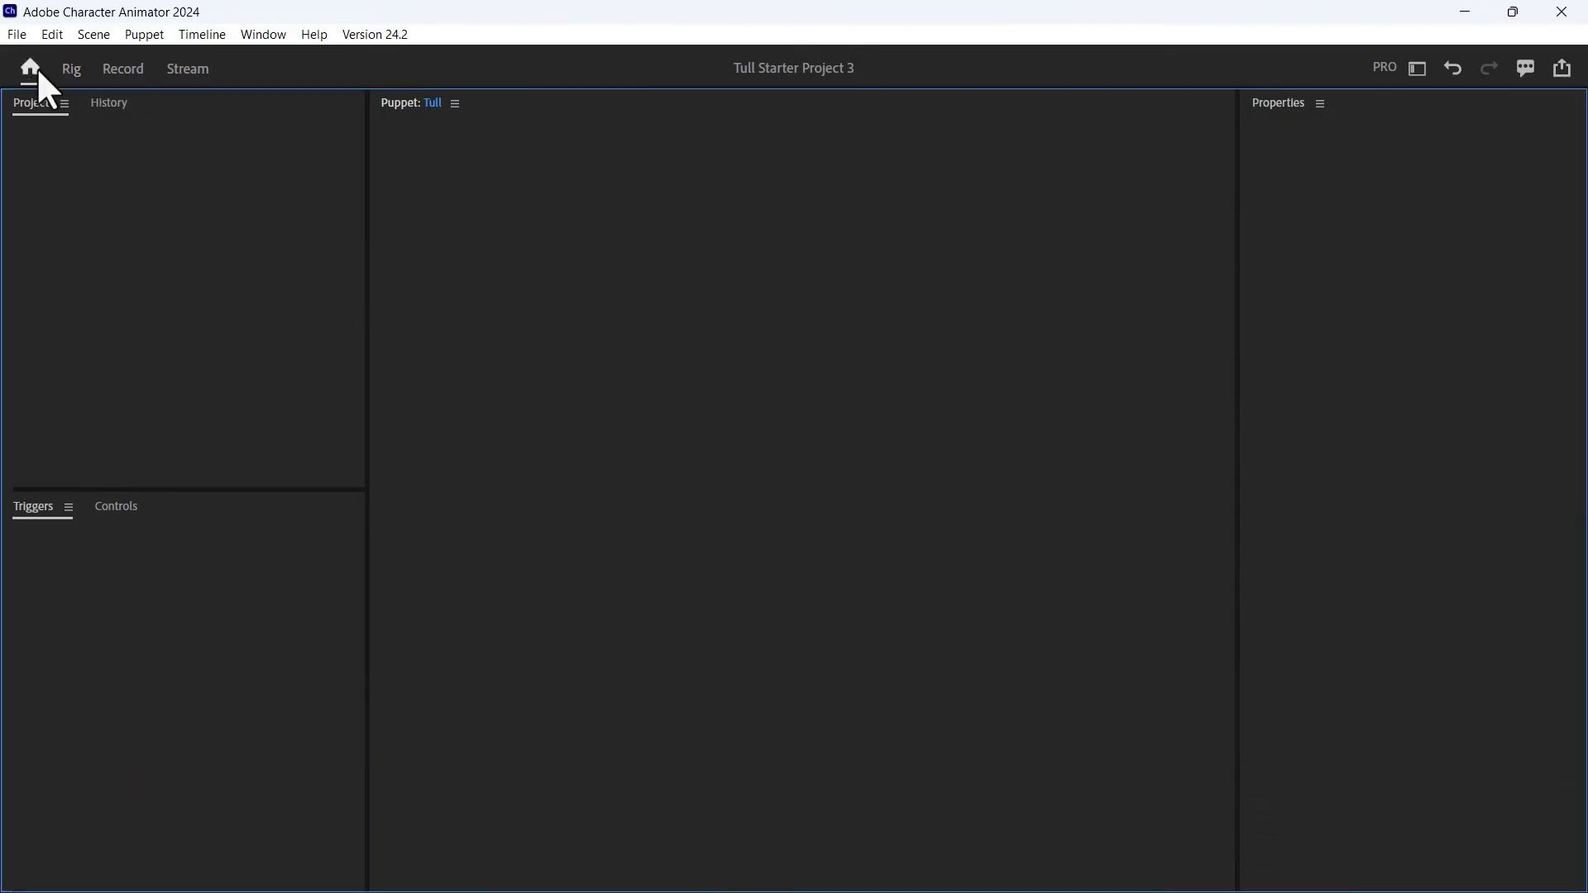
{"action": "left_click", "coordinate": [32, 68]}
{"action": "left_click", "coordinate": [28, 62]}
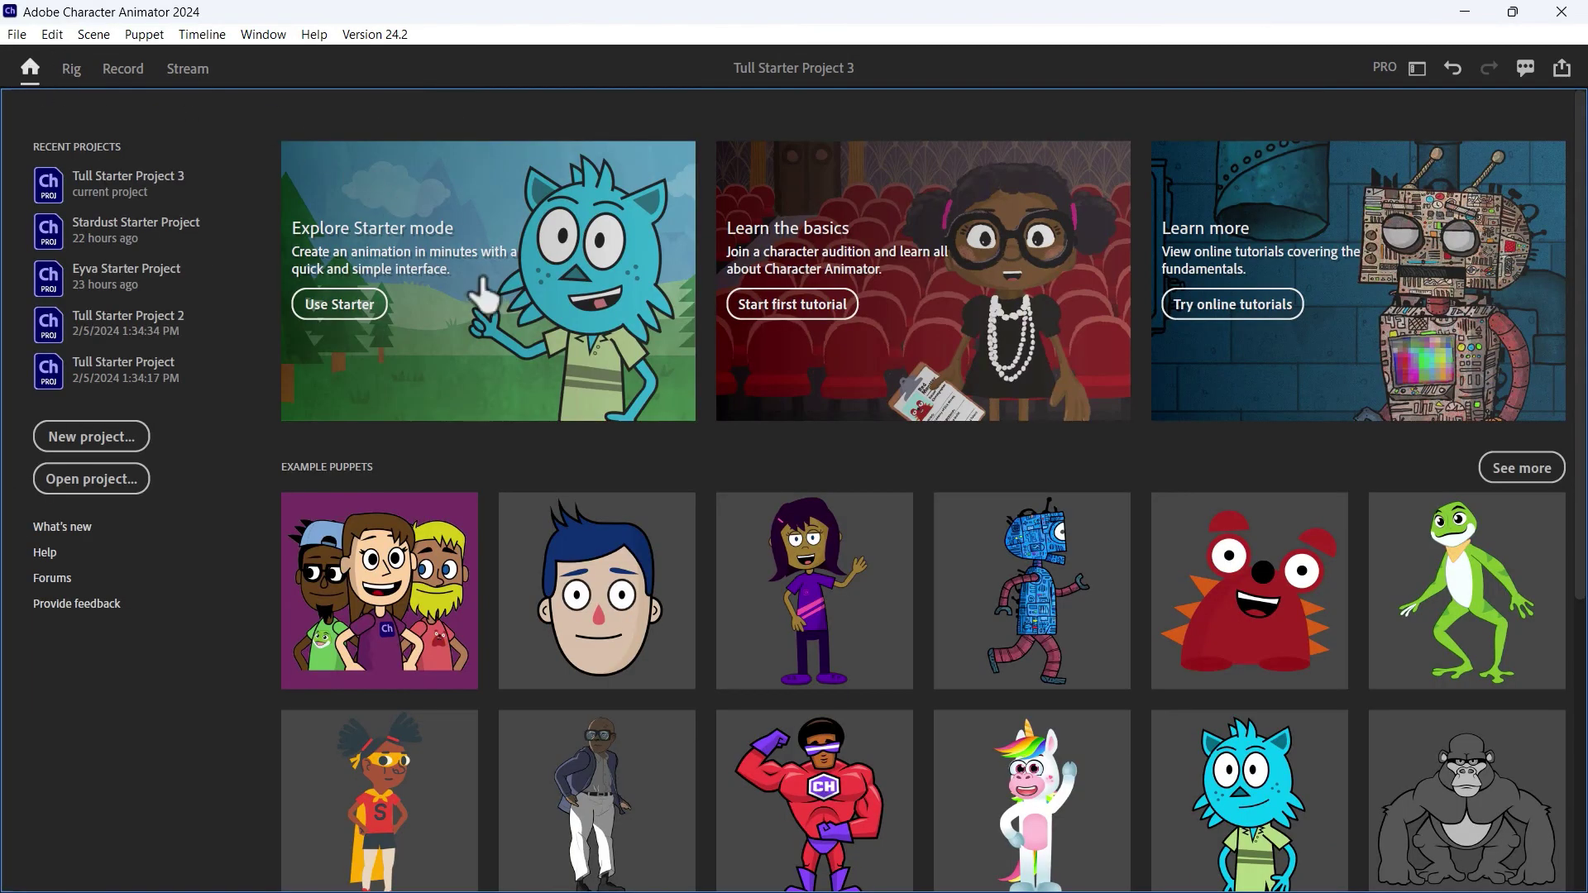
{"action": "mouse_move", "coordinate": [430, 537]}
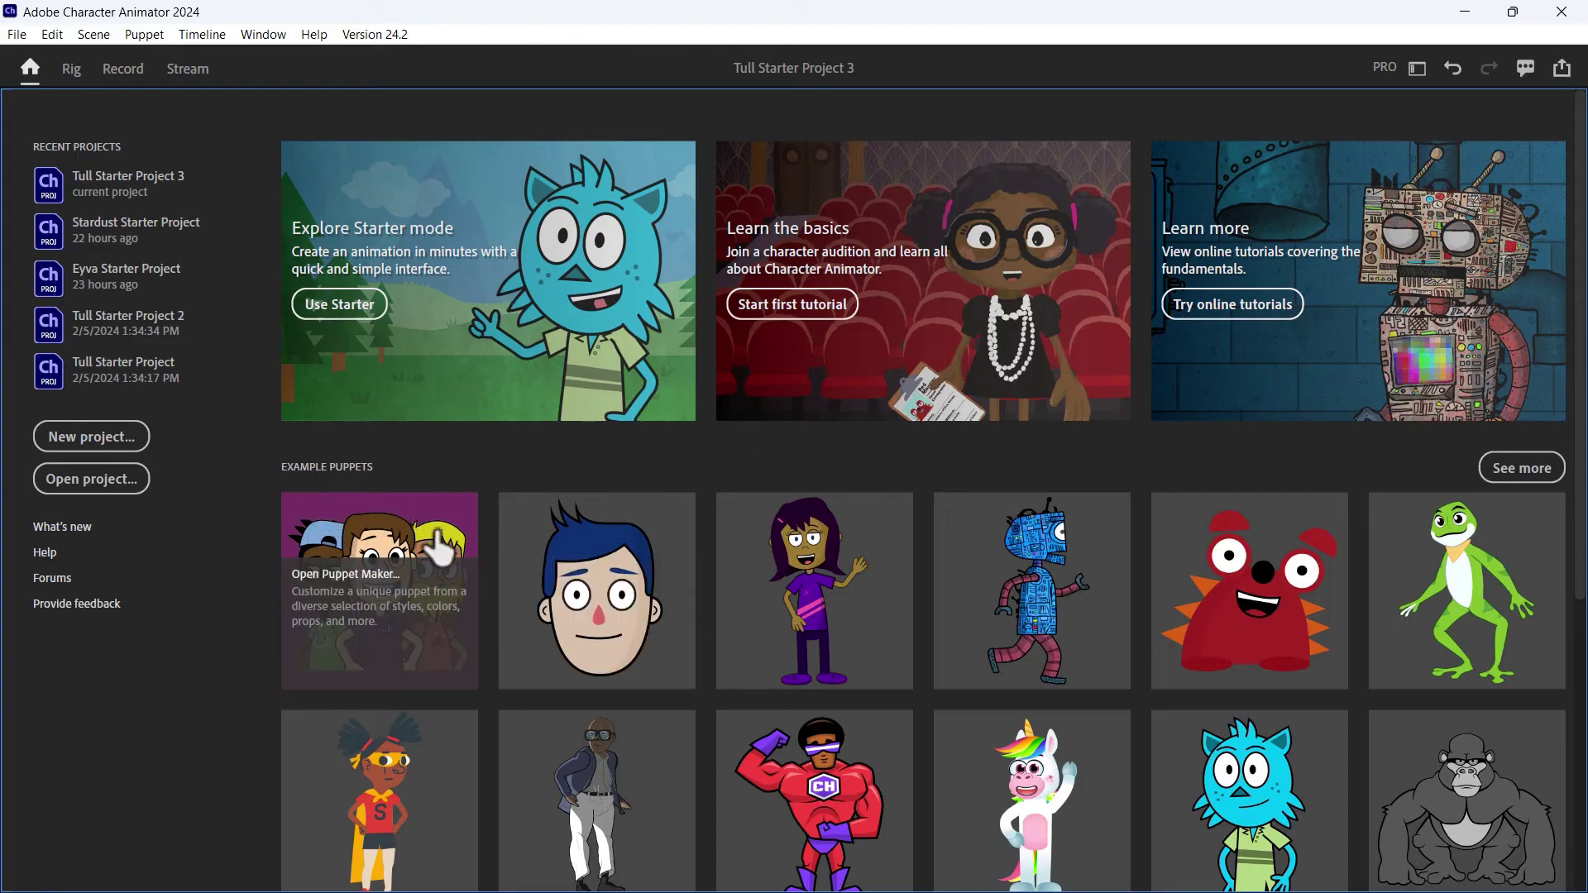
{"action": "left_click", "coordinate": [364, 585]}
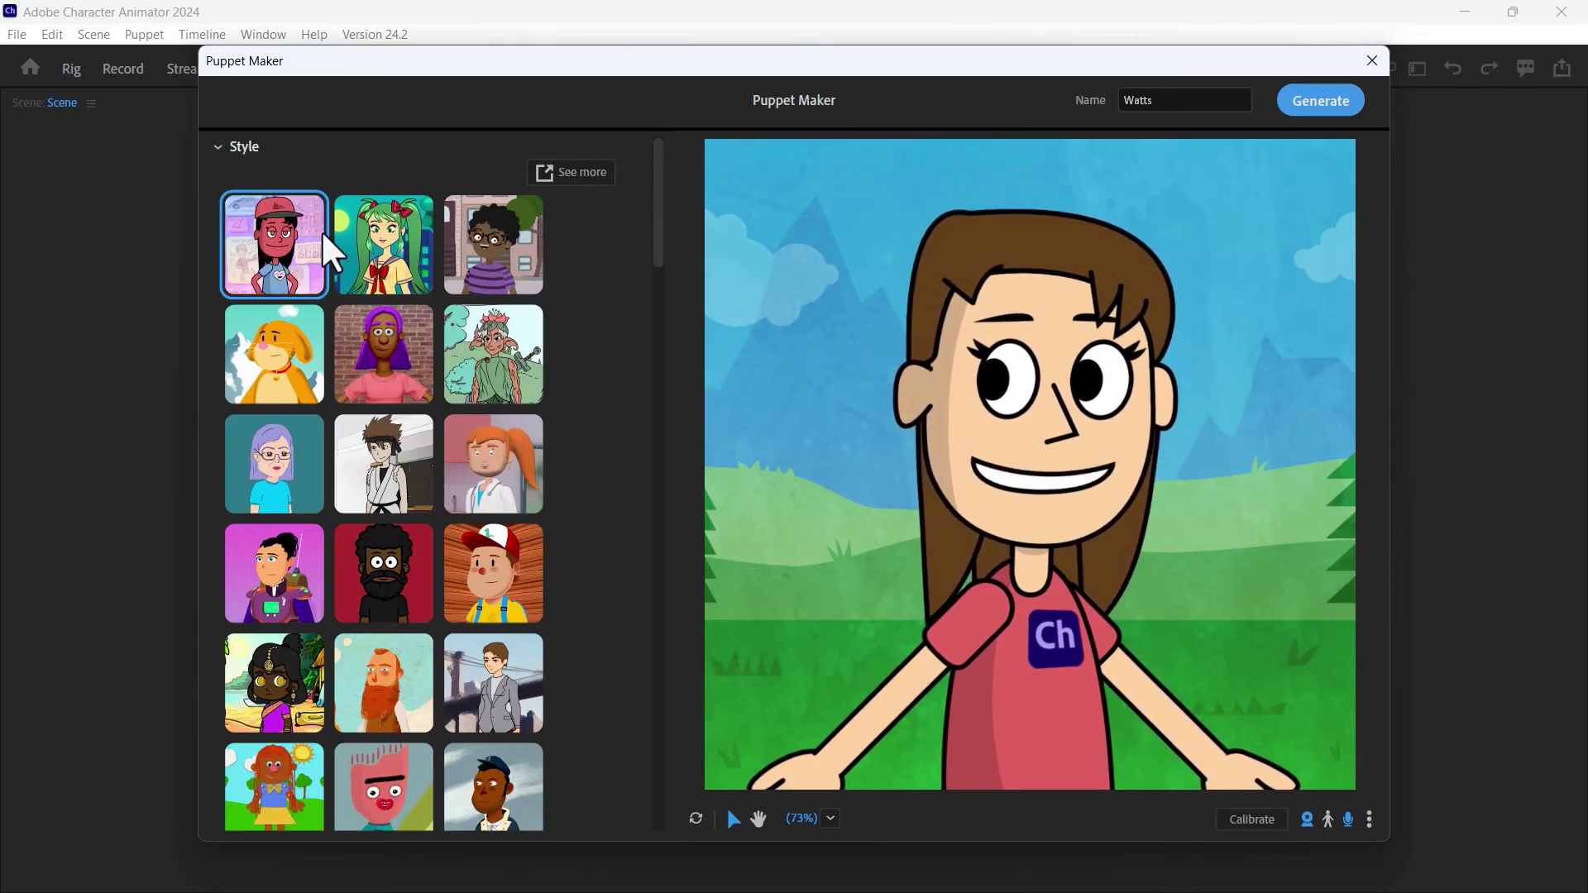
- Preview the Kyo puppet style, choose the Proteus style instead and collapse the style choices
{"action": "left_click", "coordinate": [418, 269]}
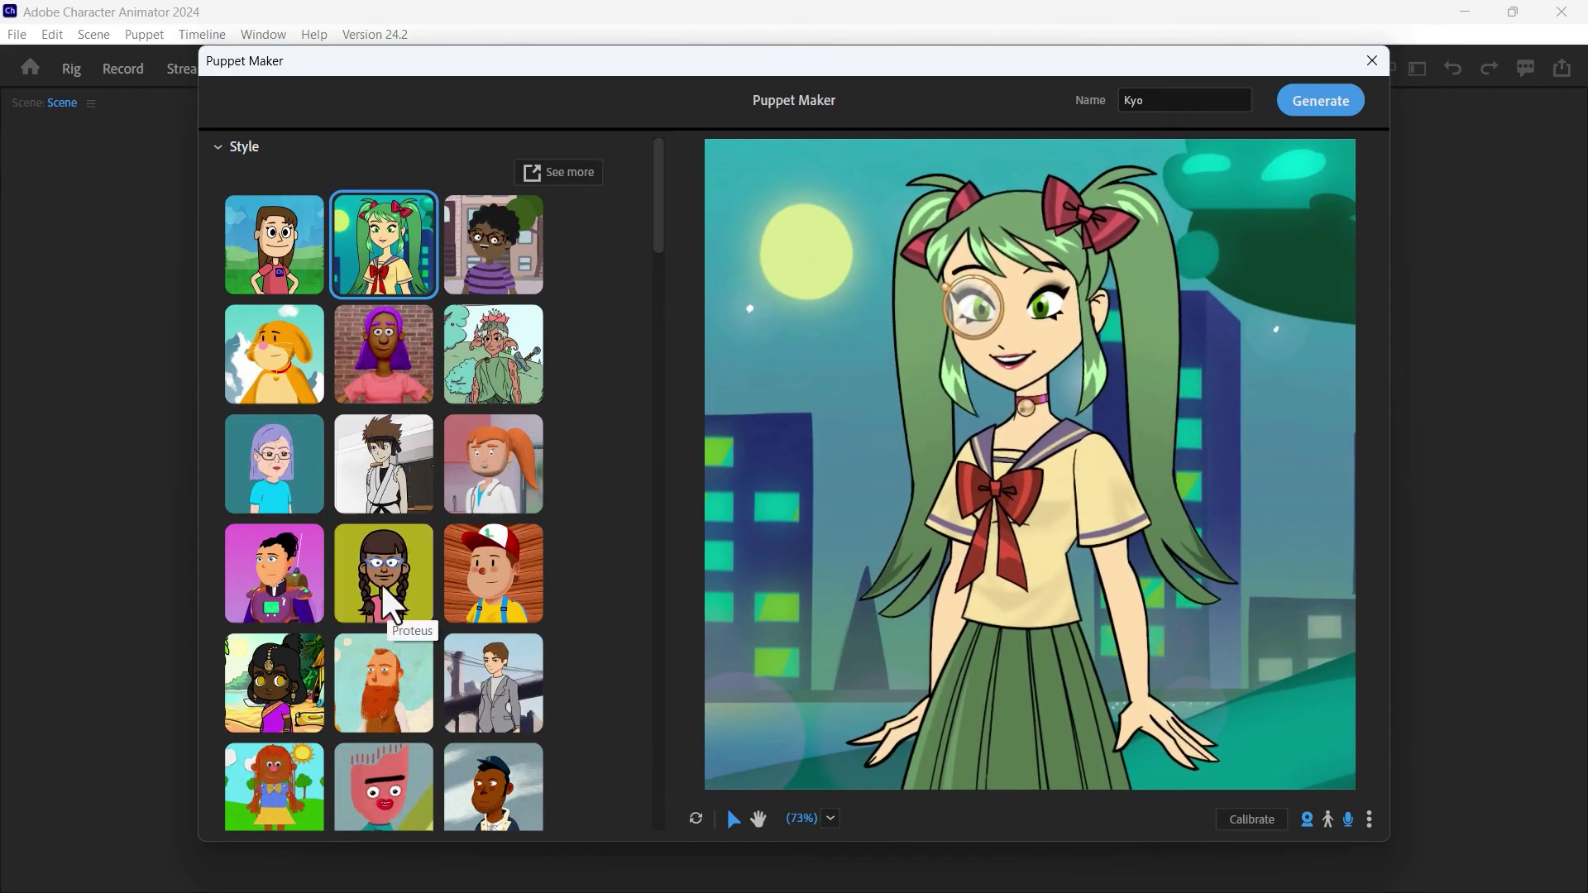
{"action": "left_click", "coordinate": [382, 590]}
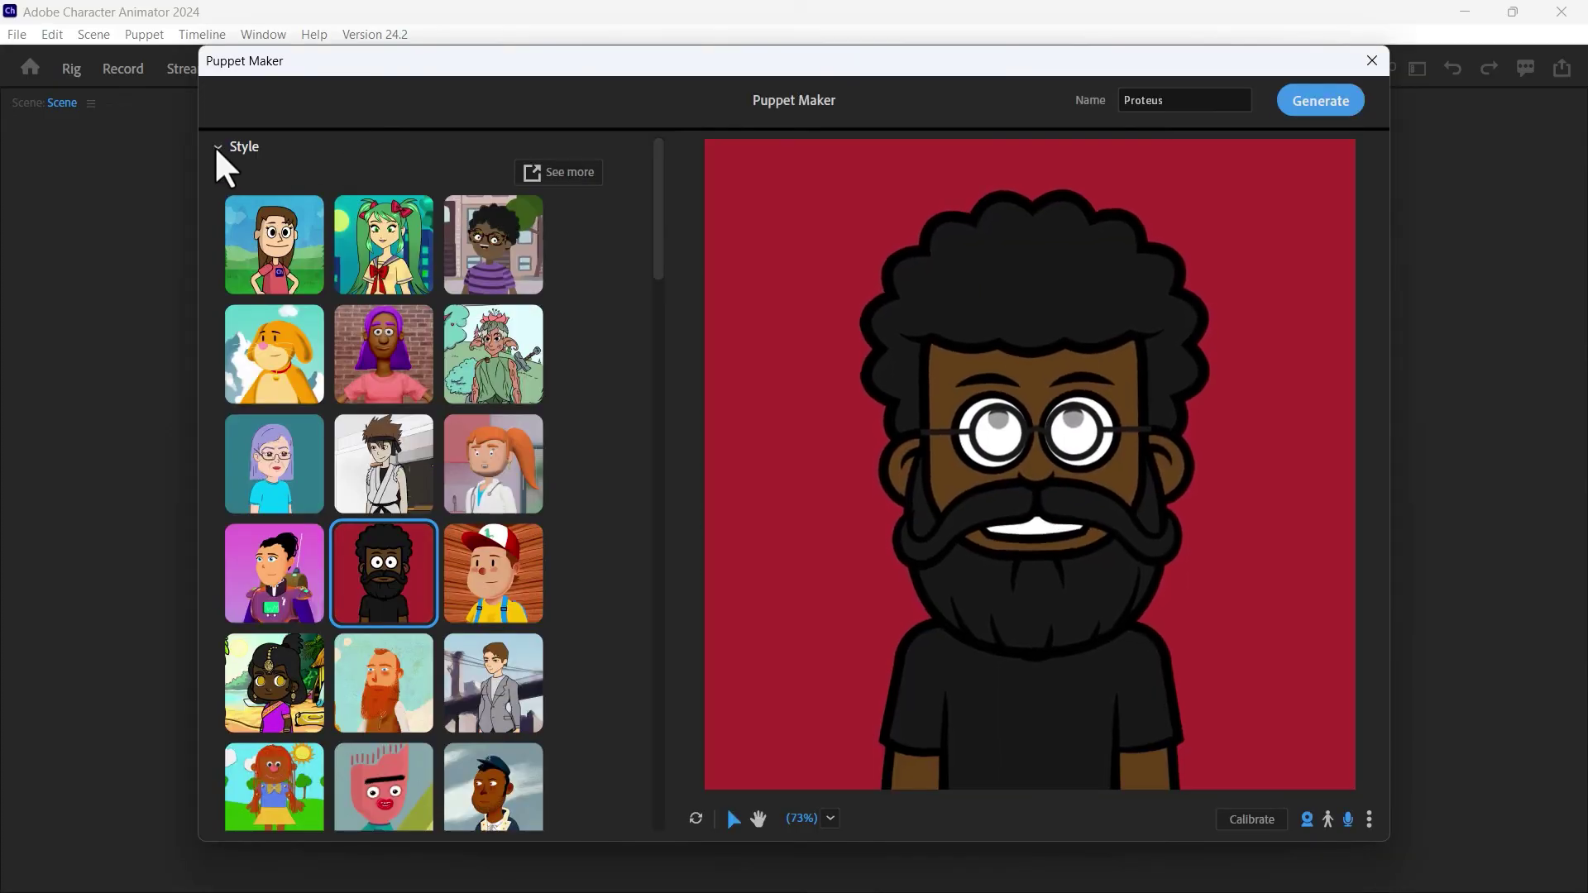
{"action": "left_click", "coordinate": [217, 151]}
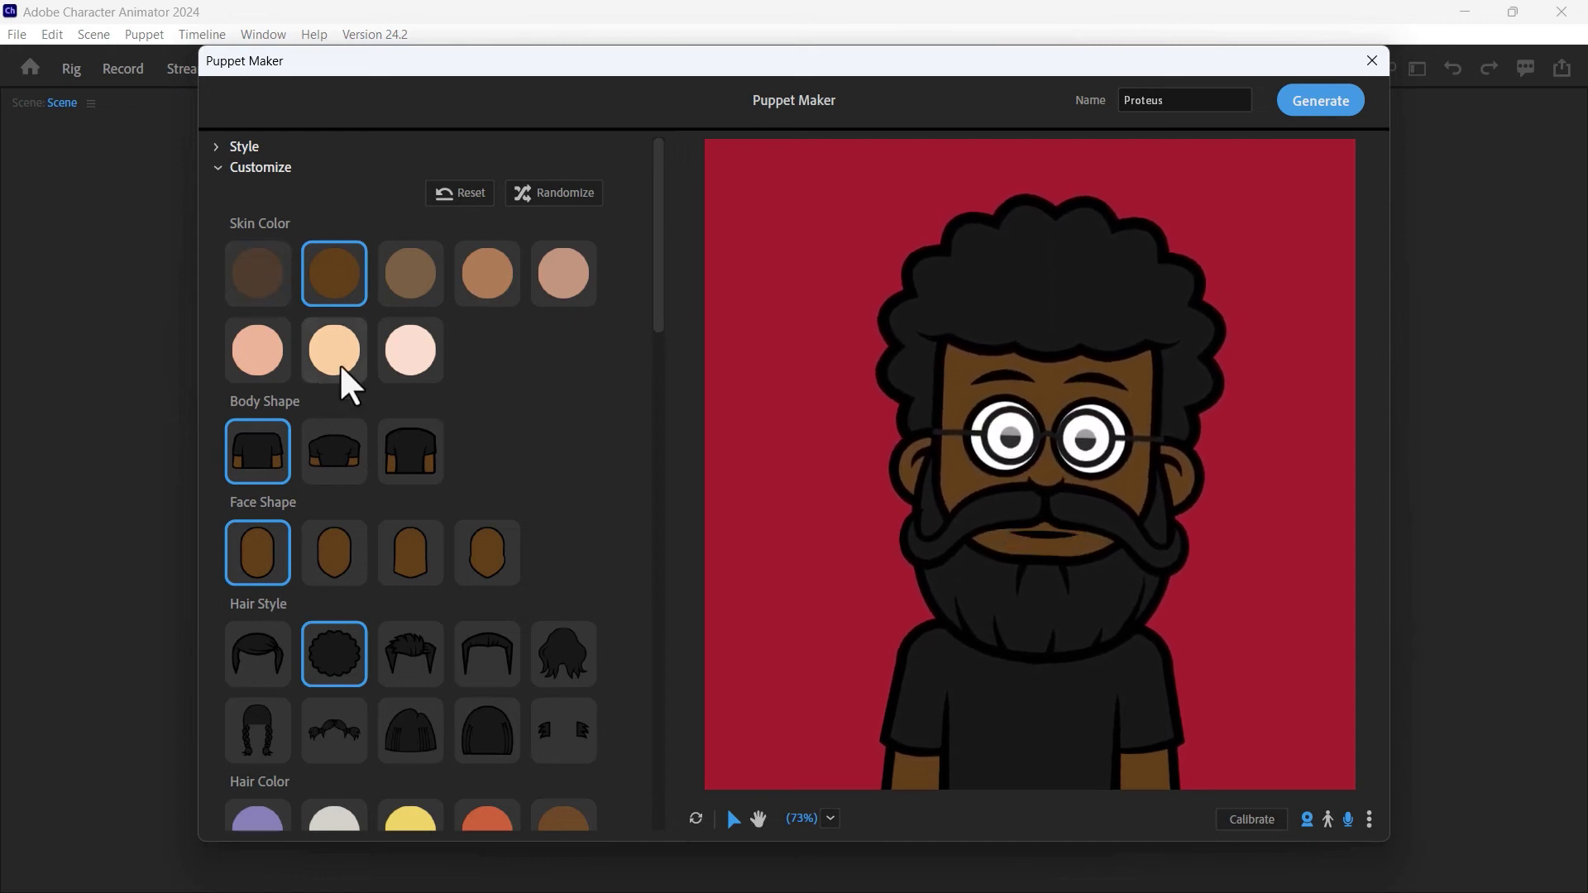
- Give the puppet a light pinkish skin color, the broad rounded body shape and the angular face shape
{"action": "left_click", "coordinate": [259, 361]}
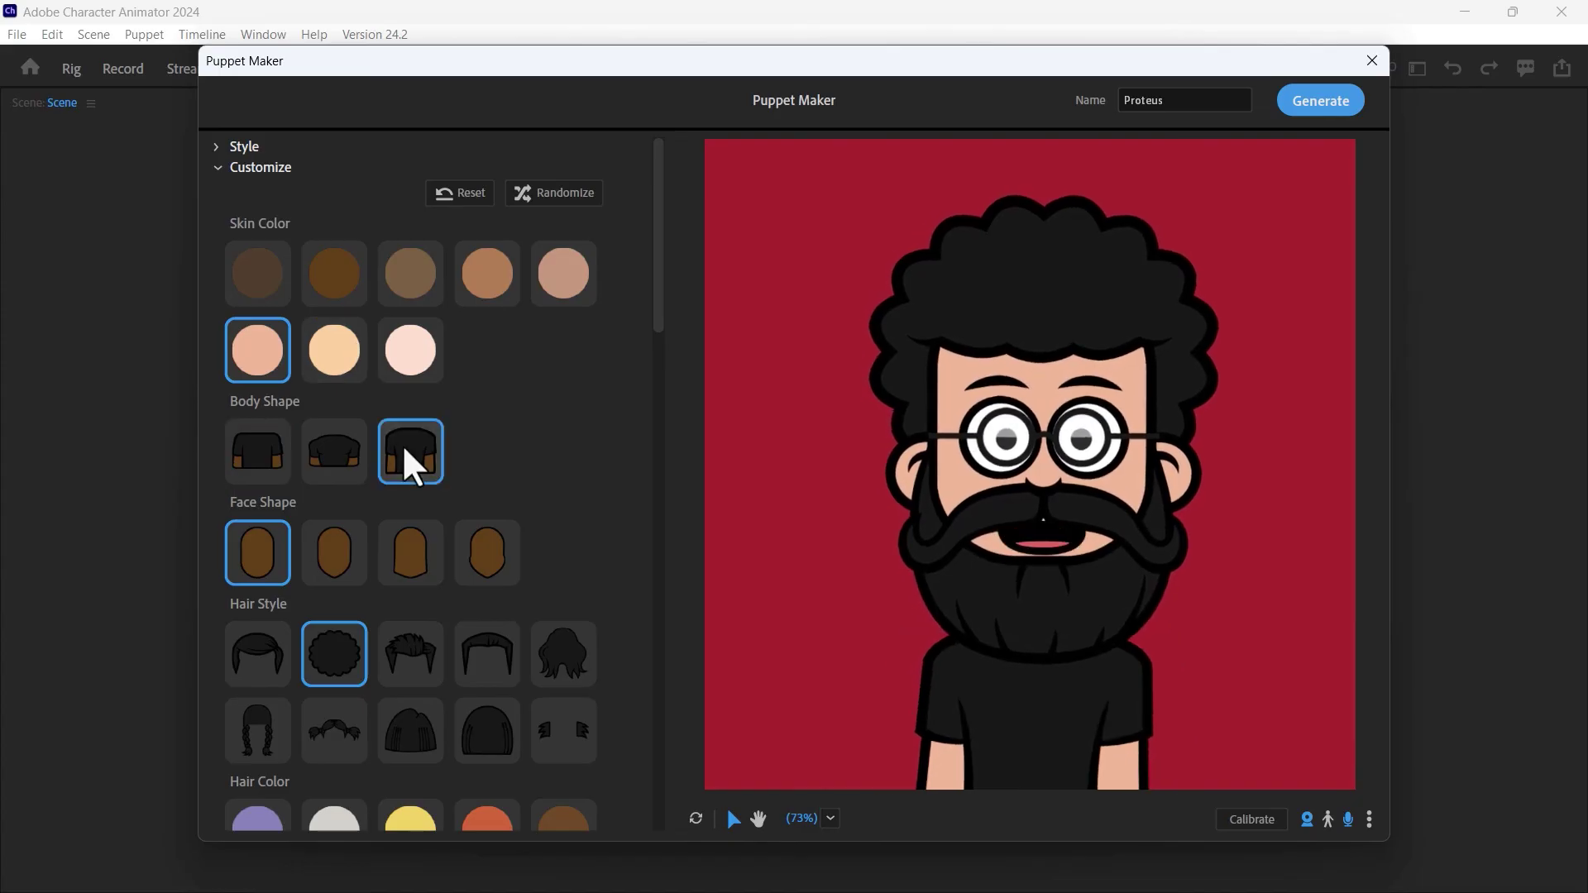
{"action": "left_click", "coordinate": [334, 450]}
{"action": "left_click", "coordinate": [343, 573]}
- Give the puppet the short side-swept hair style in brown
{"action": "scroll", "coordinate": [330, 612], "scroll_direction": "down", "scroll_amount": 1}
{"action": "left_click", "coordinate": [262, 644]}
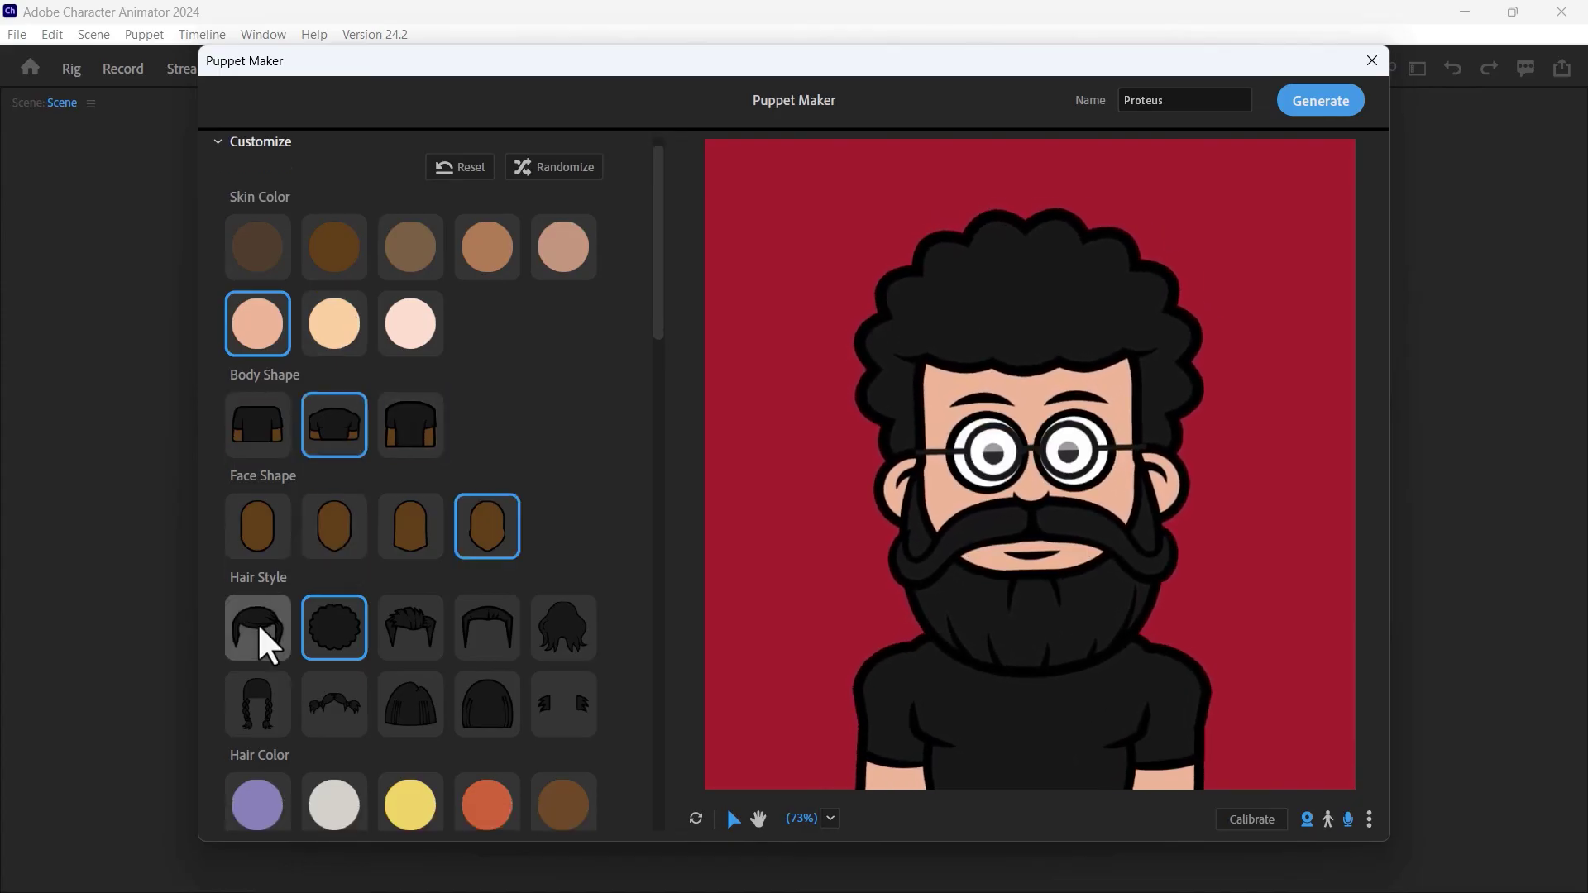
{"action": "scroll", "coordinate": [372, 653], "scroll_direction": "down", "scroll_amount": 3}
{"action": "left_click", "coordinate": [411, 649]}
{"action": "left_click", "coordinate": [563, 648]}
{"action": "scroll", "coordinate": [496, 636], "scroll_direction": "down", "scroll_amount": 4}
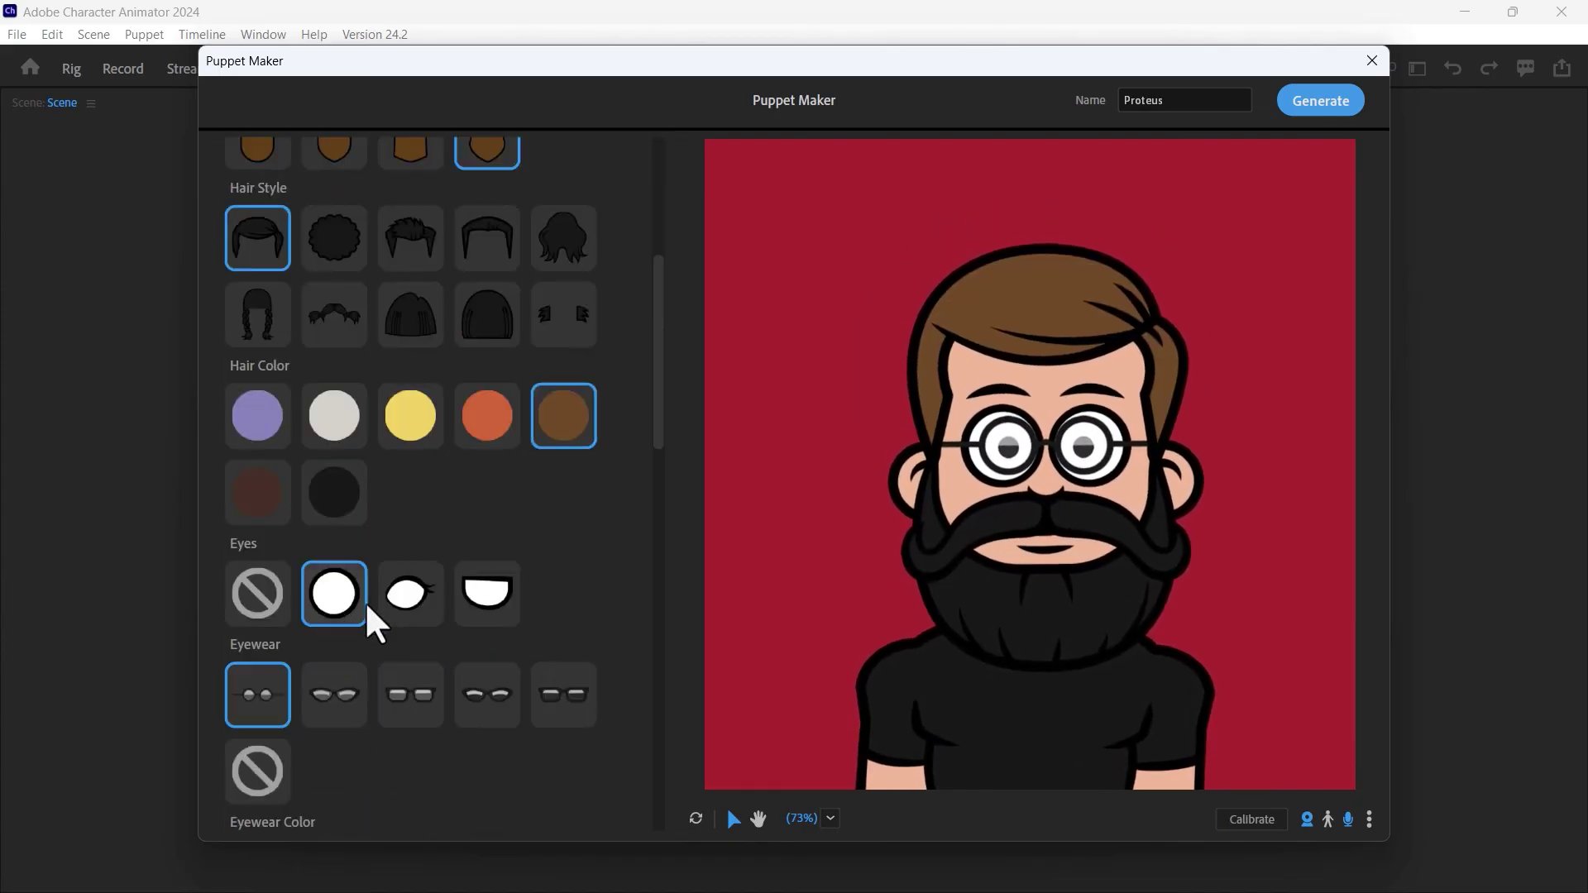
- Remove the puppet's eyewear, and try the earring styles before choosing no earrings
{"action": "left_click", "coordinate": [262, 774]}
{"action": "scroll", "coordinate": [339, 728], "scroll_direction": "down", "scroll_amount": 5}
{"action": "left_click", "coordinate": [259, 646]}
{"action": "left_click", "coordinate": [344, 653]}
{"action": "left_click", "coordinate": [259, 659]}
{"action": "left_click", "coordinate": [415, 659]}
- Choose the angular nose shape for the puppet
{"action": "scroll", "coordinate": [373, 620], "scroll_direction": "down", "scroll_amount": 4}
{"action": "left_click", "coordinate": [329, 583]}
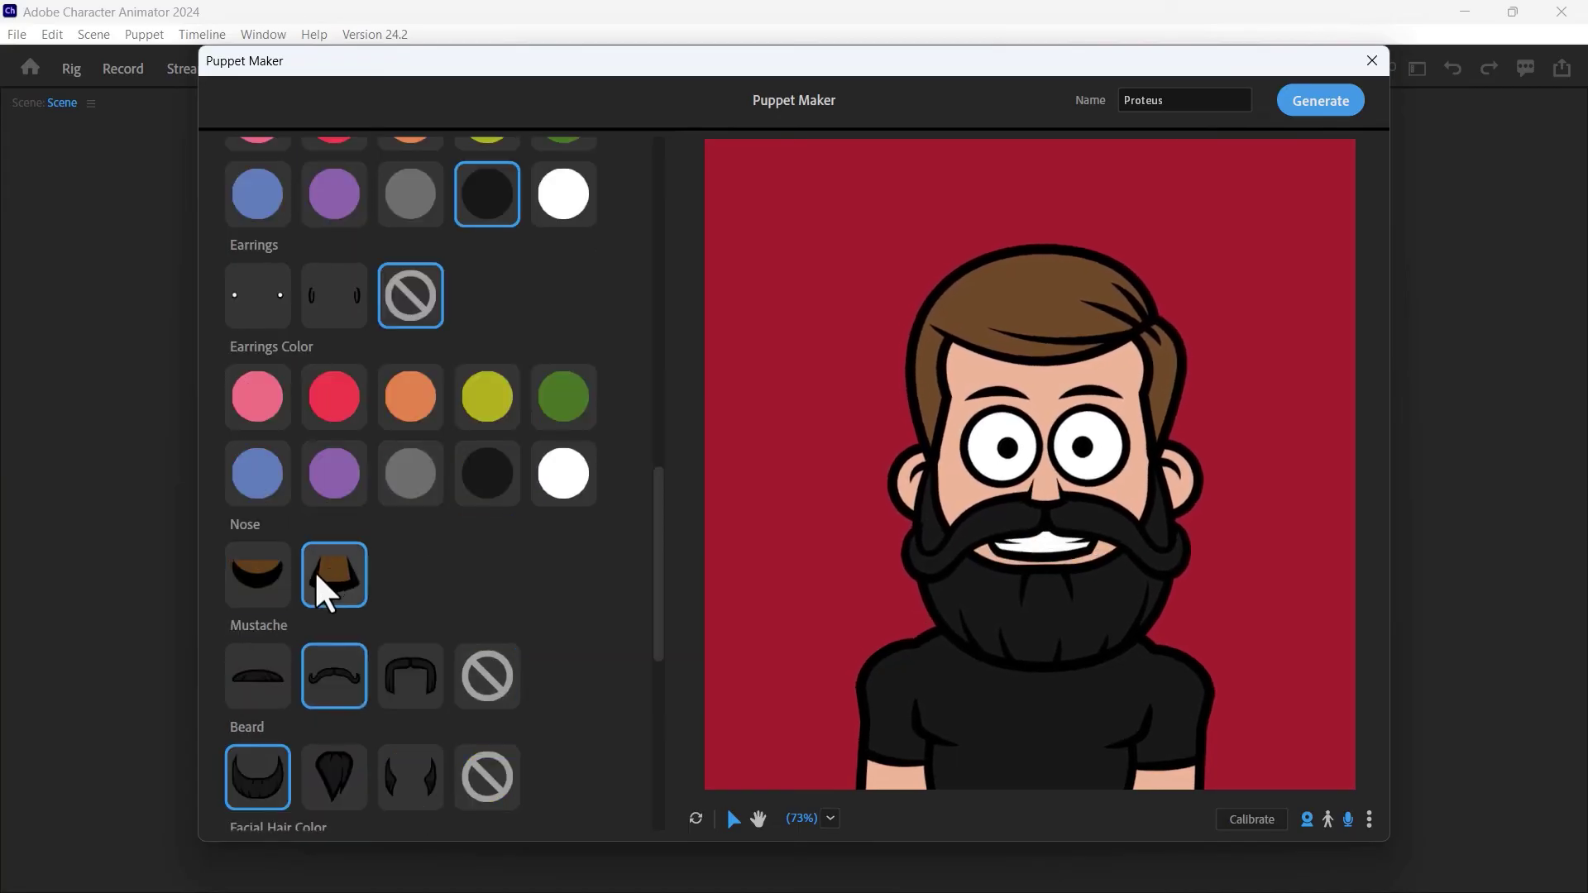
- Switch the puppet to the rounded nose, try the horseshoe mustache, and remove both the mustache and the beard
{"action": "left_click", "coordinate": [253, 583]}
{"action": "left_click", "coordinate": [404, 688]}
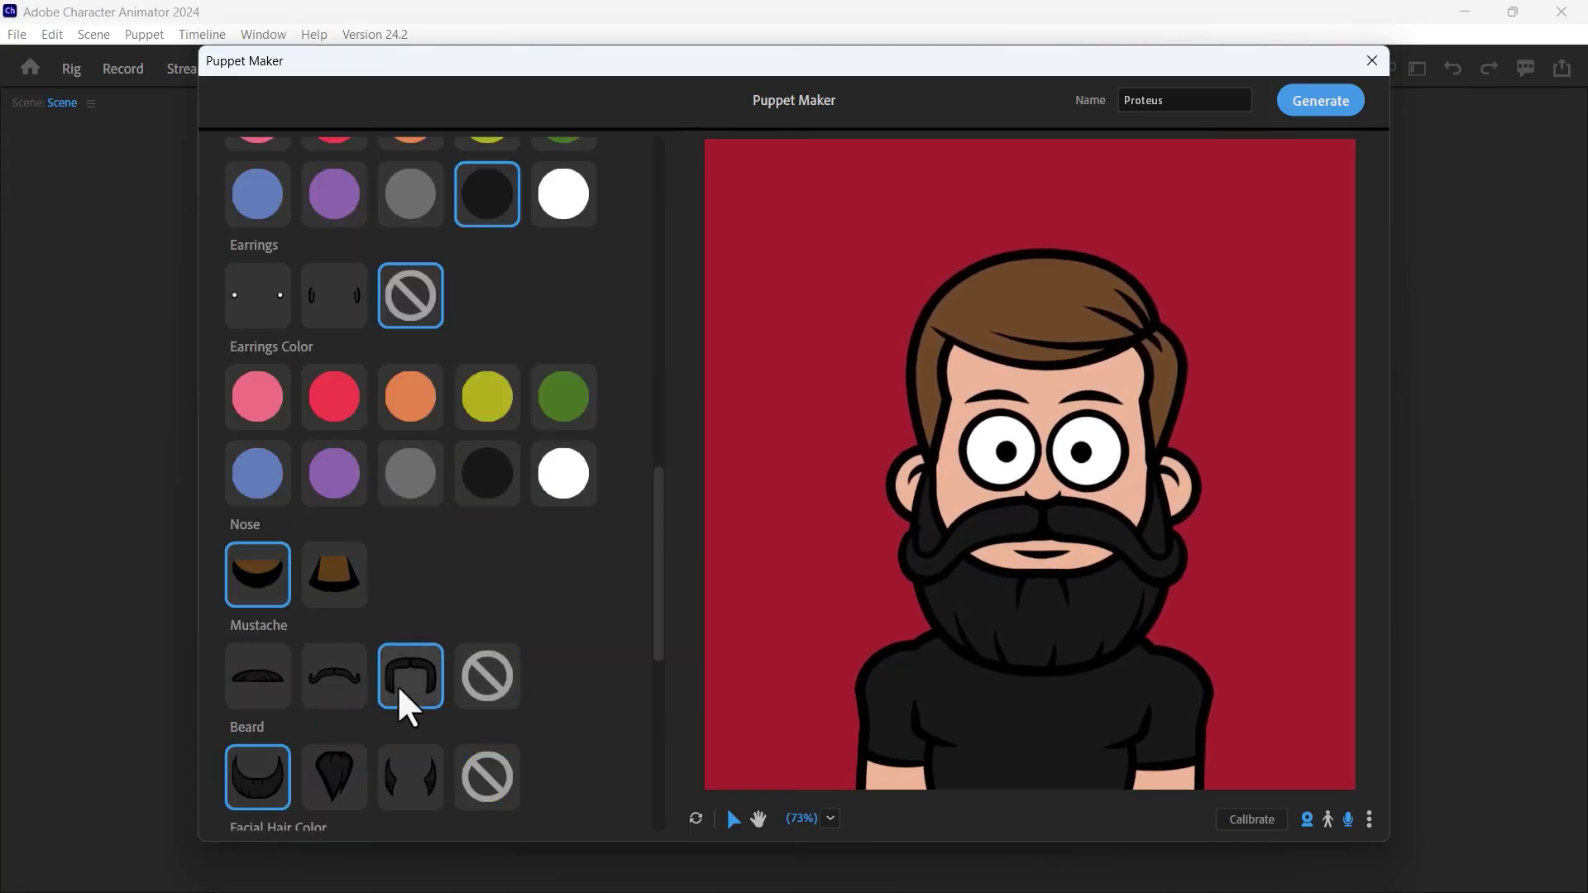
{"action": "left_click", "coordinate": [486, 688]}
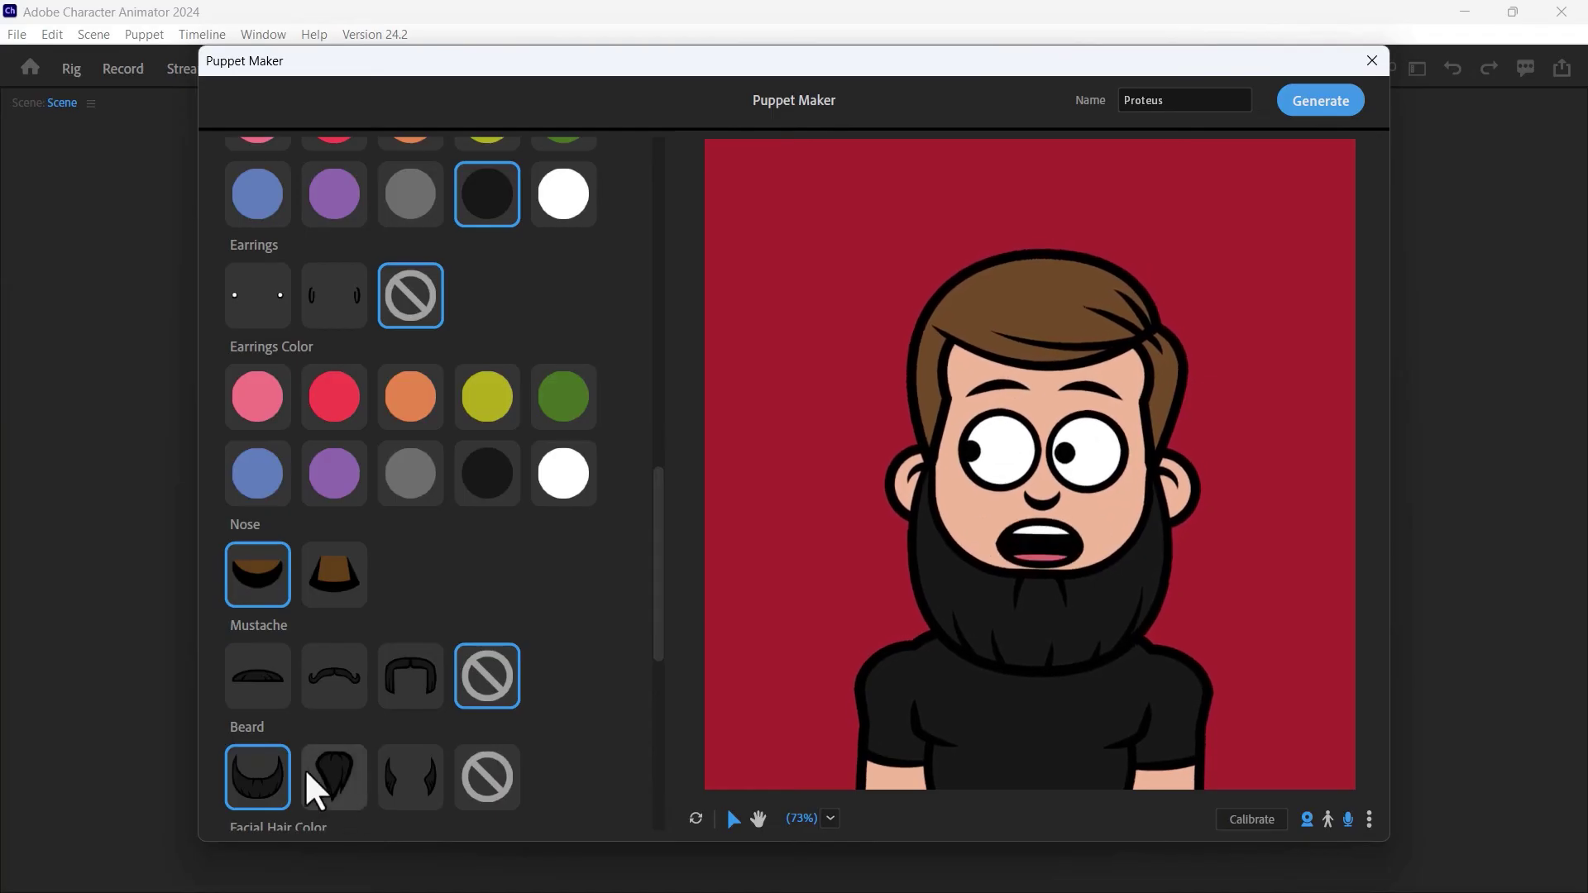
{"action": "left_click", "coordinate": [487, 773]}
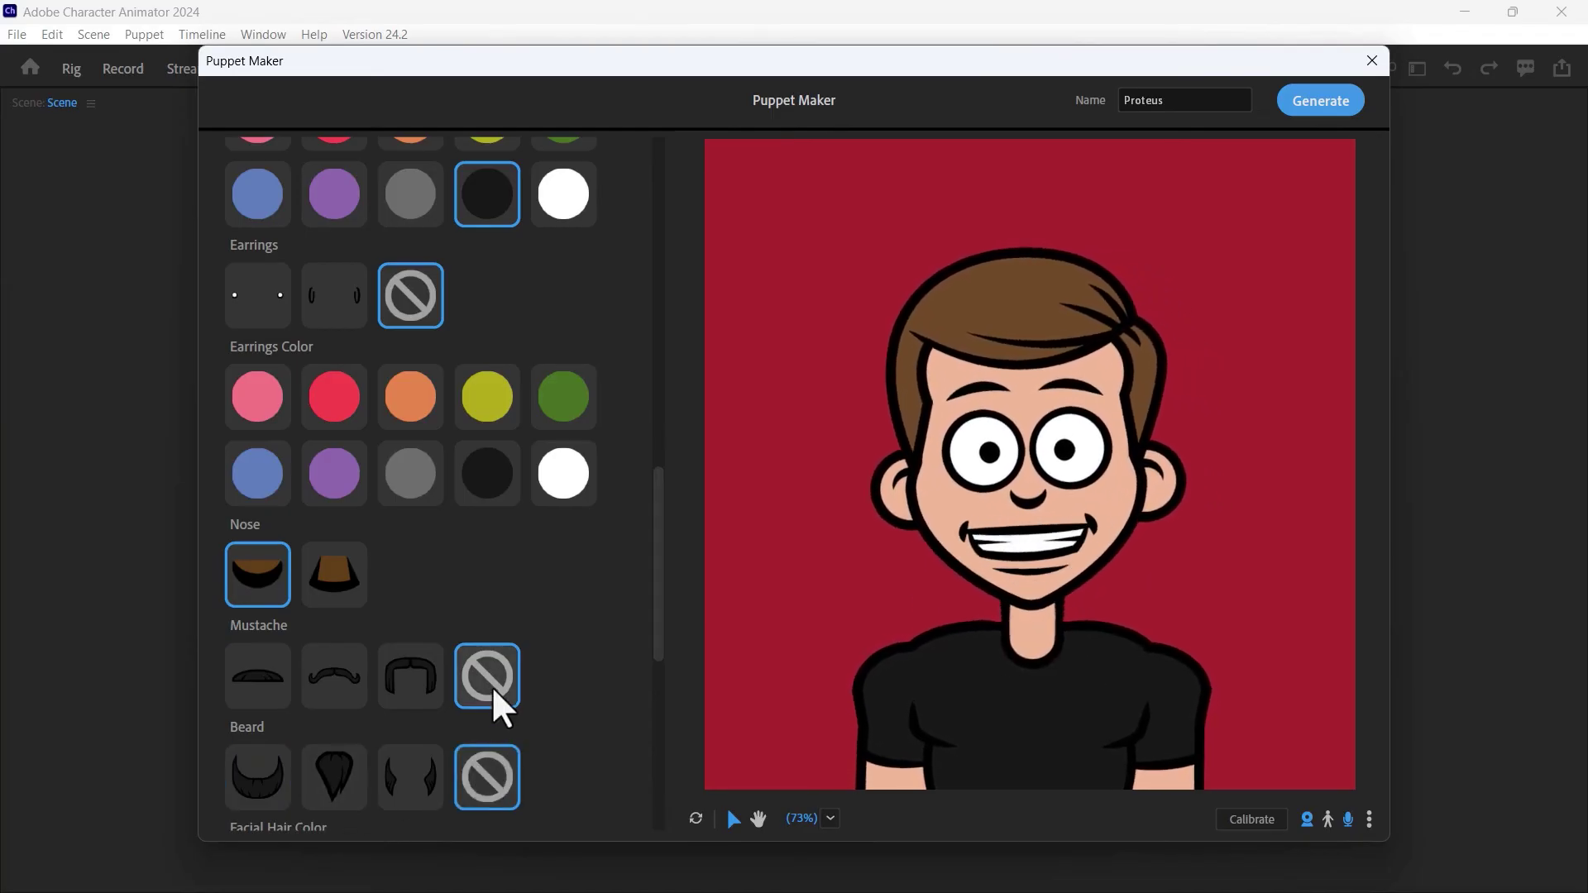
- Try the orange and black shirt colors and give the puppet a blue shirt
{"action": "scroll", "coordinate": [497, 694], "scroll_direction": "down", "scroll_amount": 5}
{"action": "scroll", "coordinate": [460, 532], "scroll_direction": "down", "scroll_amount": 1}
{"action": "left_click", "coordinate": [405, 481]}
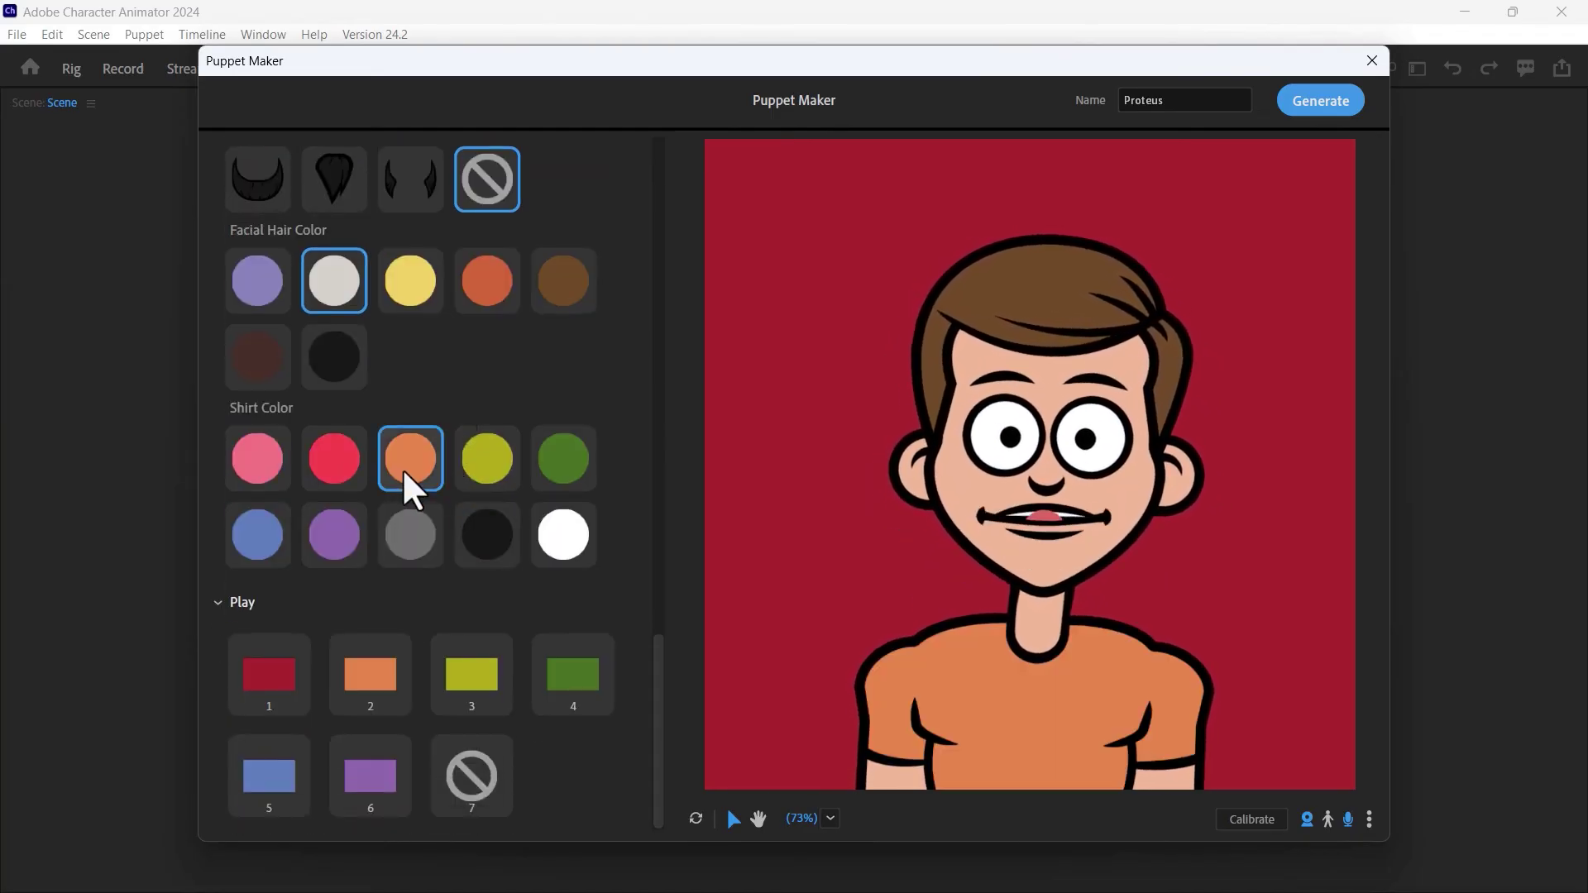
{"action": "left_click", "coordinate": [487, 533]}
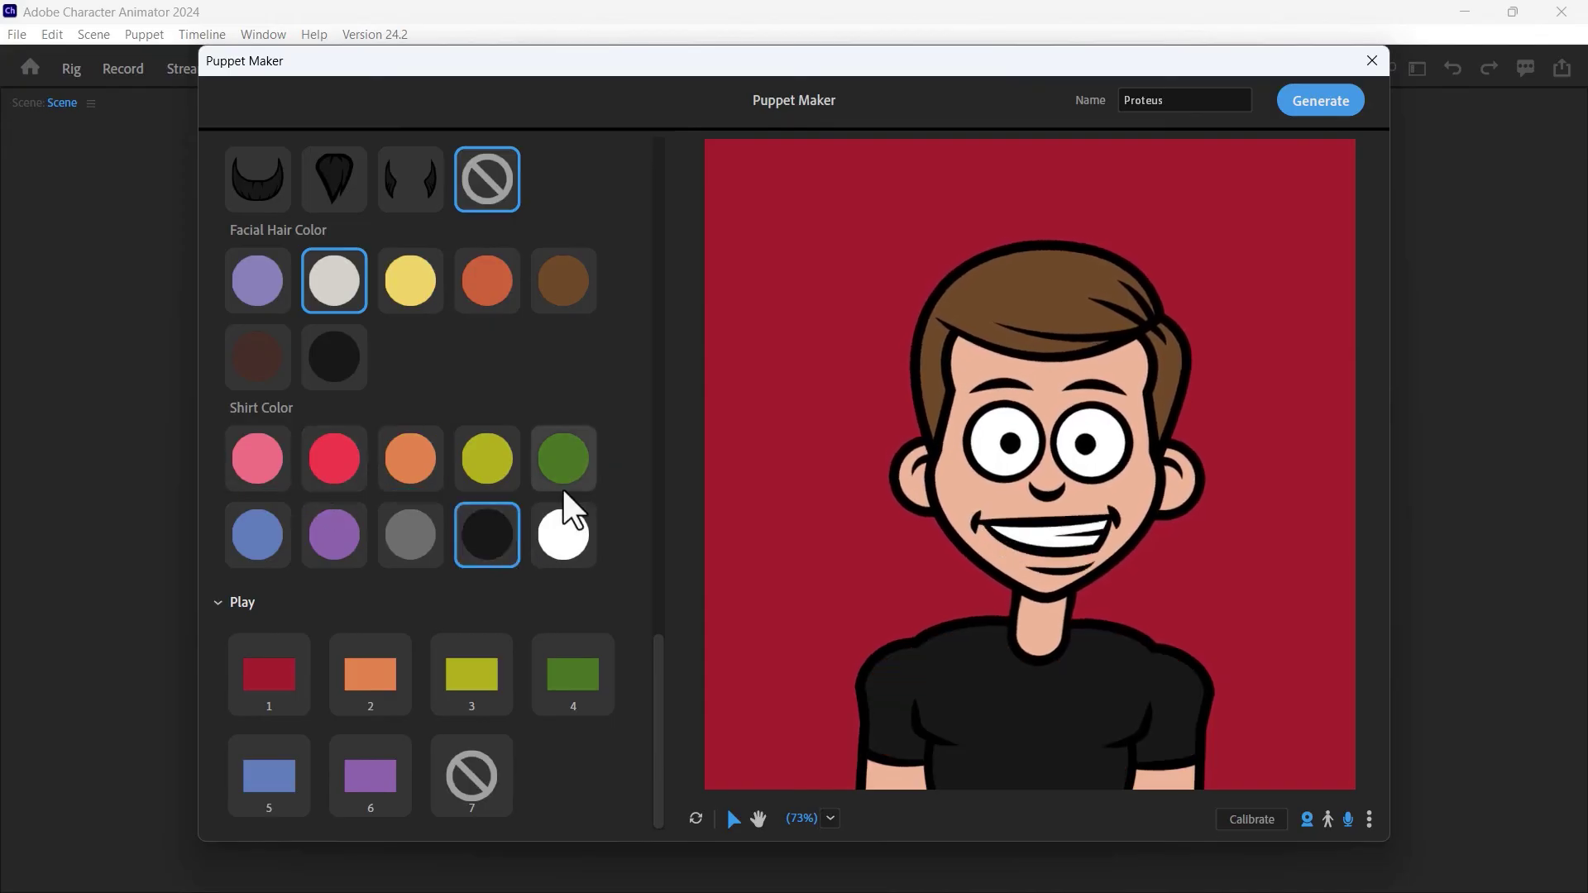
- Preview the orange, yellow-green and green background triggers behind the puppet
{"action": "left_click", "coordinate": [370, 674]}
{"action": "left_click", "coordinate": [453, 695]}
{"action": "left_click", "coordinate": [567, 683]}
- Name the custom puppet Charles and generate it
{"action": "scroll", "coordinate": [514, 727], "scroll_direction": "up", "scroll_amount": 6}
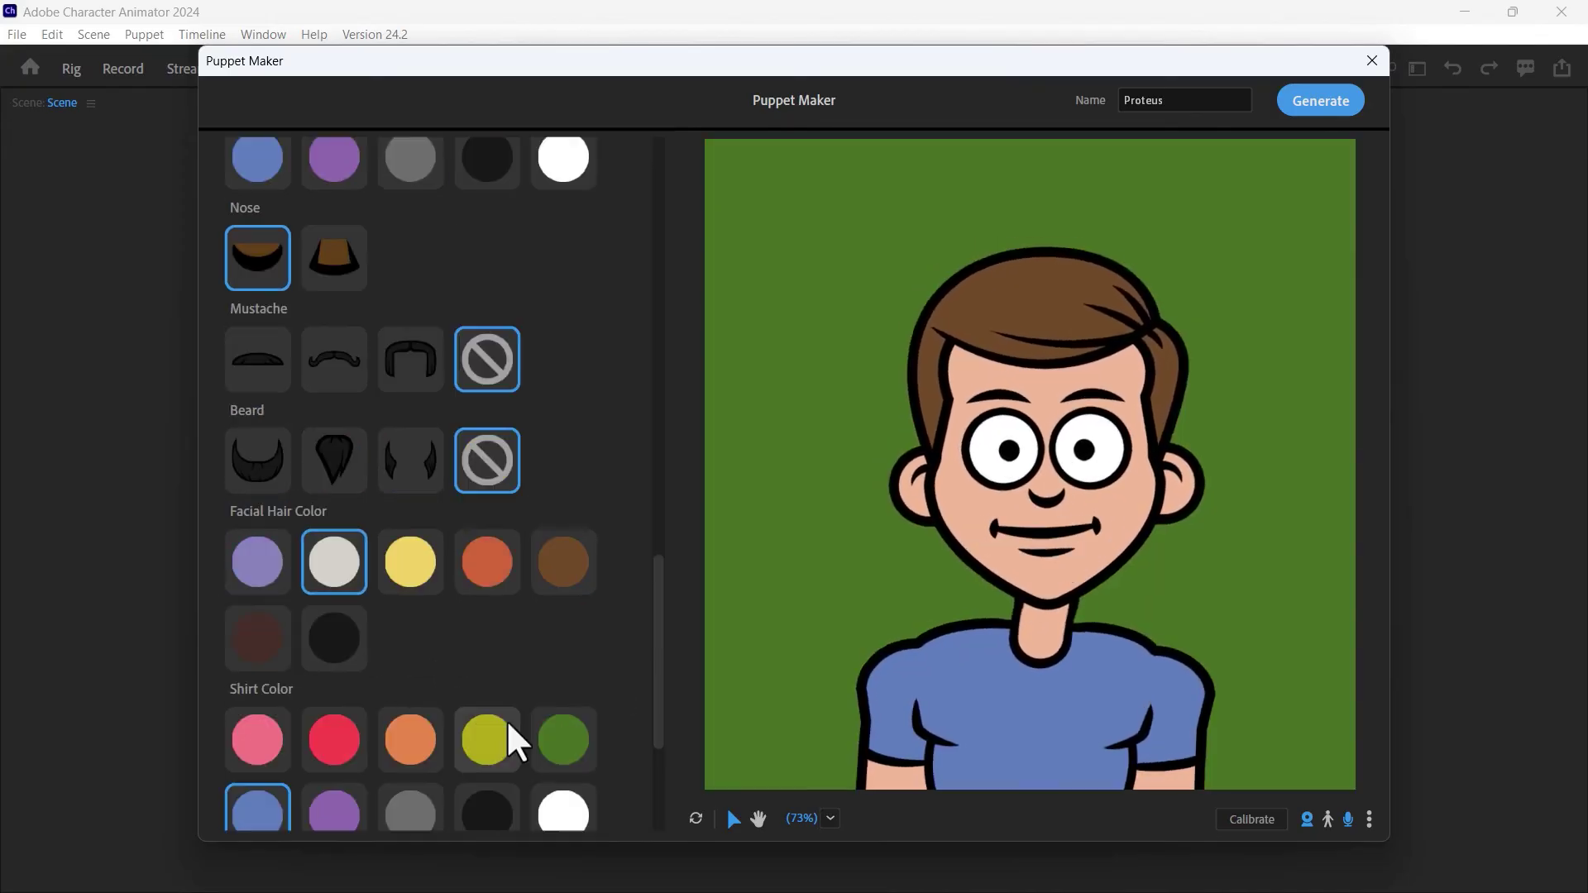
{"action": "scroll", "coordinate": [514, 727], "scroll_direction": "up", "scroll_amount": 3}
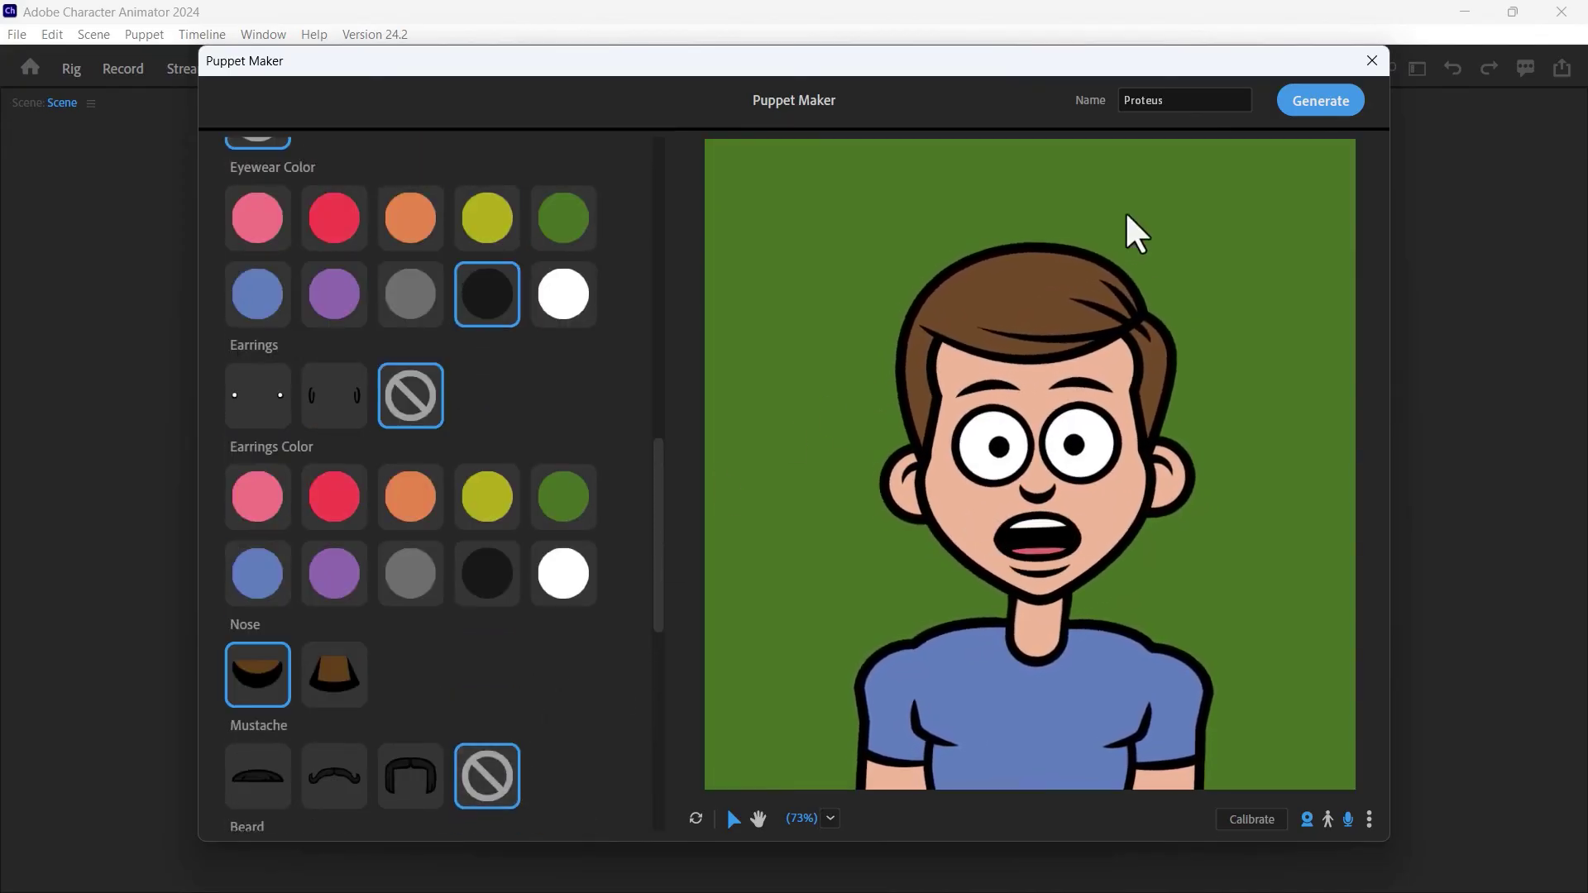
{"action": "left_click", "coordinate": [1172, 100]}
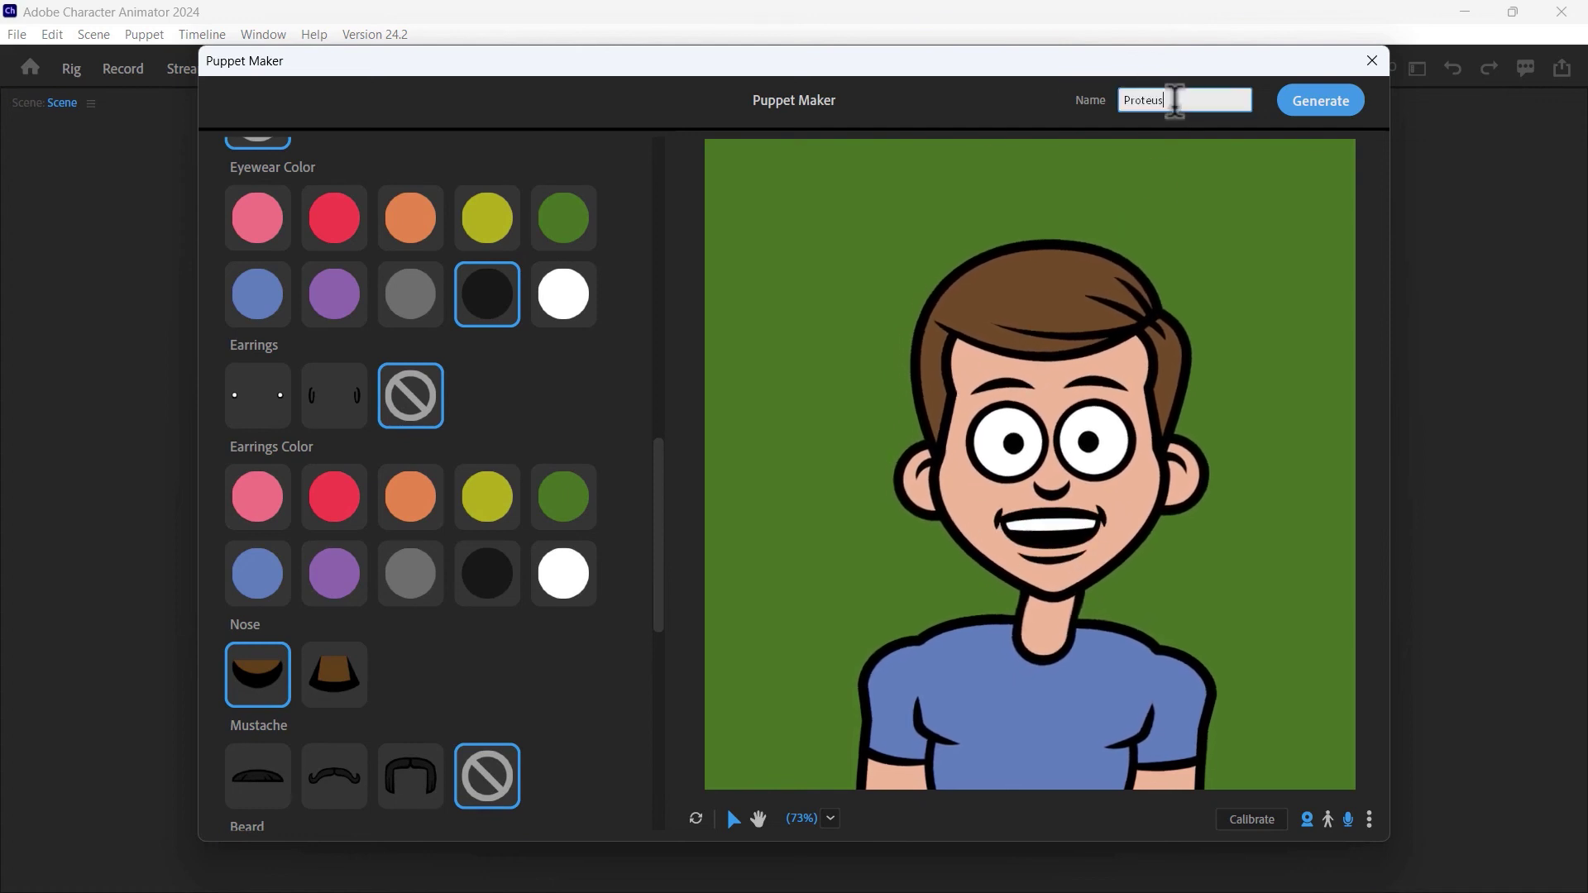
{"action": "left_click", "coordinate": [1348, 108]}
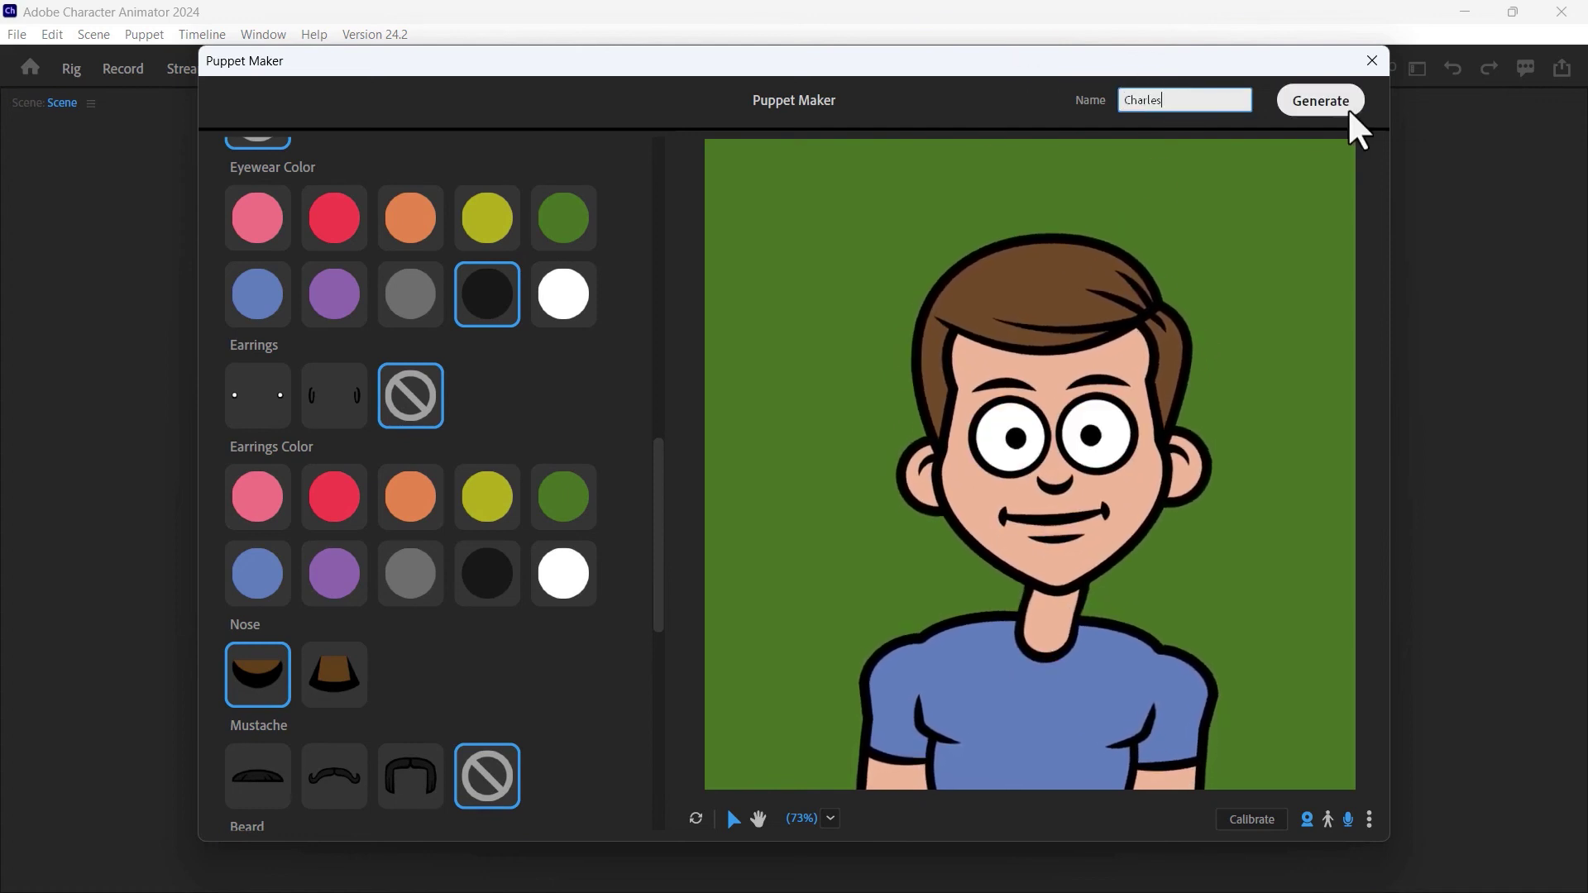
{"action": "left_click", "coordinate": [1347, 107]}
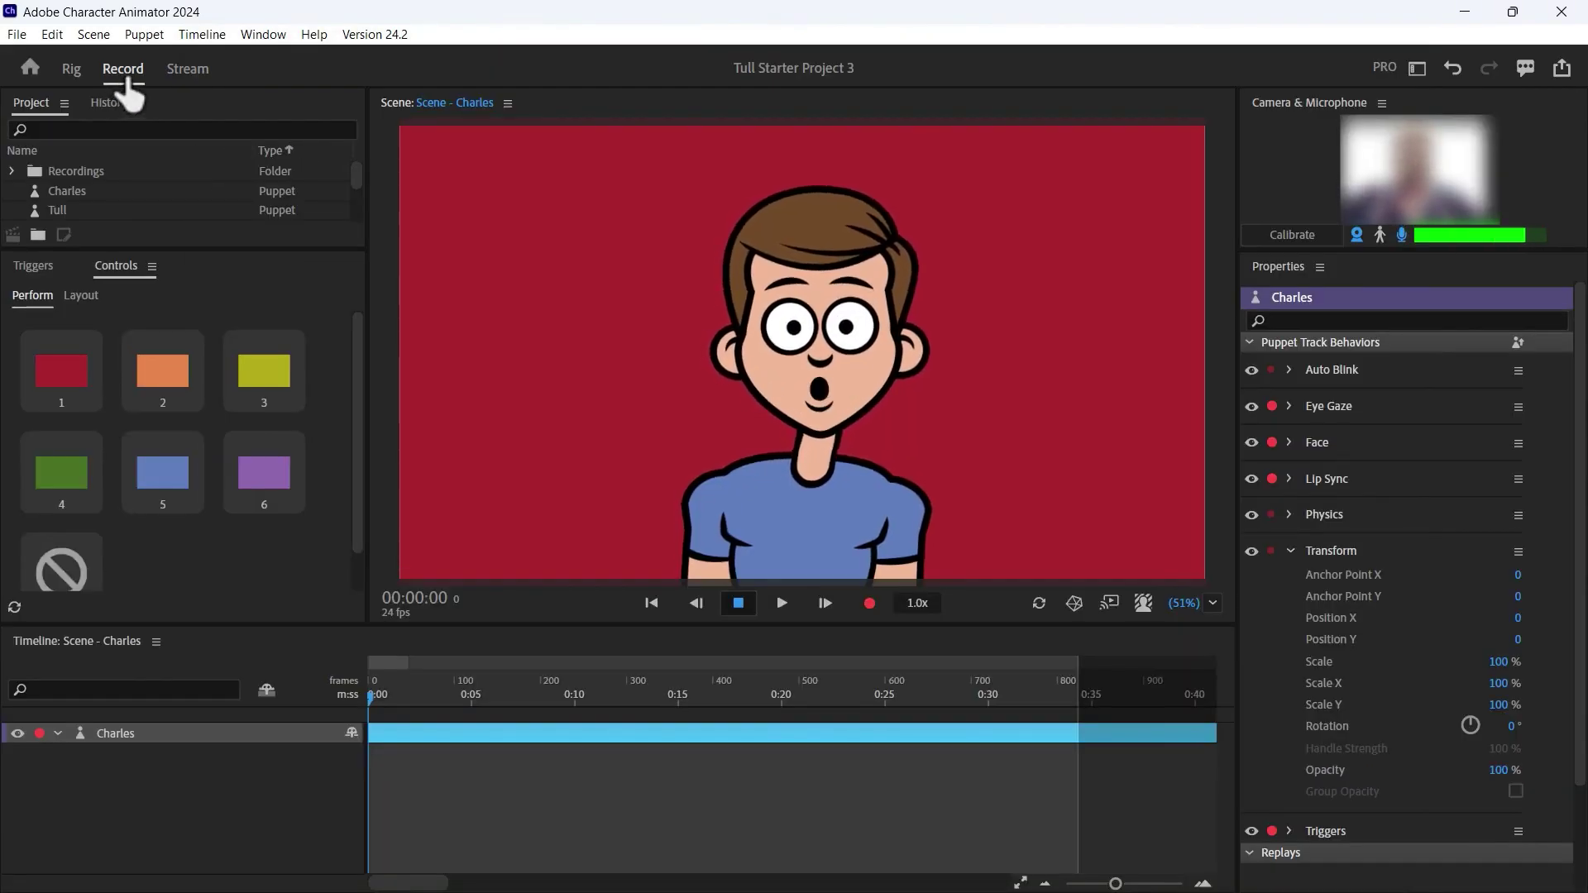
- Look over the YouTube channel's membership tiers and perks, and open the Super Thanks options for the Excel for Web video
{"action": "left_click", "coordinate": [560, 230]}
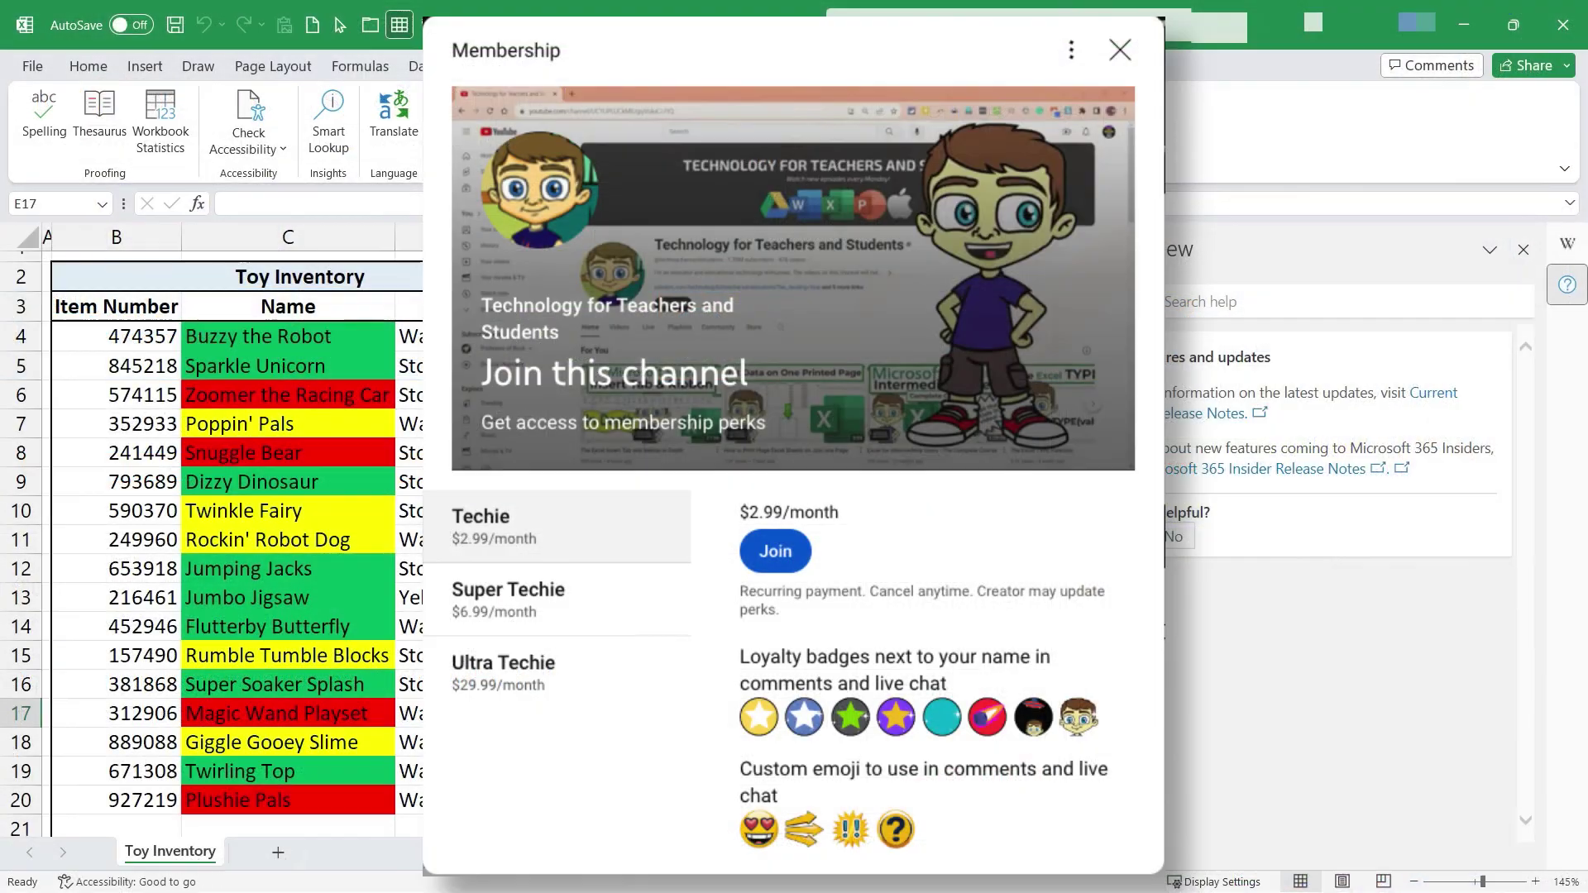
{"action": "scroll", "coordinate": [1004, 623], "scroll_direction": "down", "scroll_amount": 1}
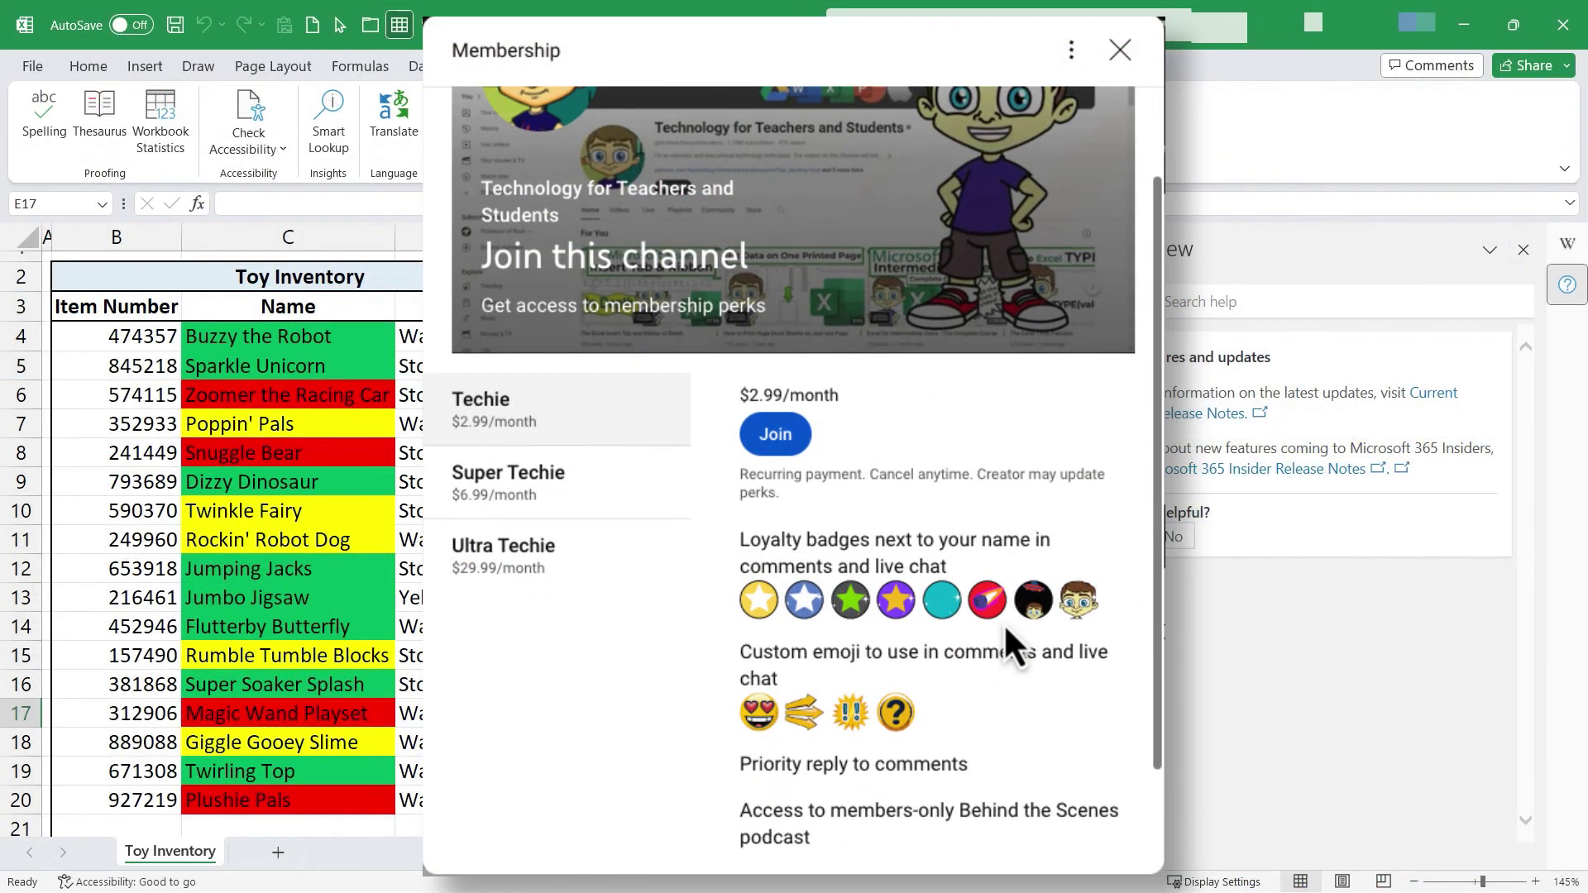
{"action": "scroll", "coordinate": [1004, 623], "scroll_direction": "up", "scroll_amount": 1}
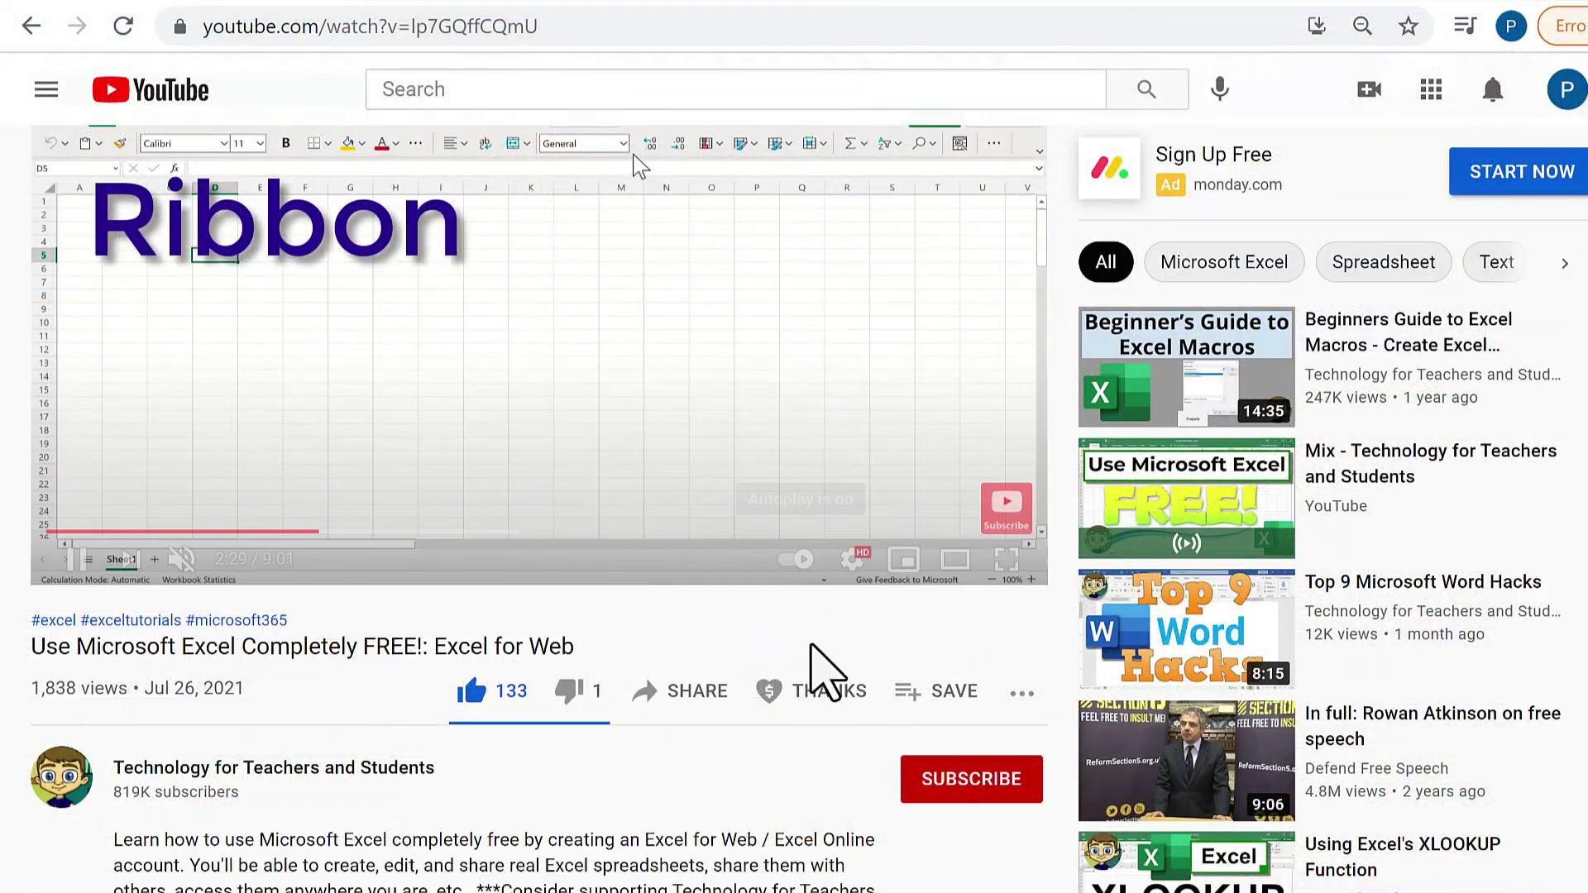
{"action": "left_click", "coordinate": [834, 693]}
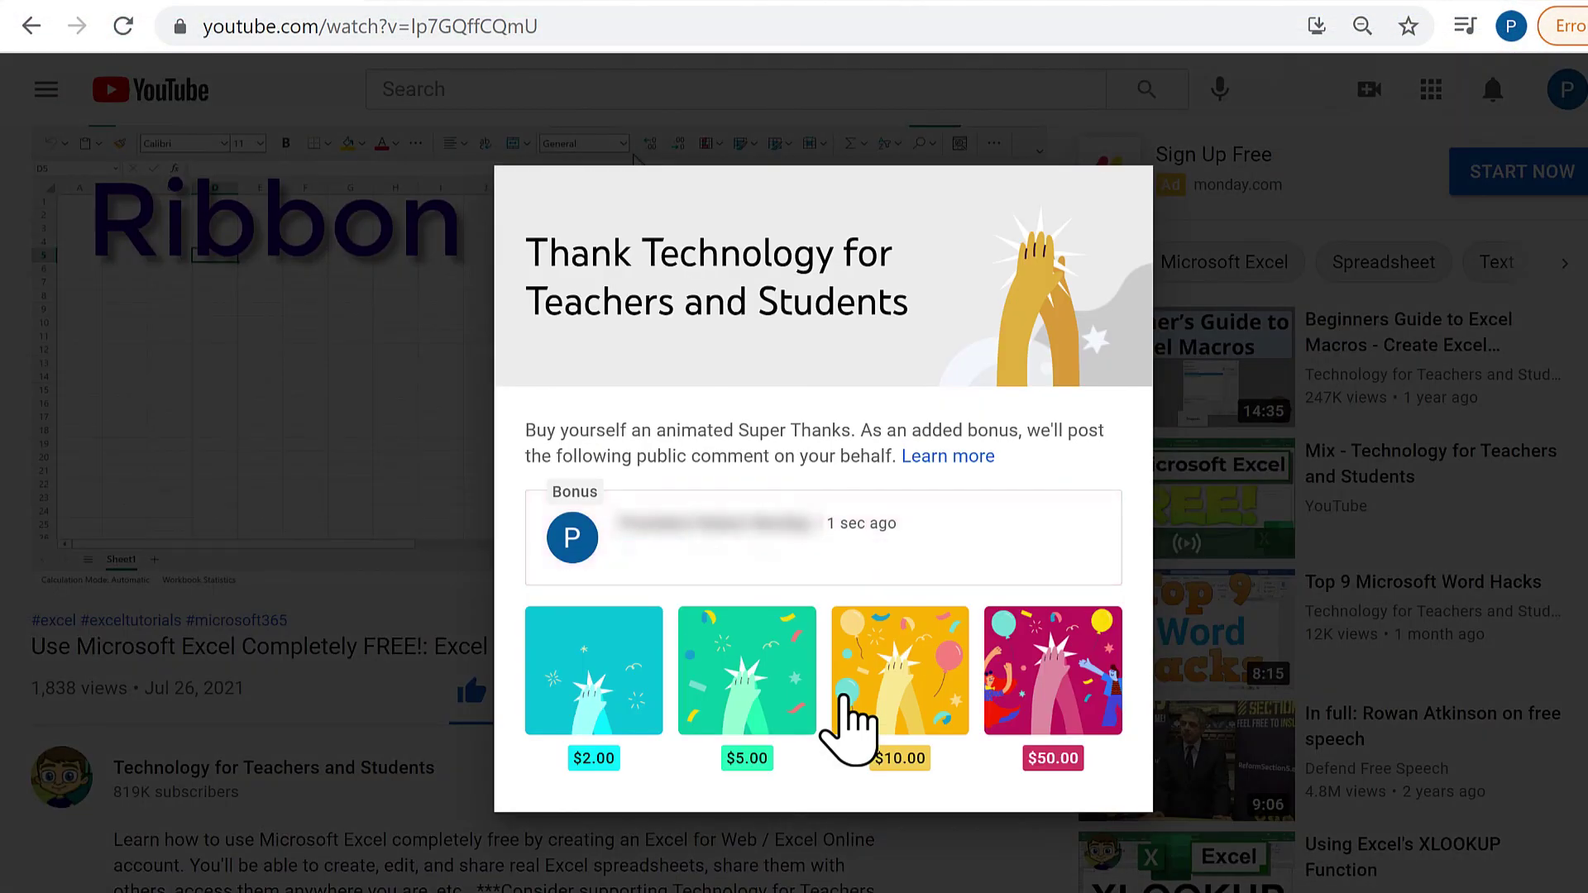